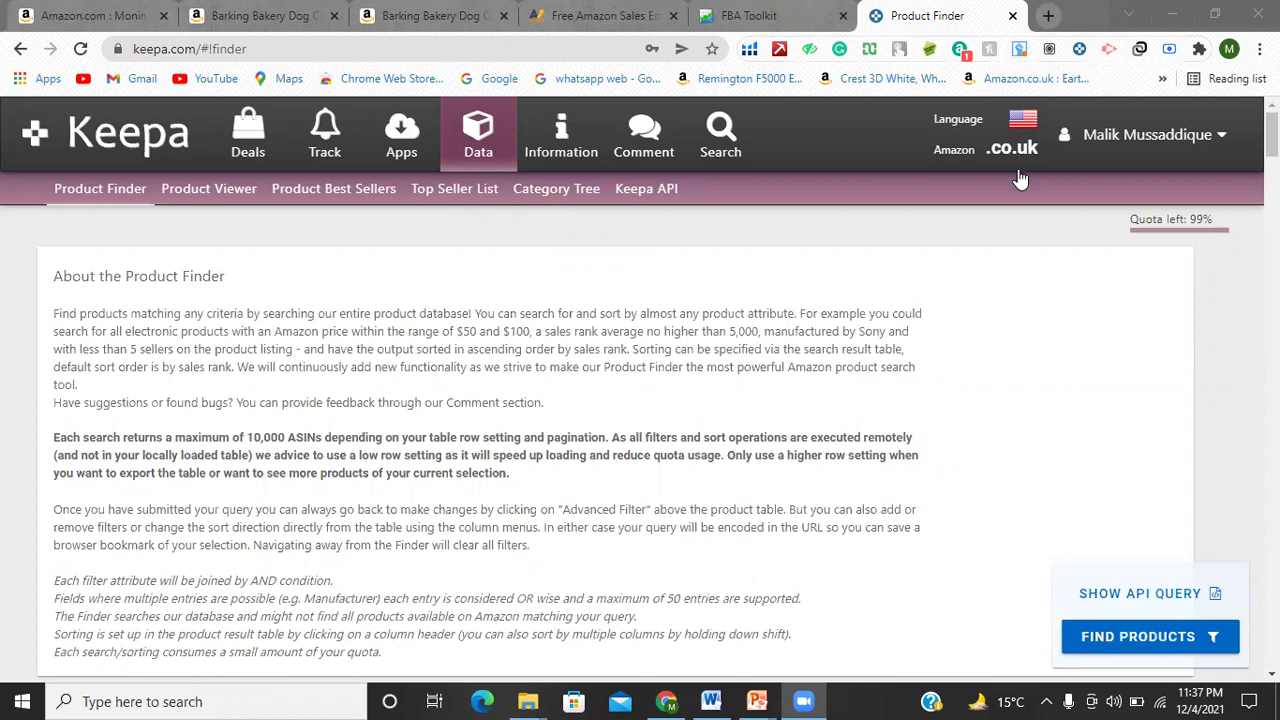
# Switch the Amazon locale to .uk and open the Product Finder in the Data section
pyautogui.moveTo(1018, 160)
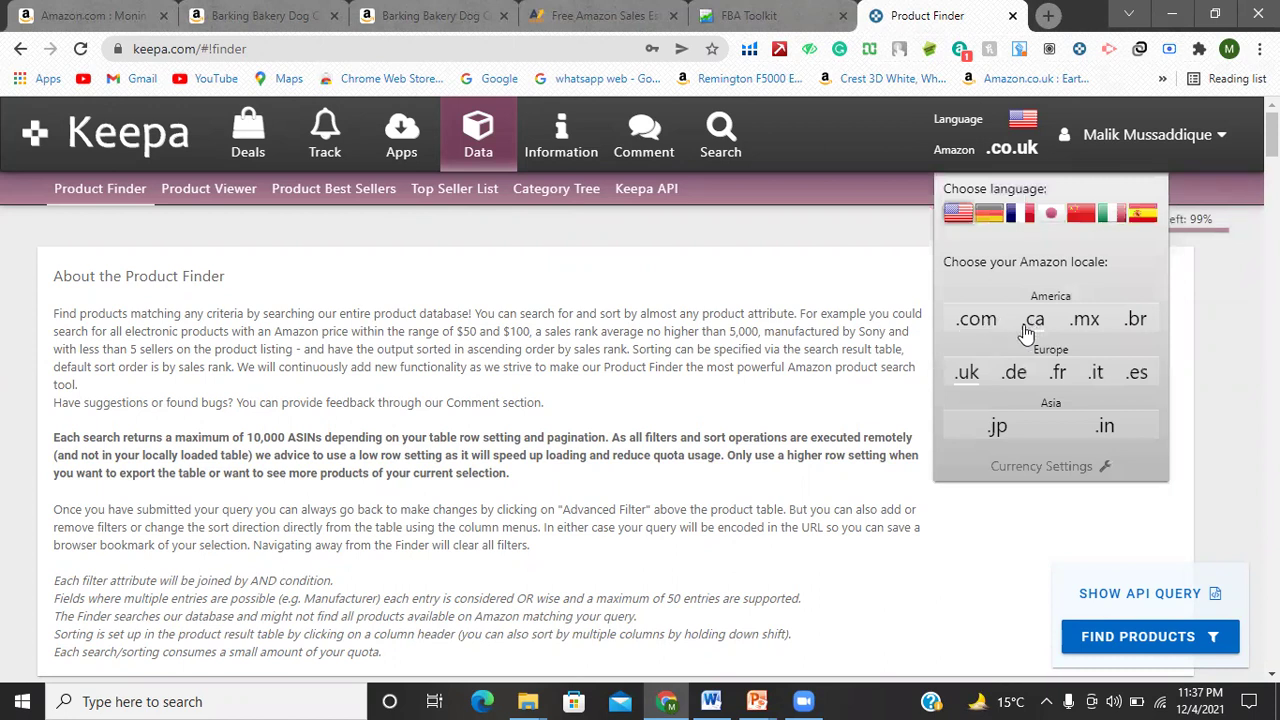
pyautogui.click(968, 372)
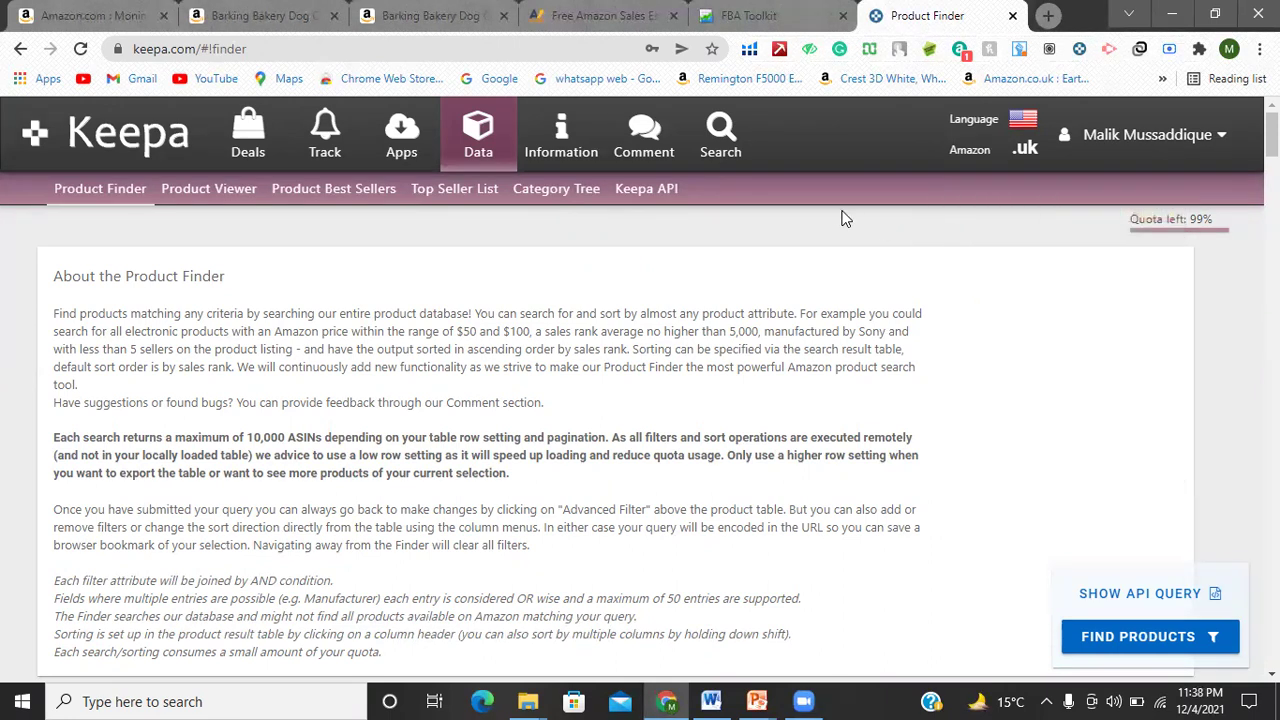
pyautogui.click(483, 145)
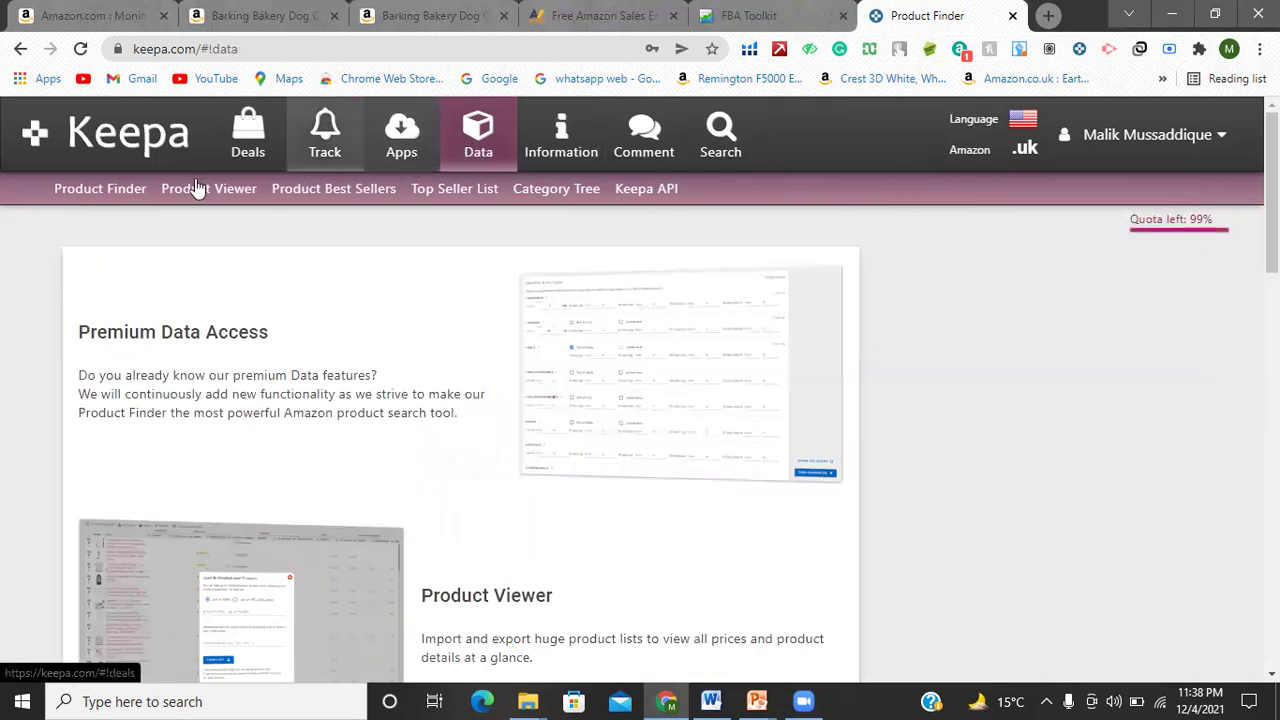
pyautogui.click(107, 193)
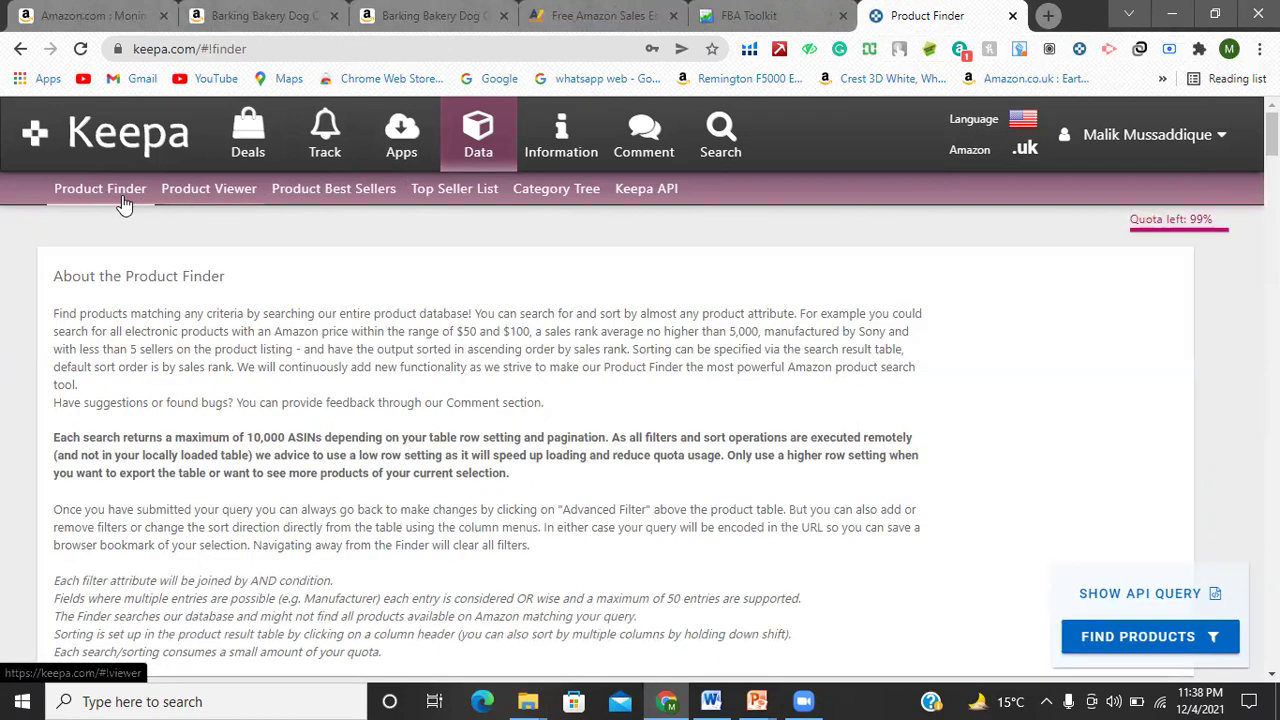
# Filter the current Sales Rank to a range from 100 to 30000
pyautogui.scroll(-7, 237, 395)
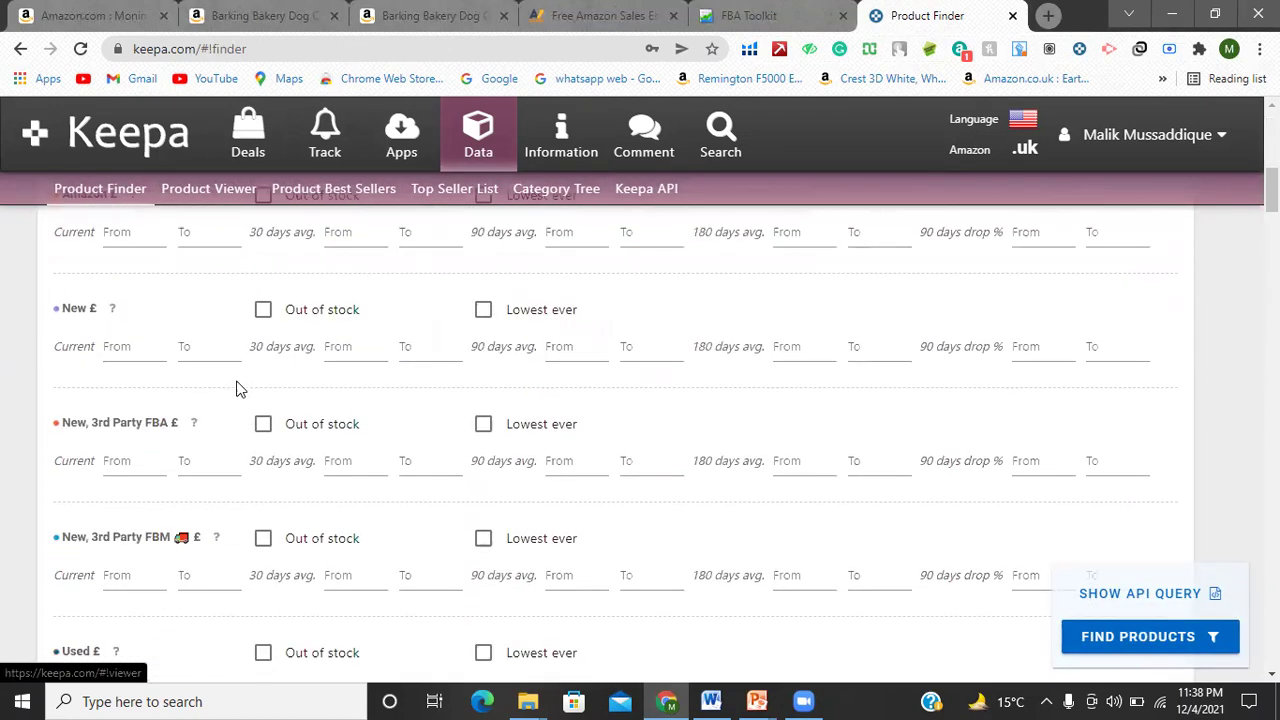
pyautogui.scroll(-10, 274, 457)
pyautogui.scroll(10, 306, 470)
pyautogui.scroll(5, 310, 452)
pyautogui.scroll(-3, 160, 486)
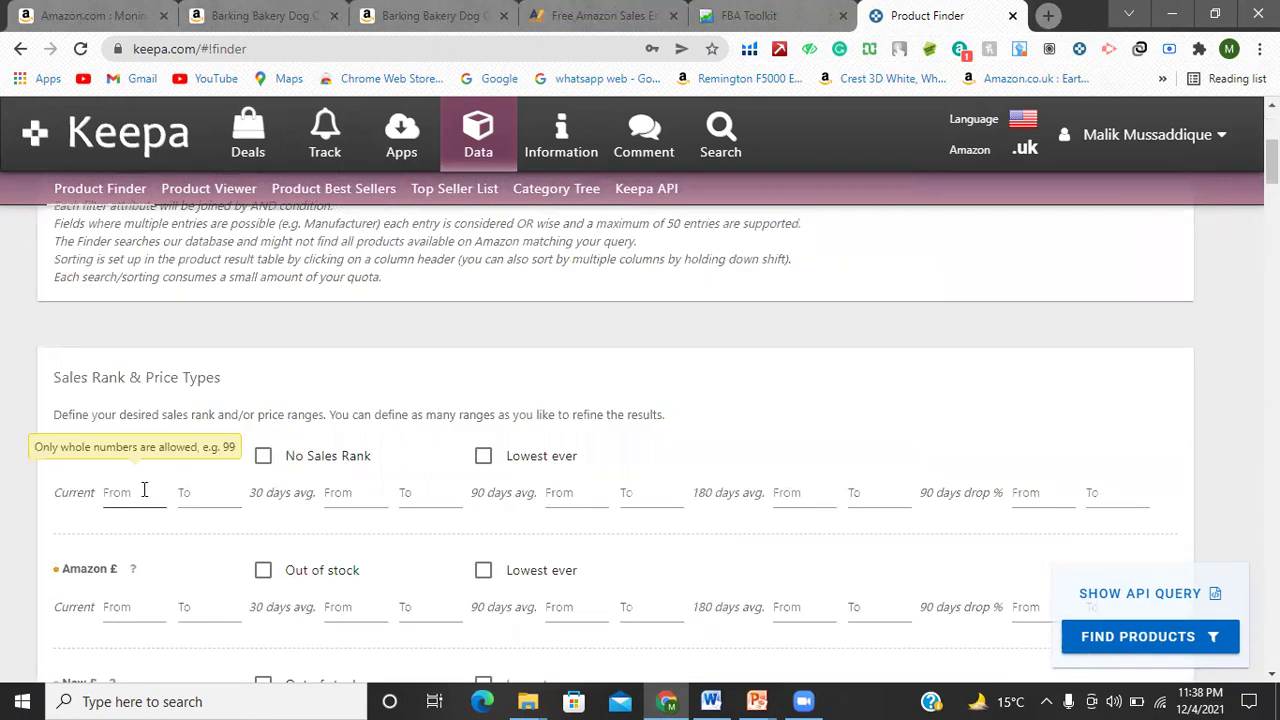
pyautogui.scroll(-1, 326, 300)
pyautogui.click(157, 383)
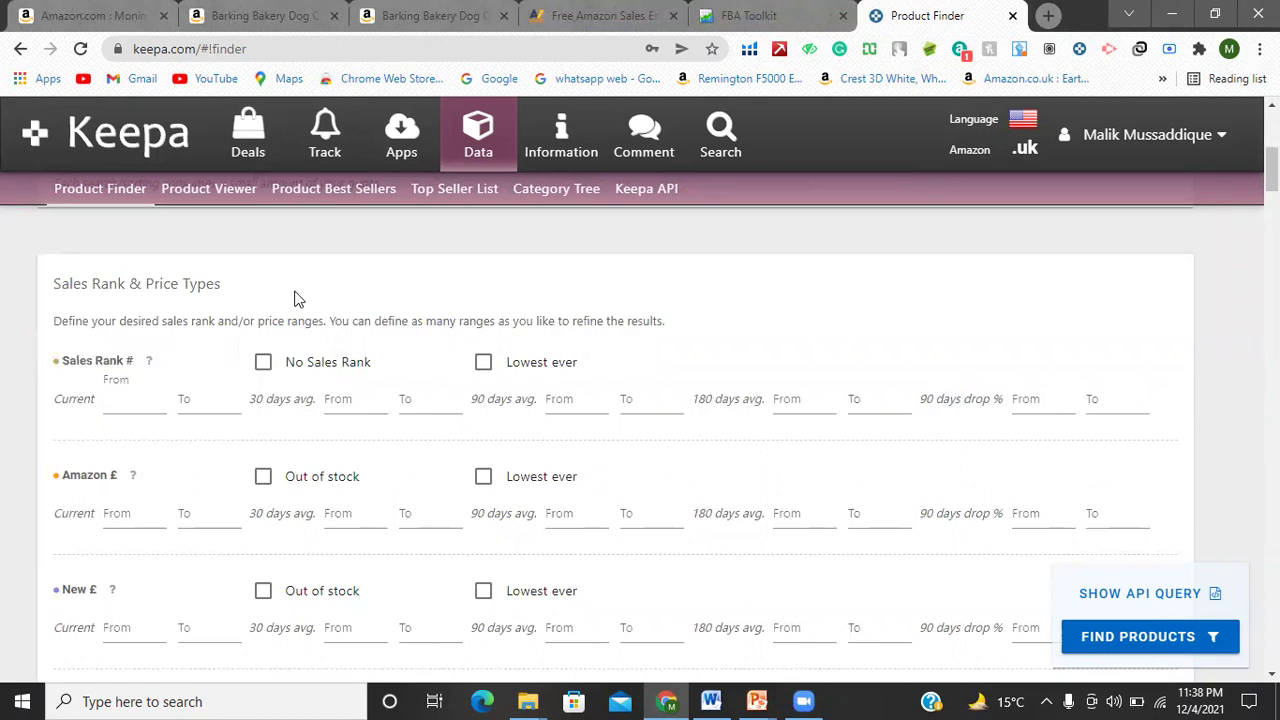
pyautogui.write('100')
pyautogui.click(228, 402)
pyautogui.write('3')
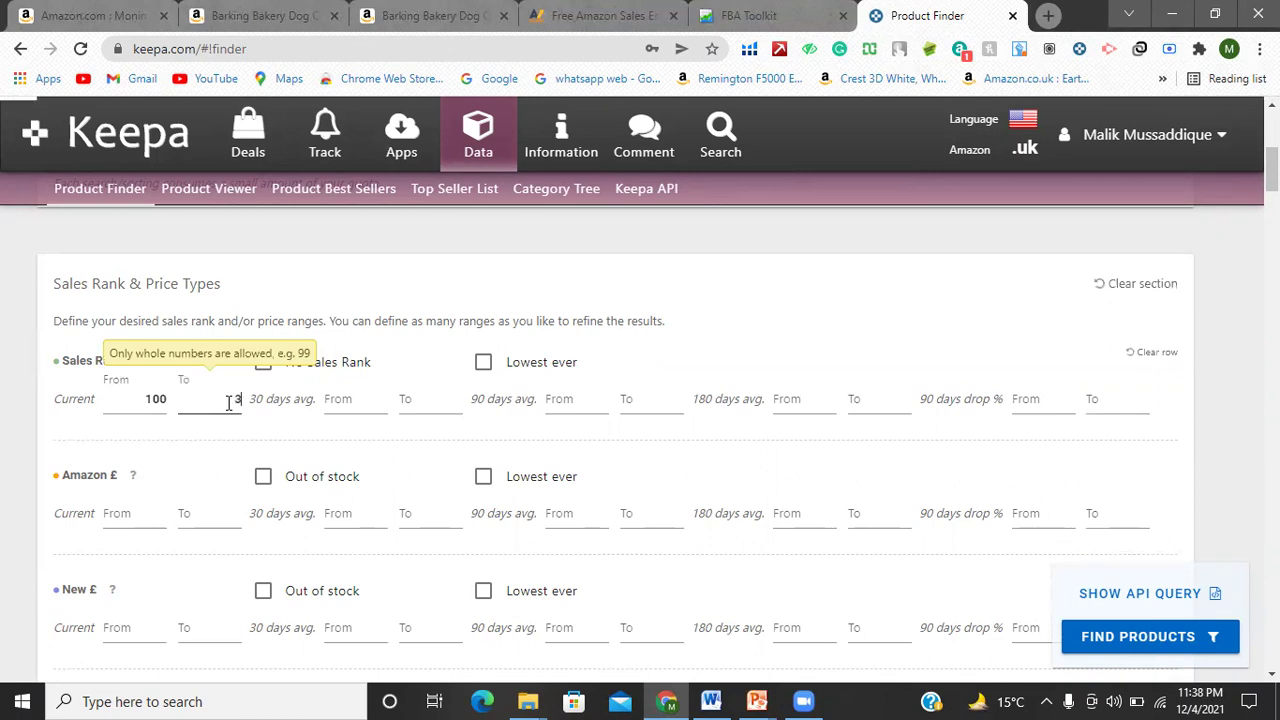
pyautogui.write('0000')
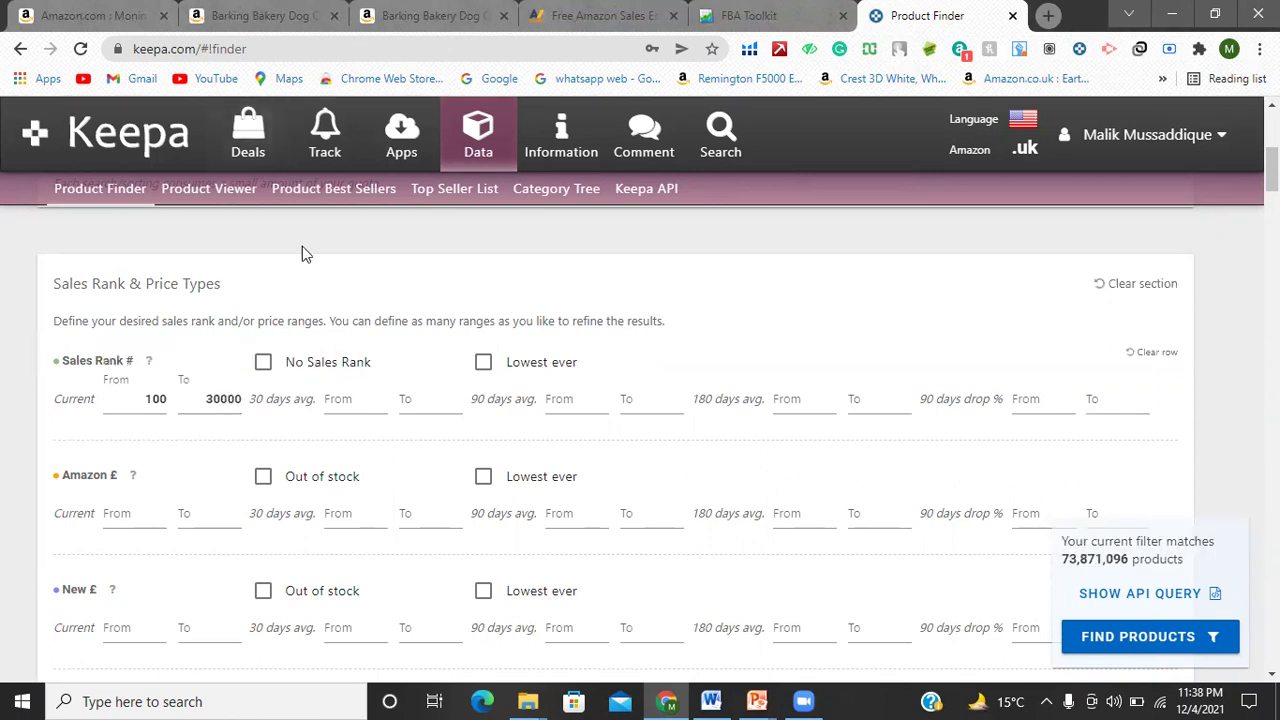
# Cap the 90-day average Sales Rank at 50000 and restrict the Amazon price filter to out-of-stock items
pyautogui.click(669, 400)
pyautogui.write('50000')
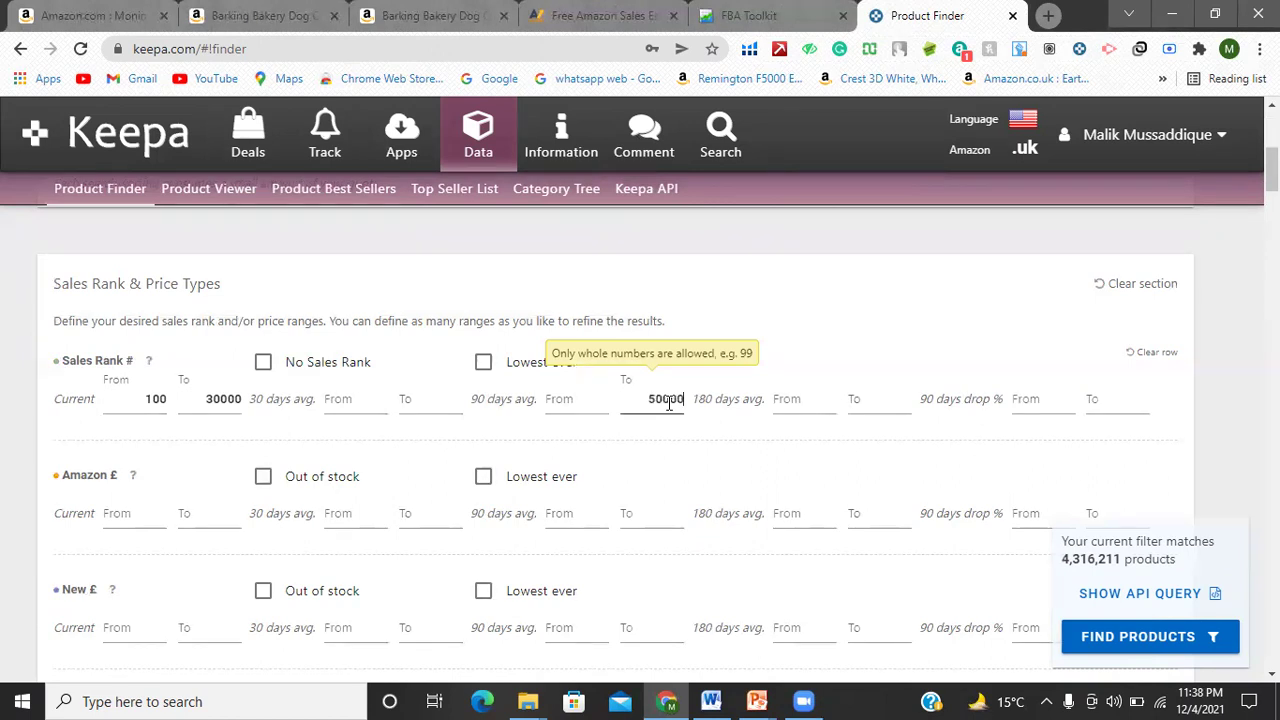
pyautogui.click(265, 479)
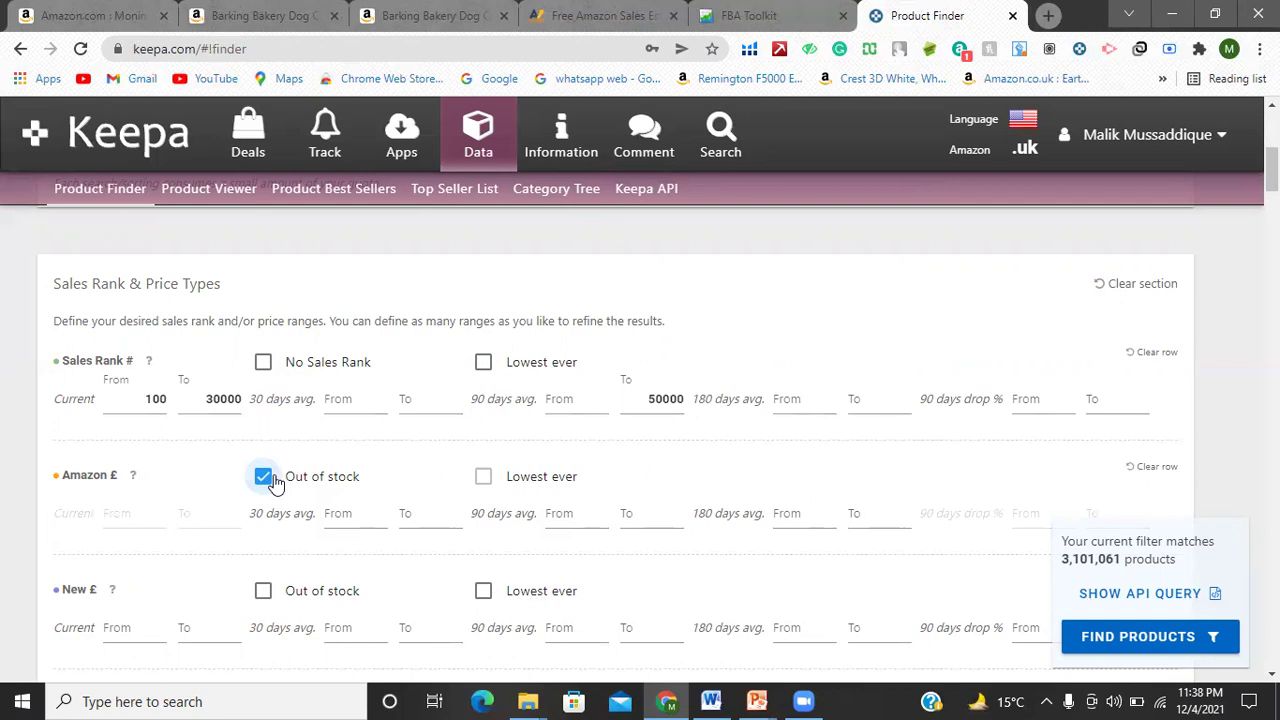
# Set the current New price range from £10 to £70
pyautogui.scroll(-1, 186, 591)
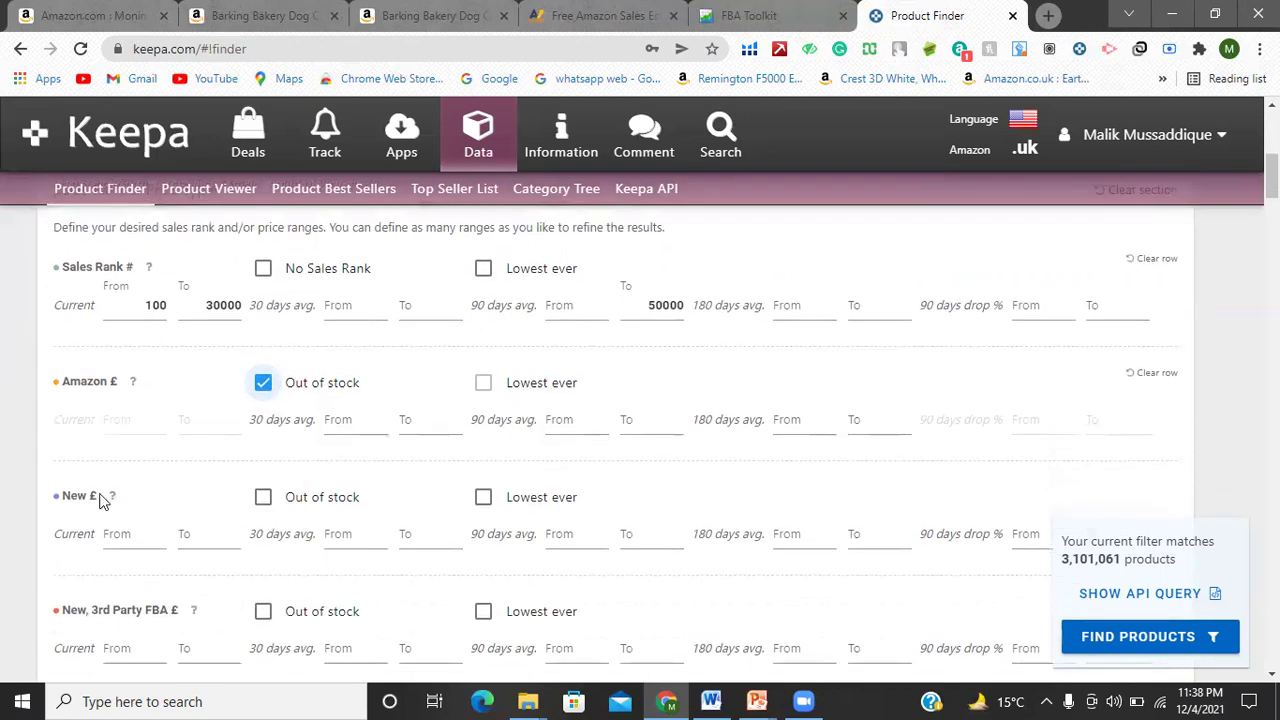
pyautogui.doubleClick(94, 498)
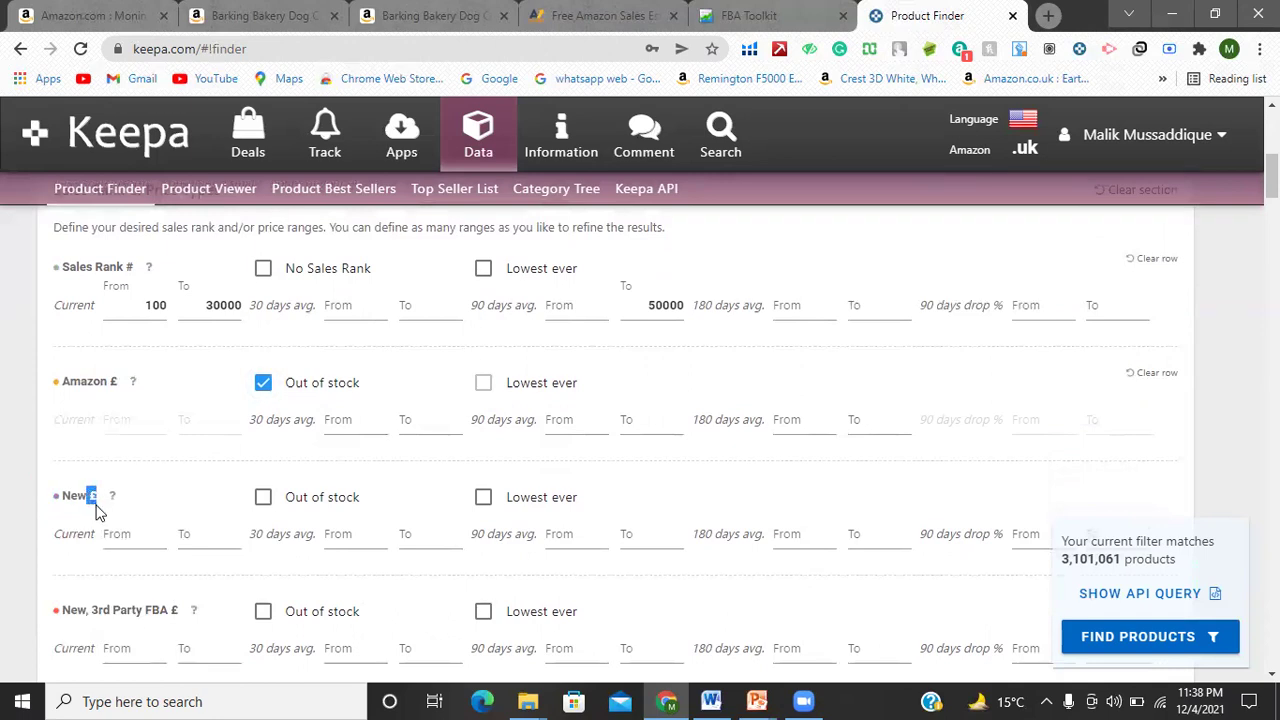
pyautogui.click(120, 530)
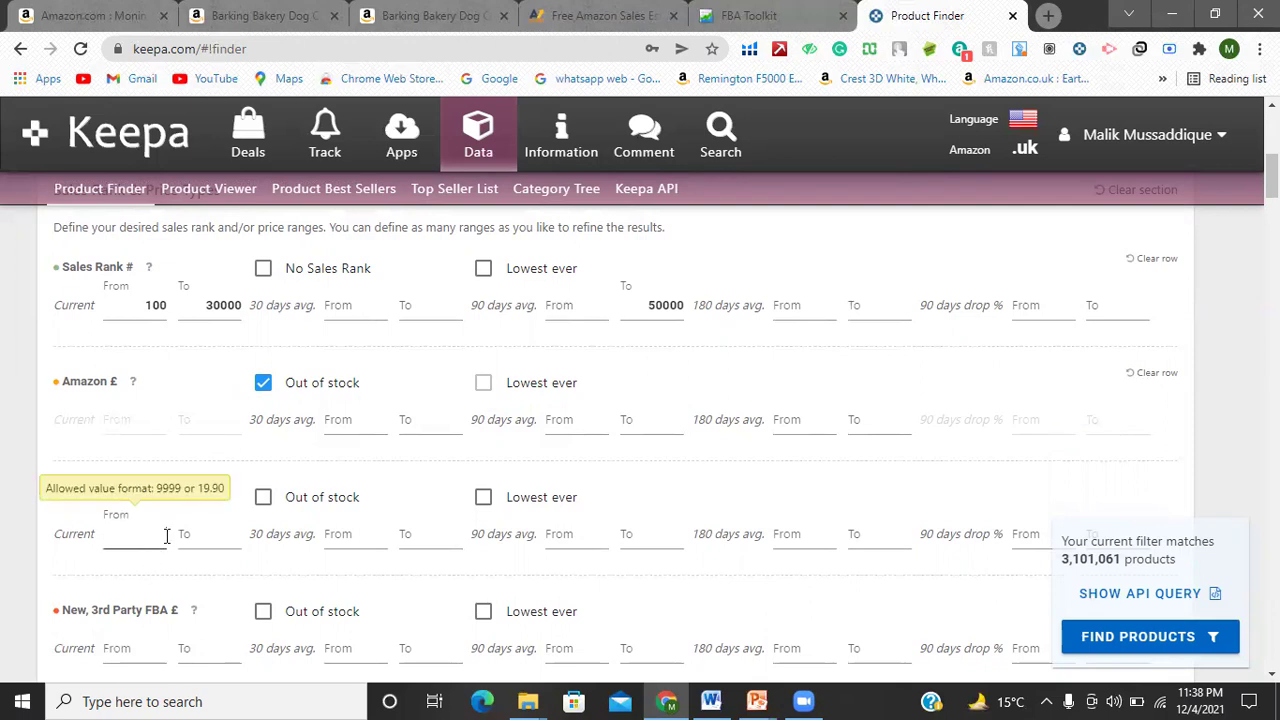
pyautogui.write('10')
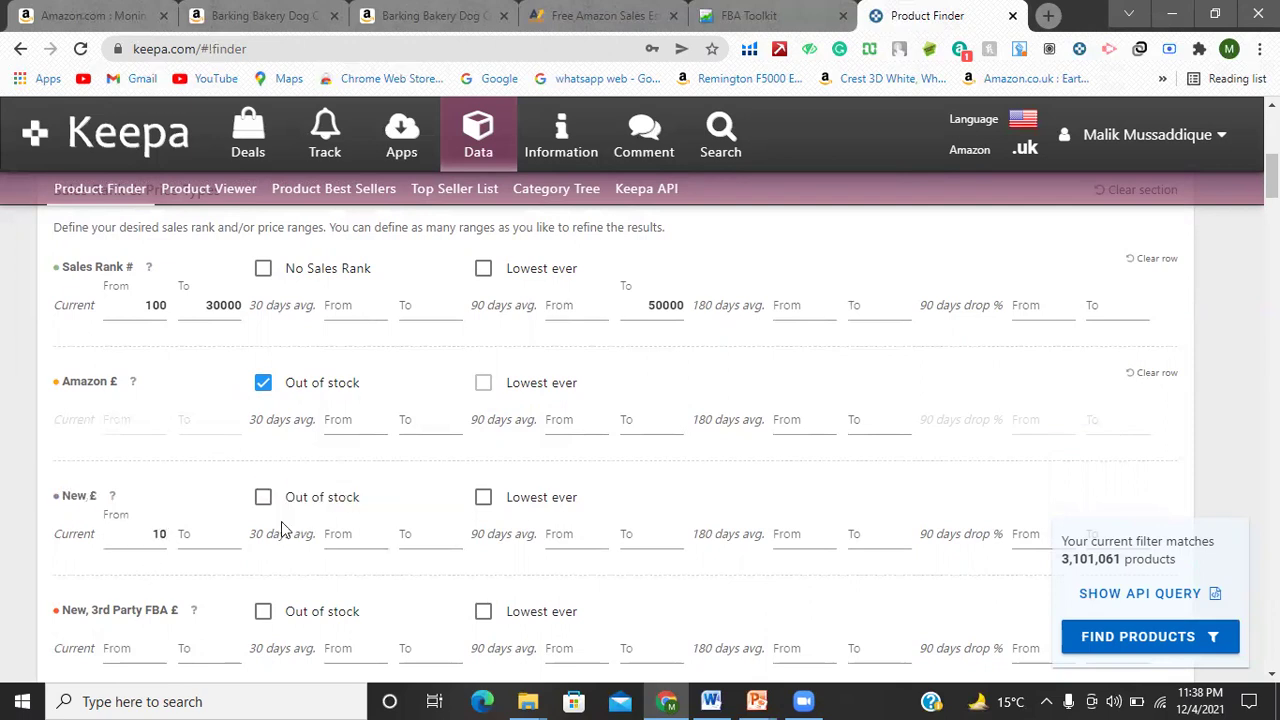
pyautogui.click(222, 535)
pyautogui.write('70')
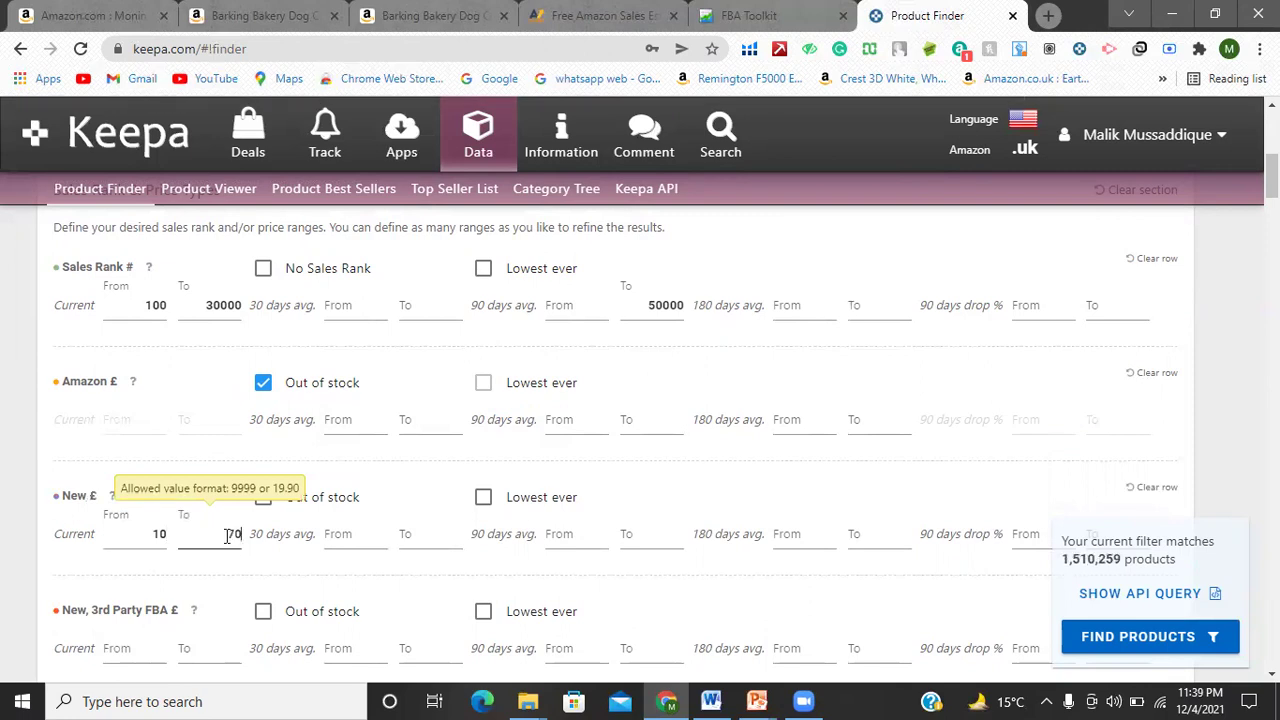
pyautogui.click(237, 510)
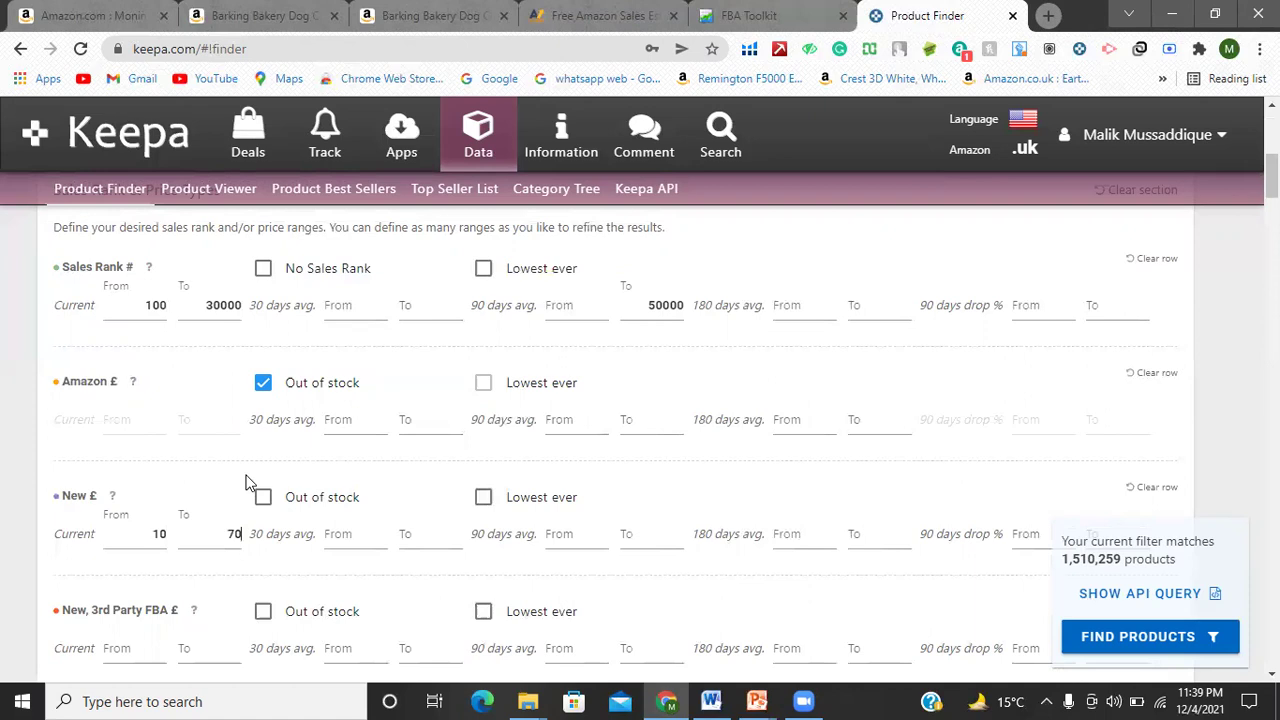
# Restrict the root category to Grocery in the title and brand filters
pyautogui.scroll(-1, 252, 487)
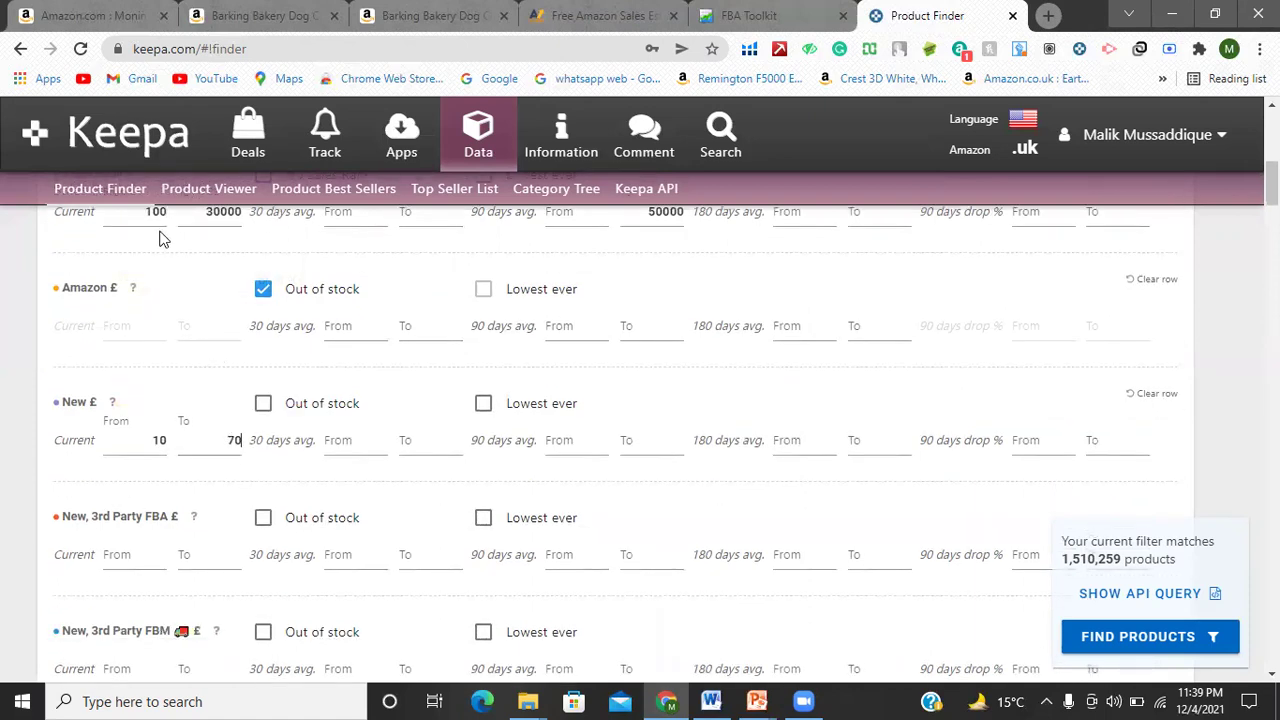
pyautogui.scroll(1, 163, 238)
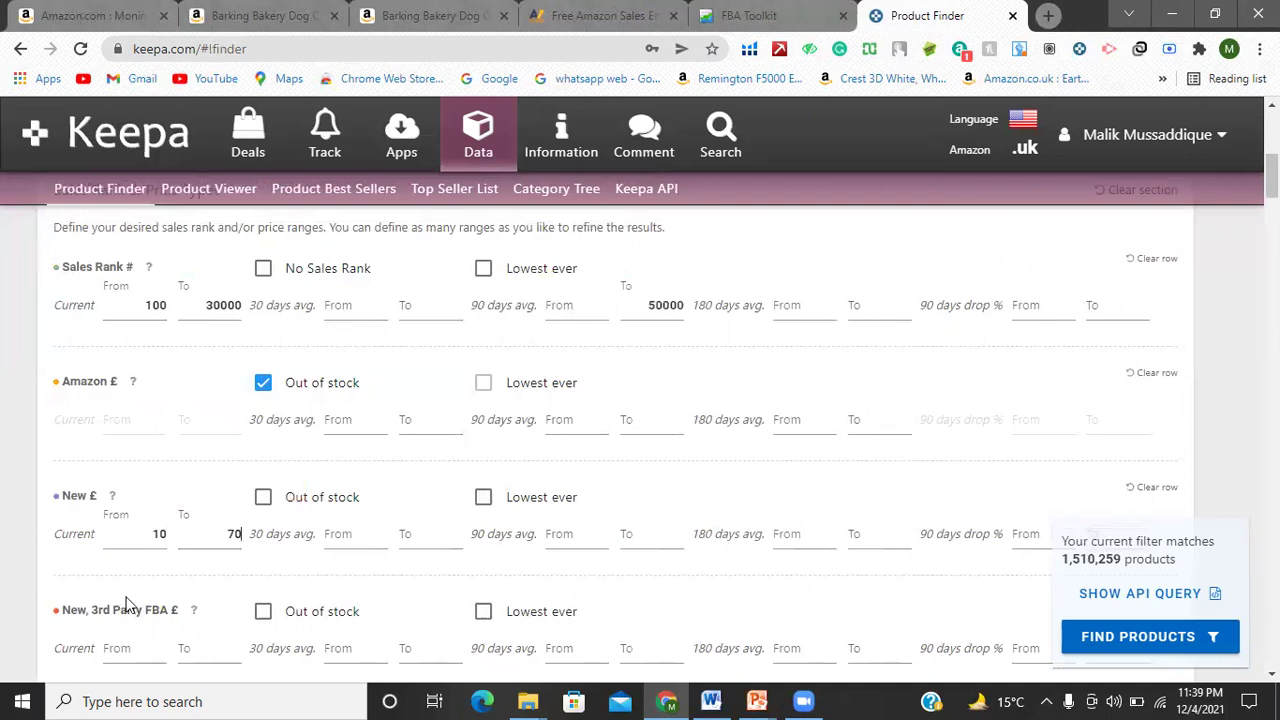
pyautogui.scroll(-4, 195, 523)
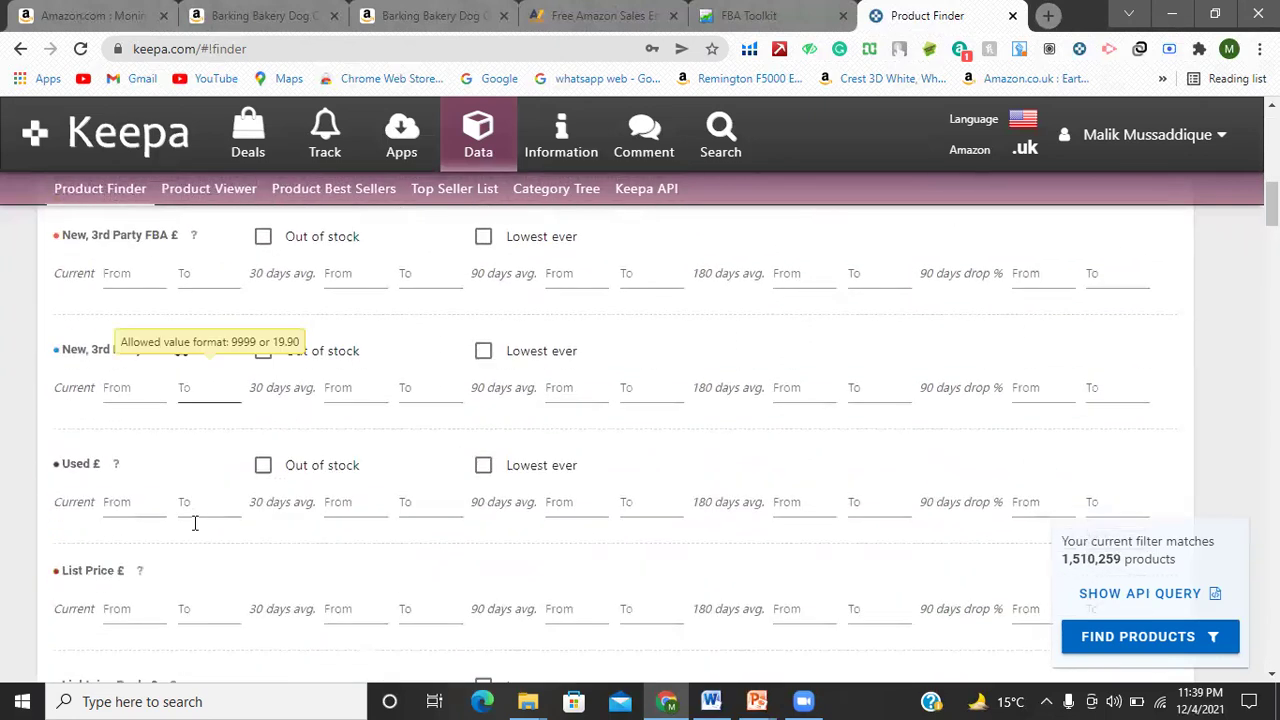
pyautogui.scroll(-2, 209, 509)
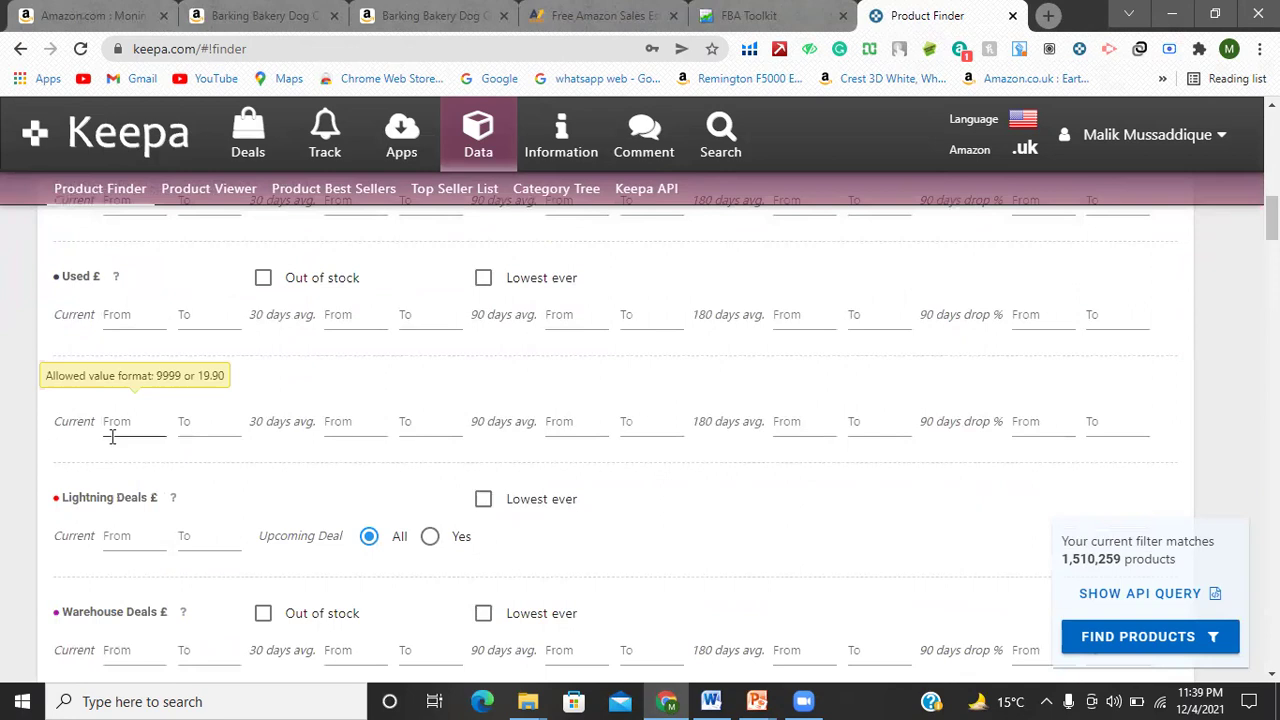
pyautogui.scroll(-10, 112, 437)
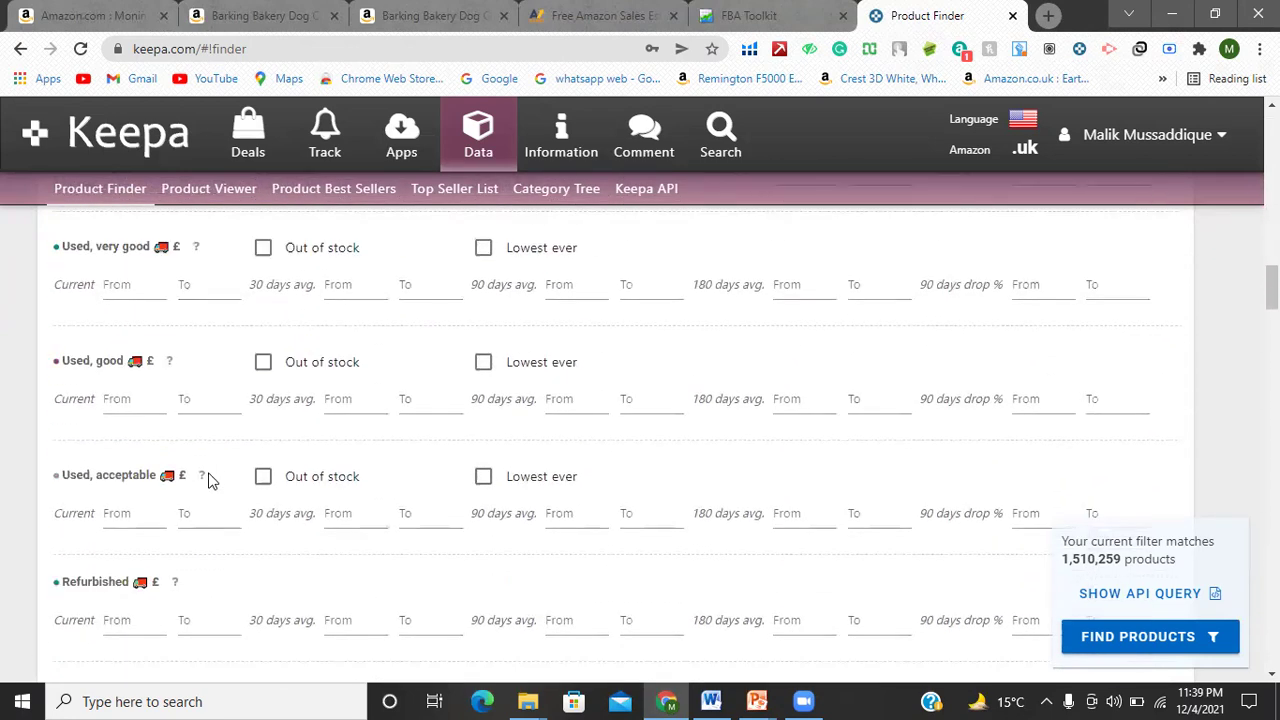
pyautogui.scroll(-8, 208, 480)
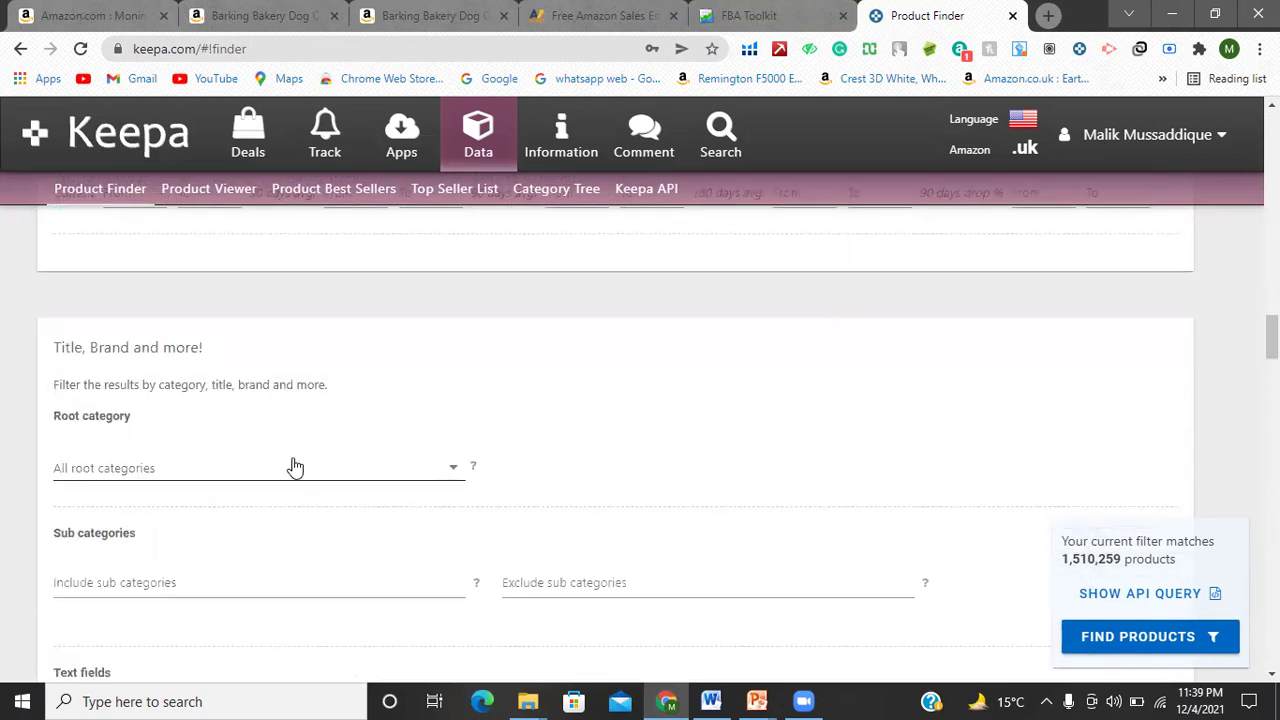
pyautogui.scroll(-1, 157, 457)
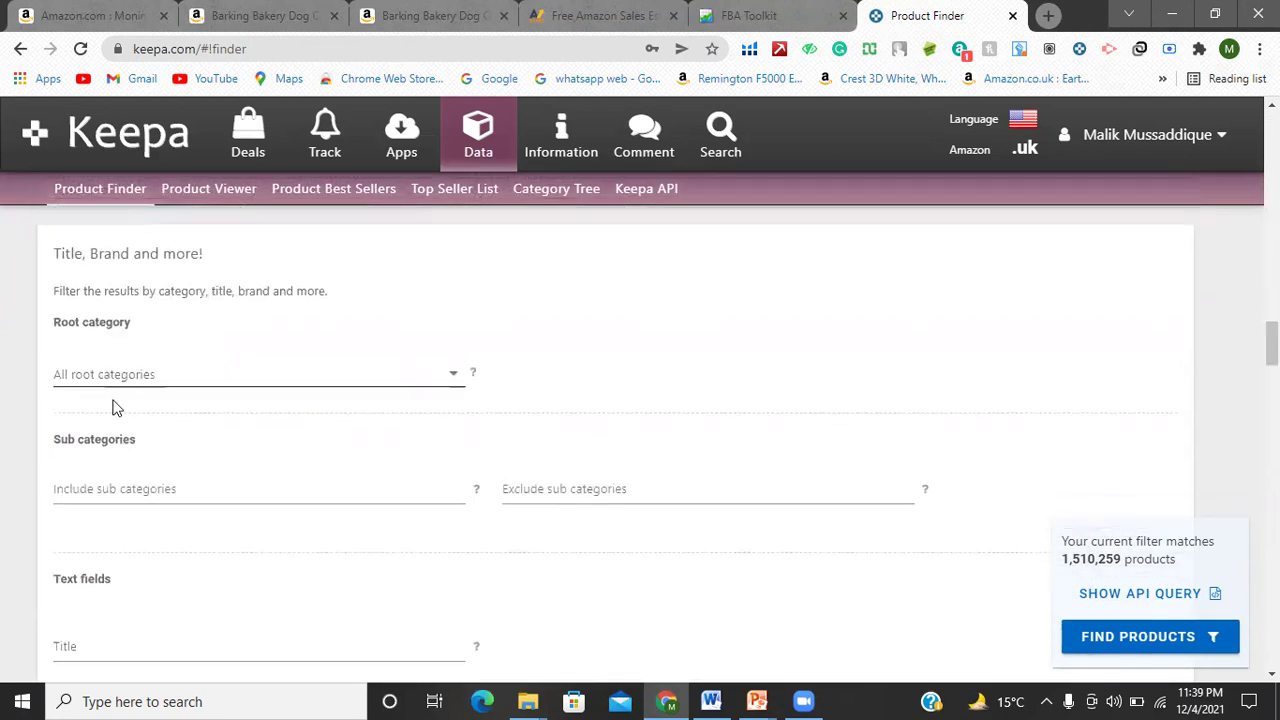
pyautogui.click(325, 378)
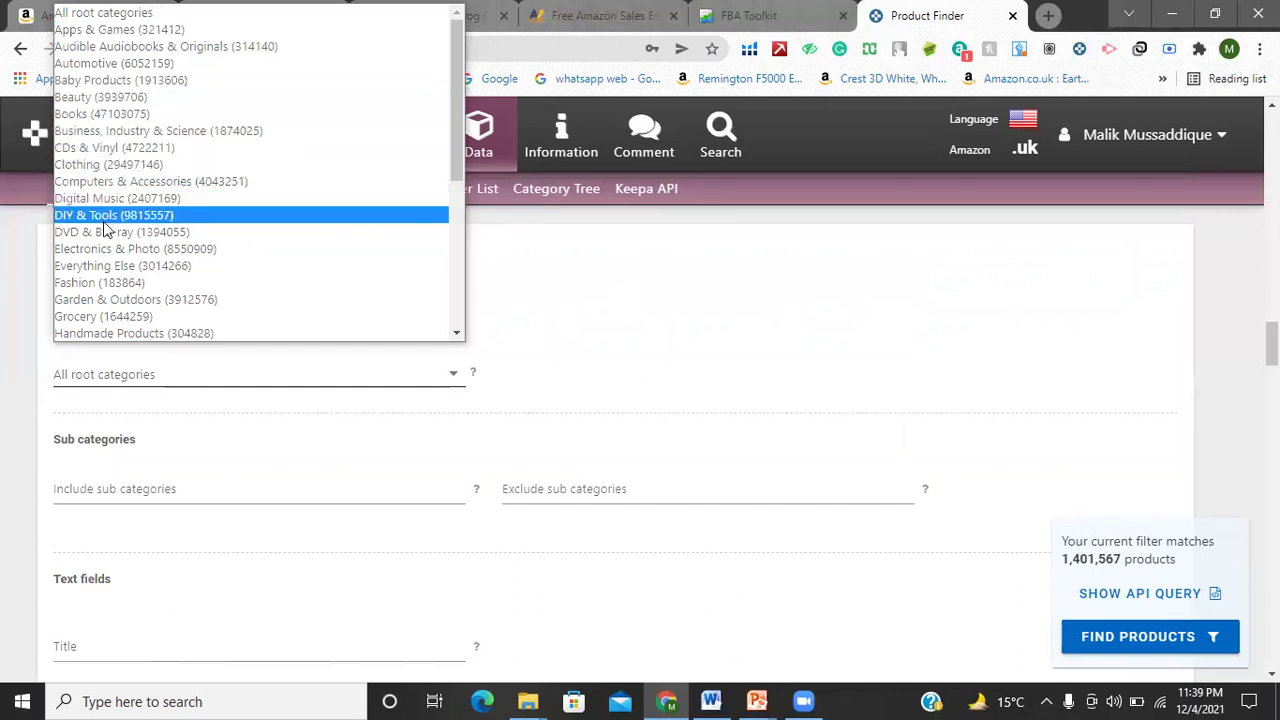
pyautogui.click(110, 318)
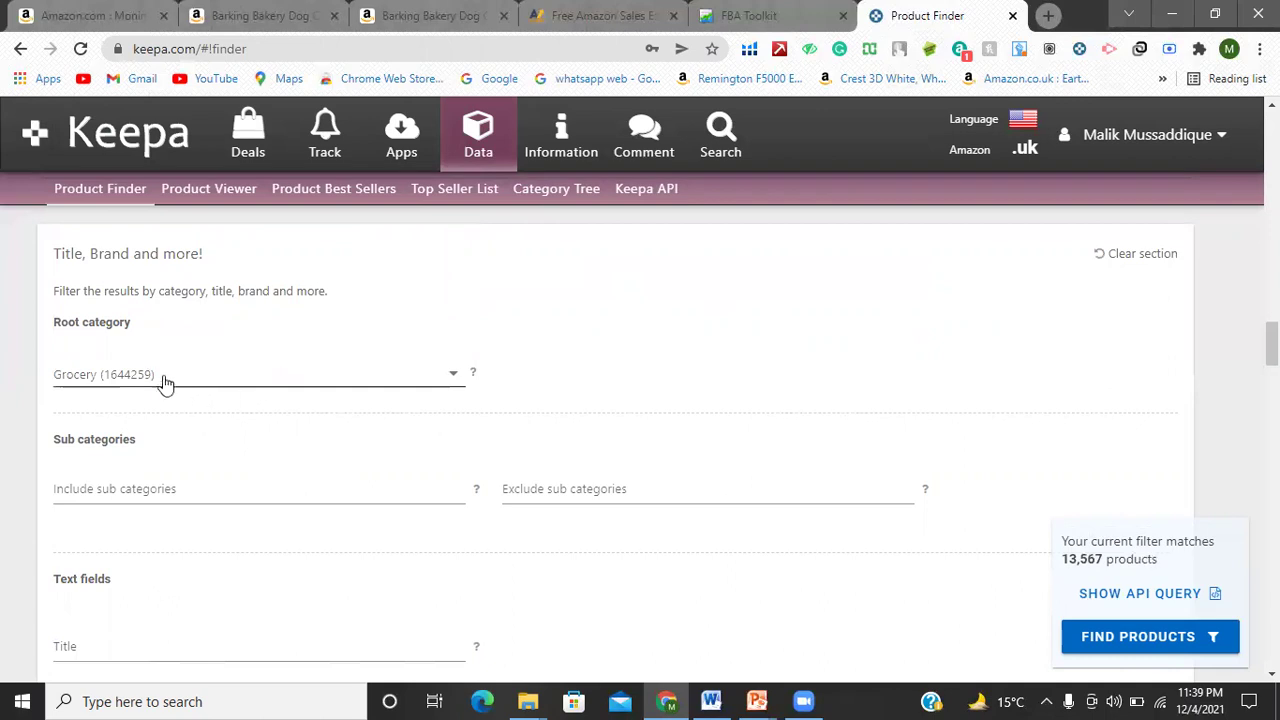
pyautogui.scroll(-1, 260, 410)
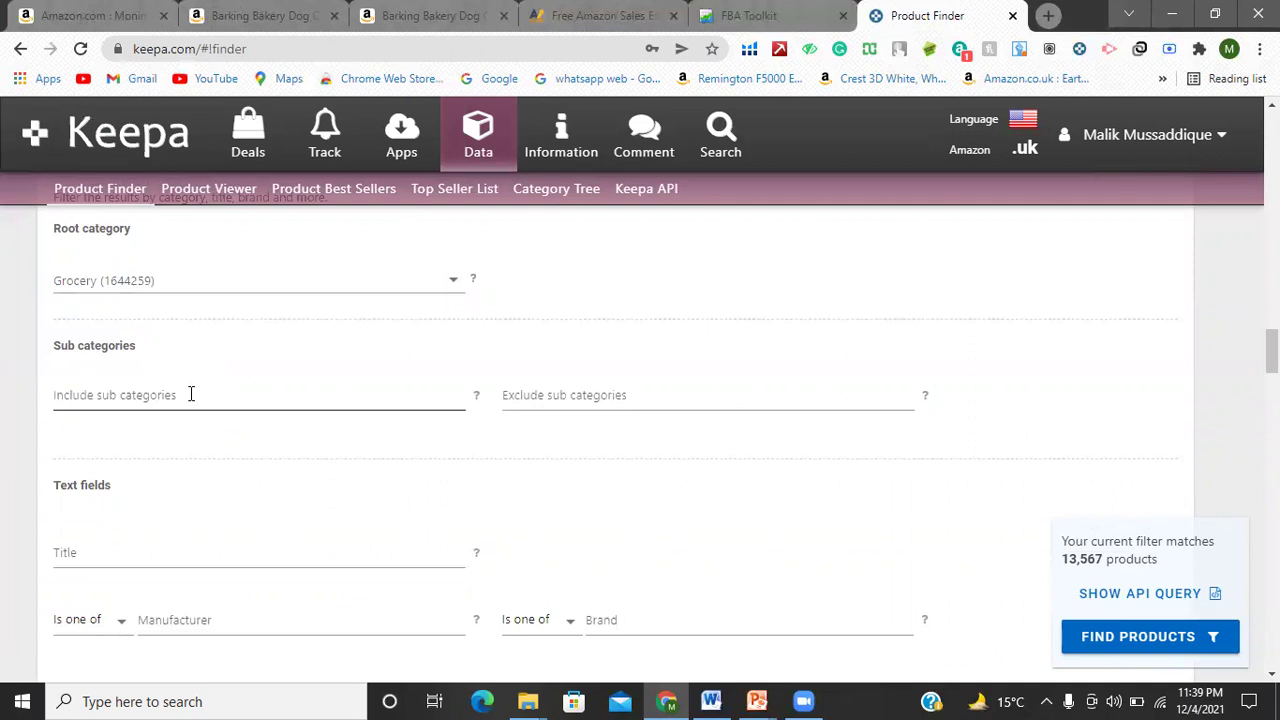
pyautogui.click(191, 394)
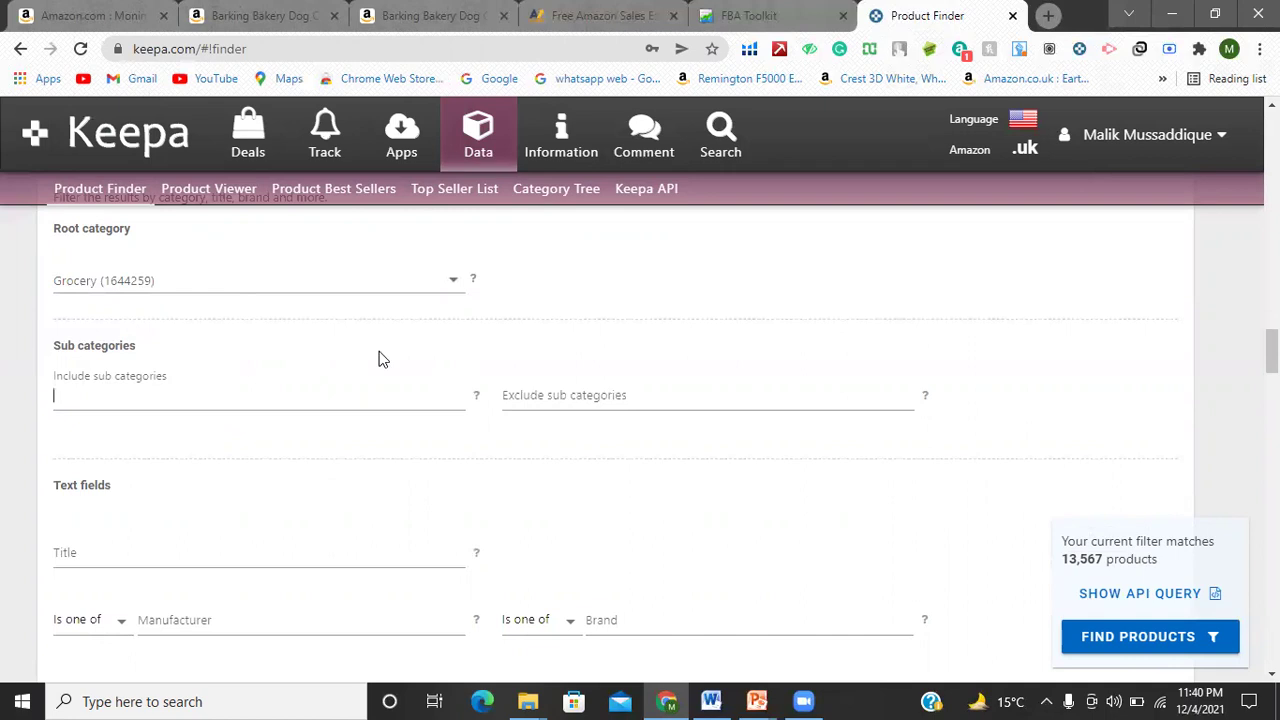
pyautogui.click(504, 287)
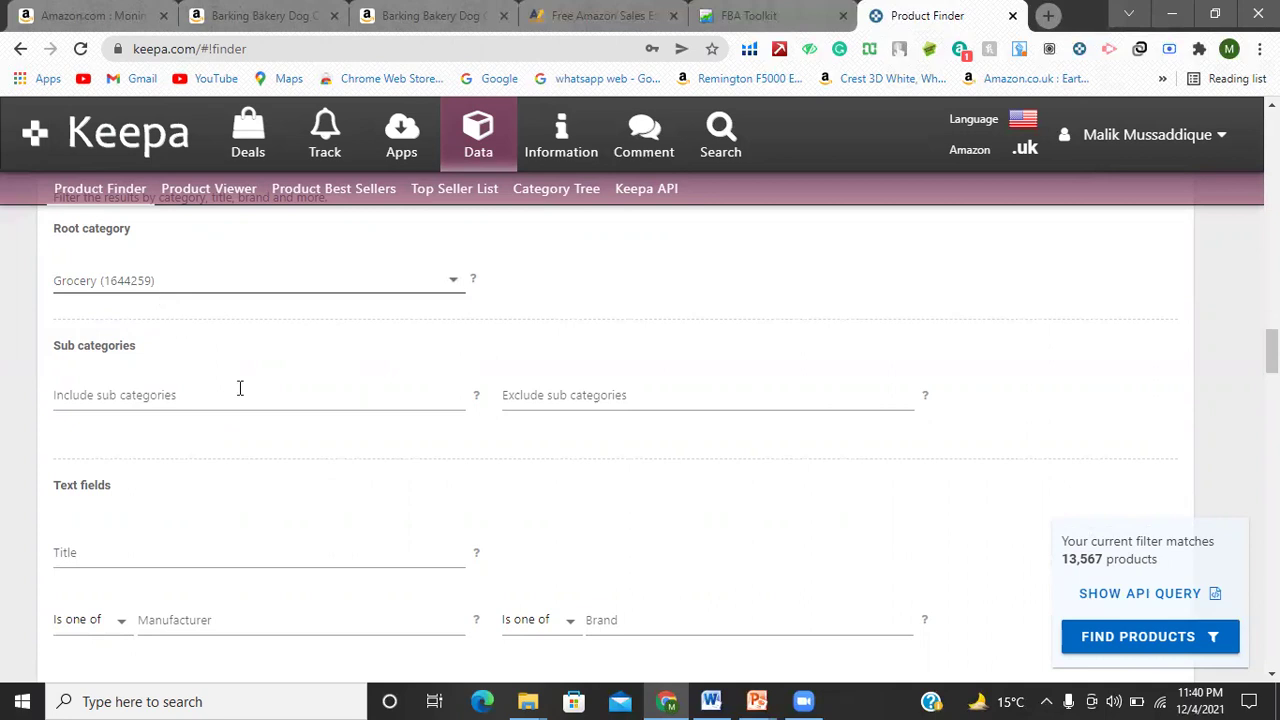
# Limit the current New Offer Count to between 3 and 15
pyautogui.scroll(-6, 416, 460)
pyautogui.scroll(-2, 409, 456)
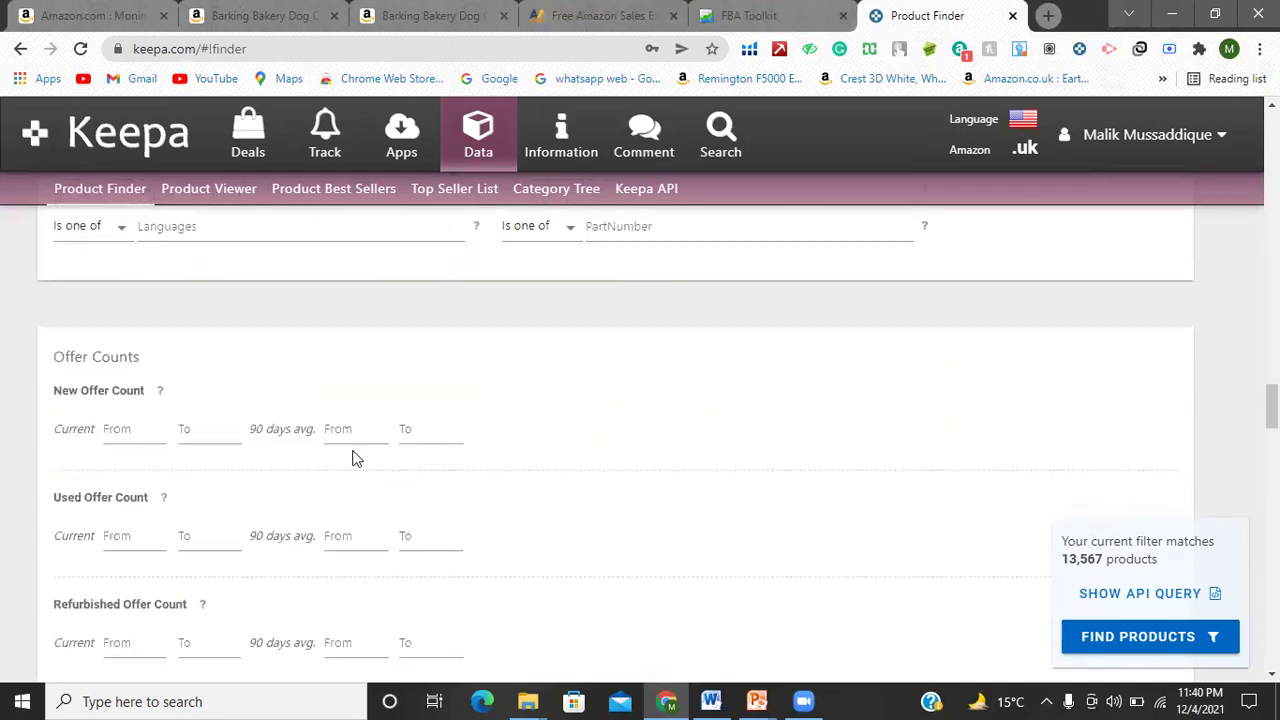
pyautogui.click(130, 429)
pyautogui.write('3')
pyautogui.click(213, 424)
pyautogui.write('15')
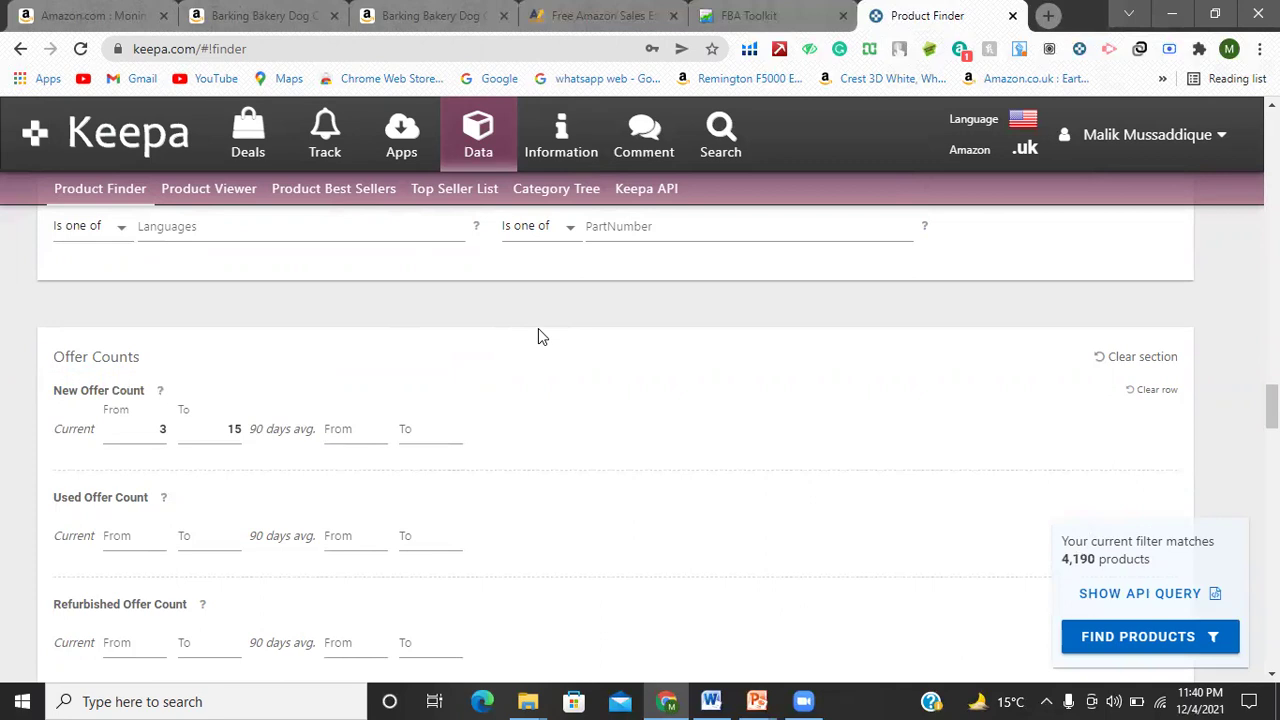
pyautogui.click(230, 425)
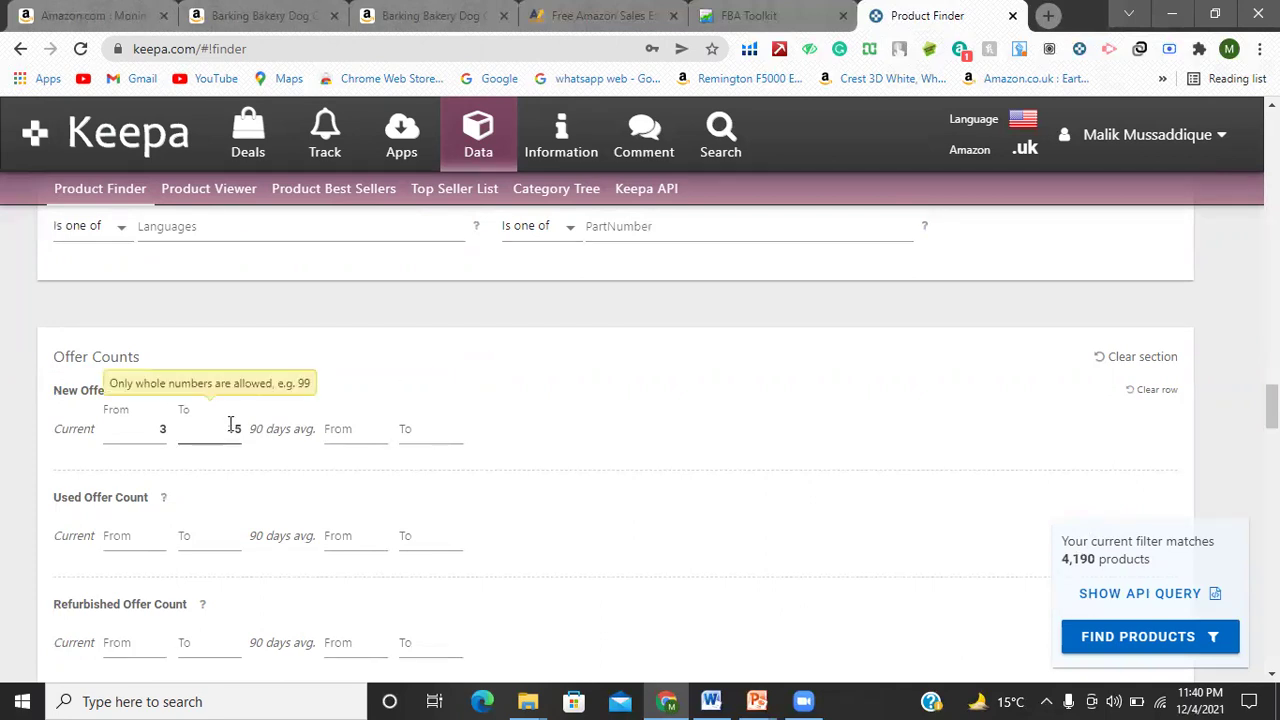
pyautogui.doubleClick(1085, 563)
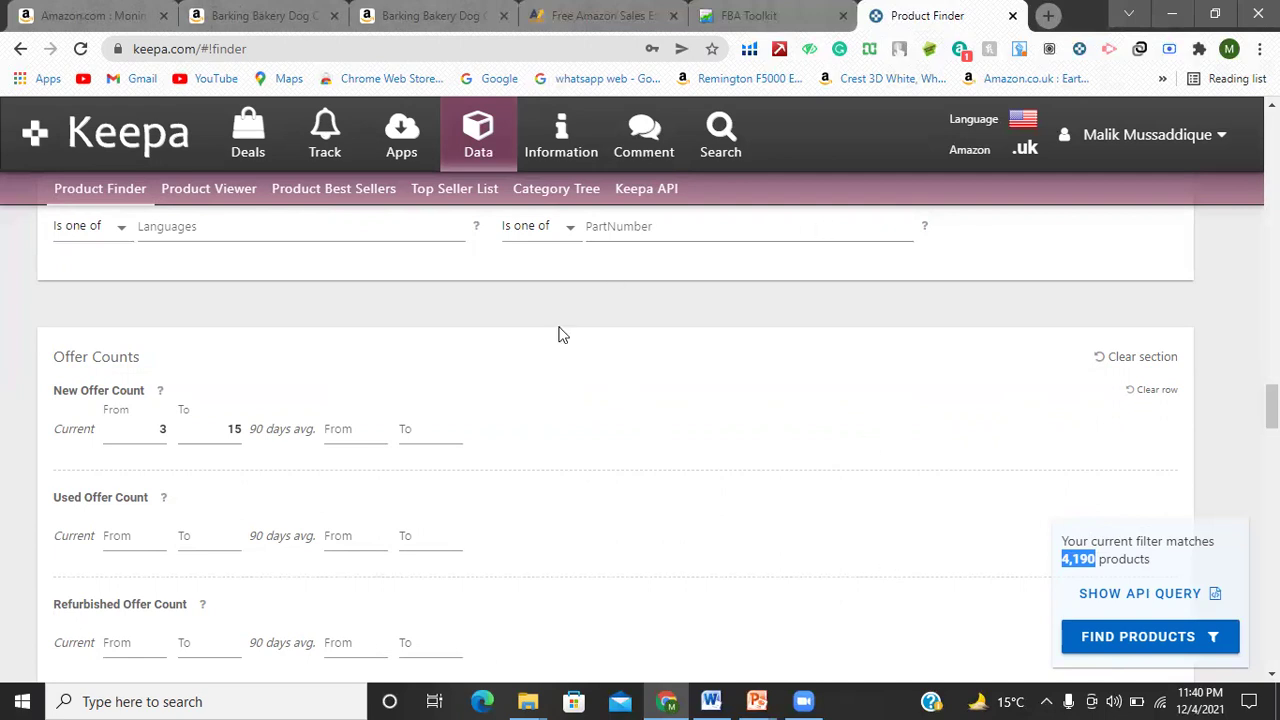
pyautogui.moveTo(1100, 559); pyautogui.dragTo(1053, 560)
pyautogui.click(708, 330)
# Restrict the Buy Box Seller filter to 3rd Party
pyautogui.scroll(-6, 600, 400)
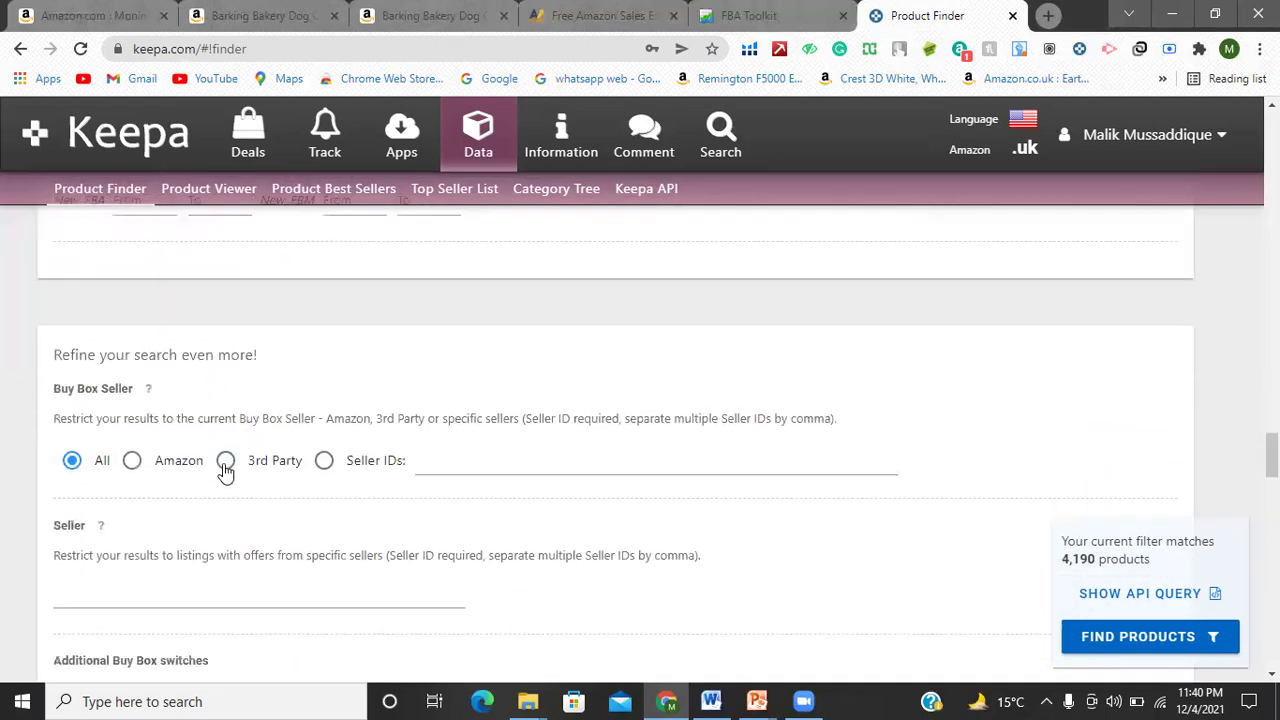
pyautogui.click(226, 466)
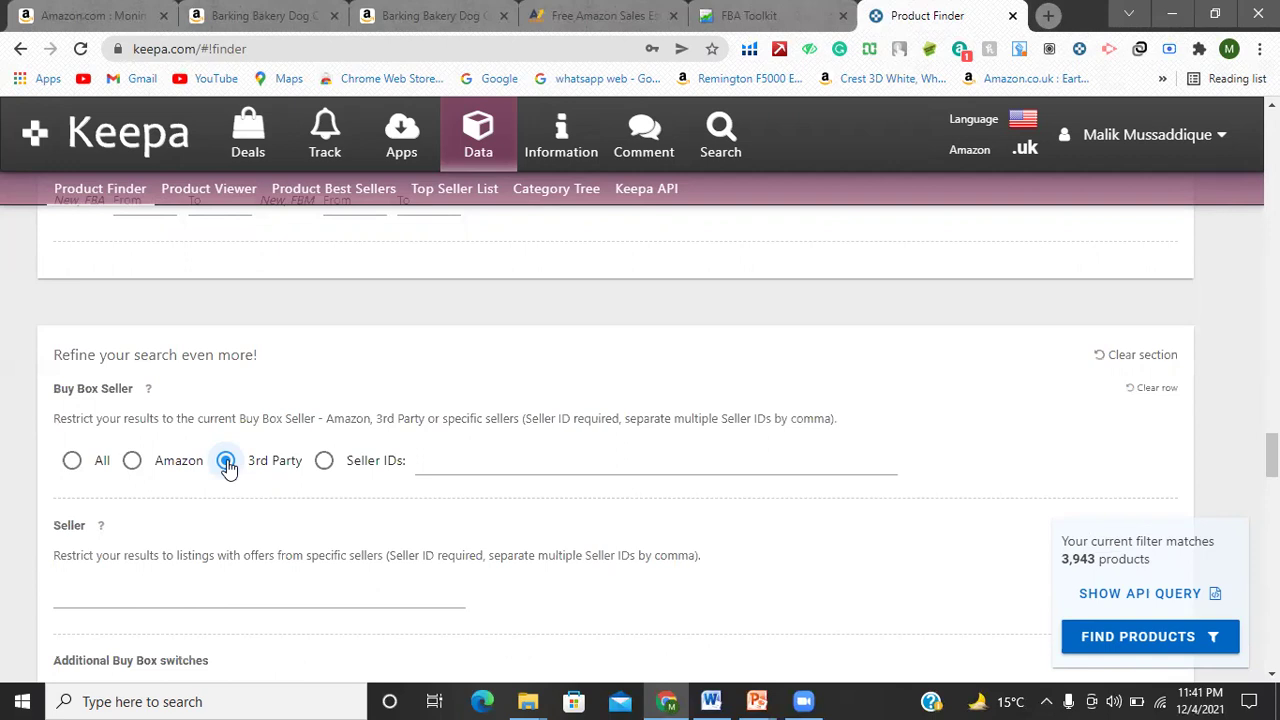
# Set the Variations filter to No Variations
pyautogui.moveTo(1097, 559); pyautogui.dragTo(1063, 560)
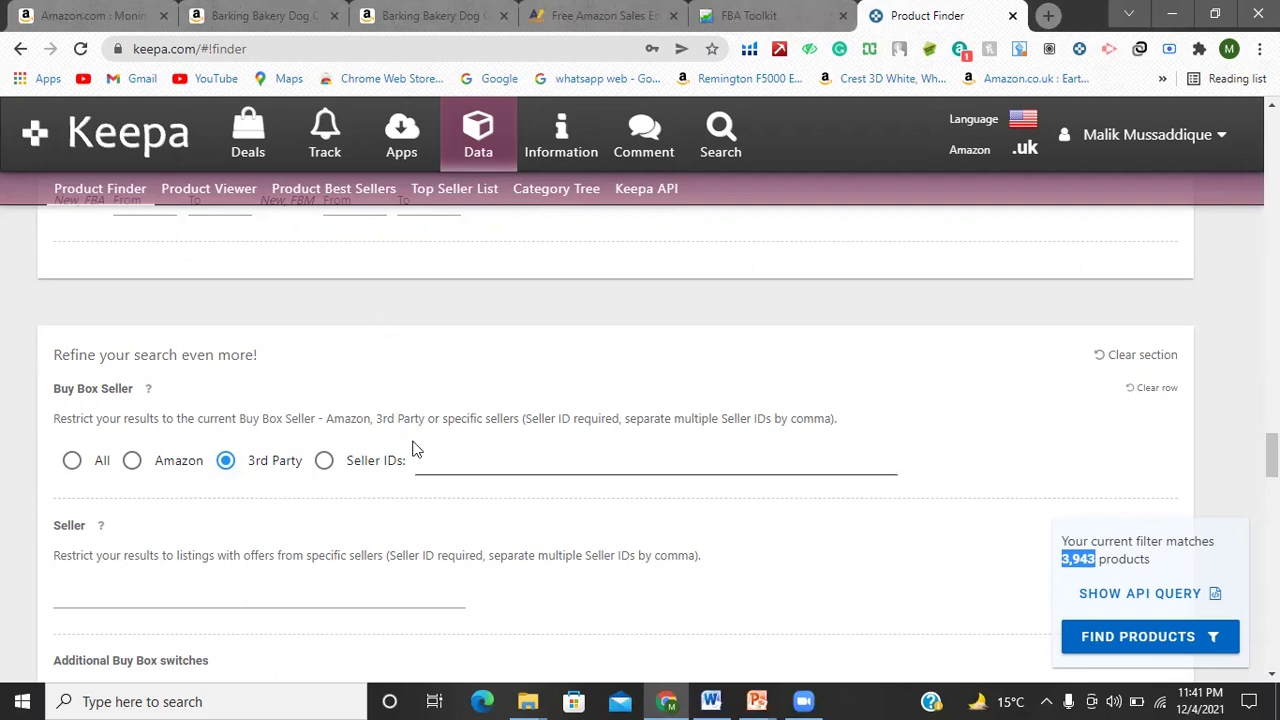
pyautogui.scroll(-3, 391, 480)
pyautogui.scroll(-1, 382, 483)
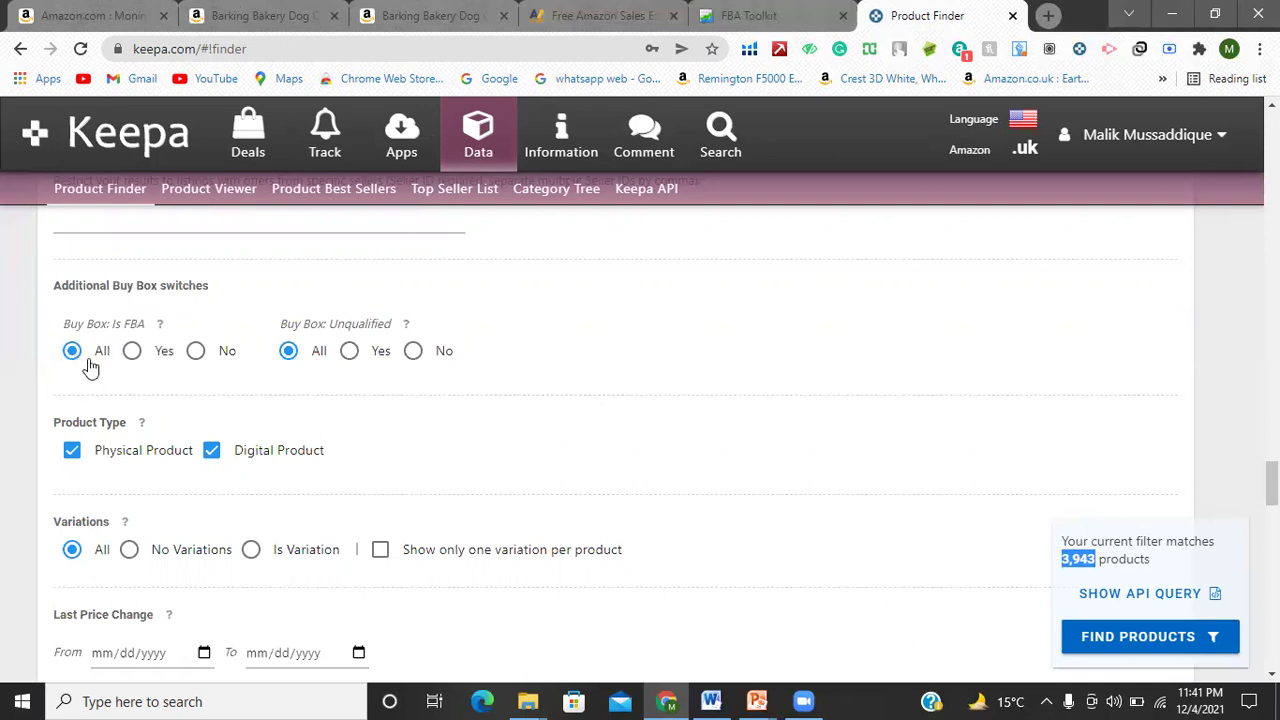
pyautogui.scroll(-2, 180, 515)
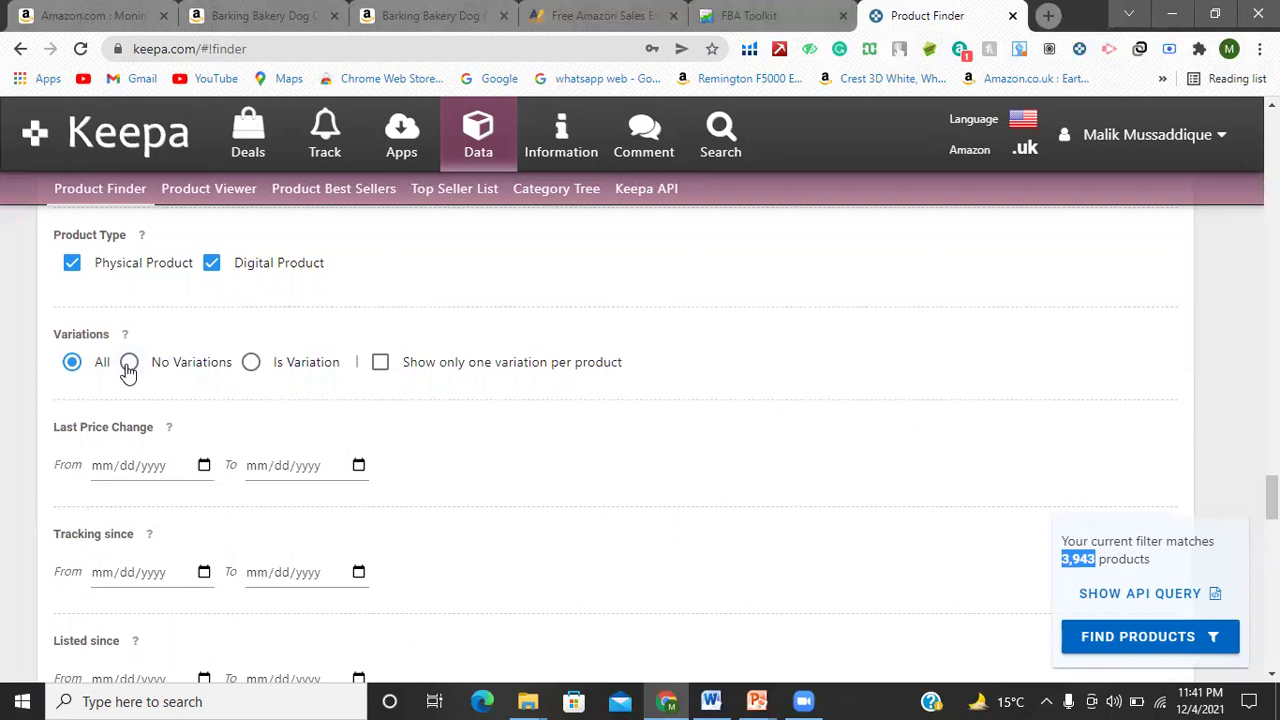
pyautogui.click(129, 366)
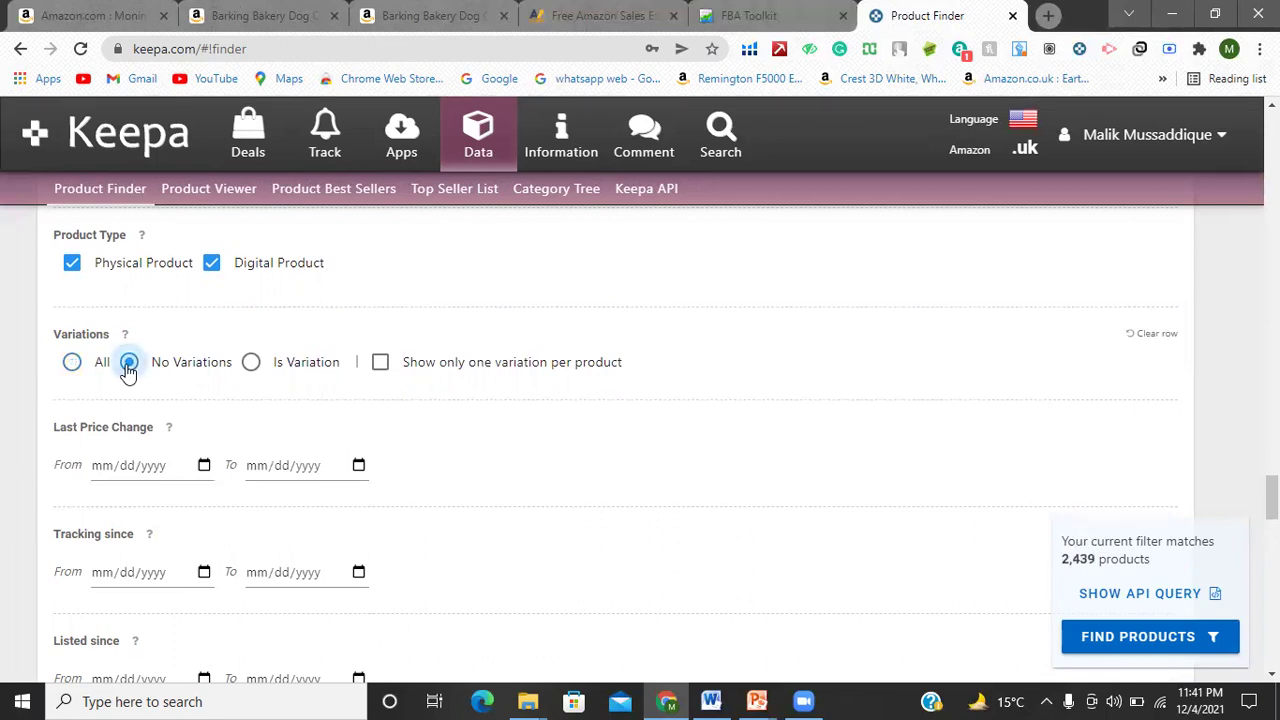
pyautogui.moveTo(1097, 558); pyautogui.dragTo(1065, 568)
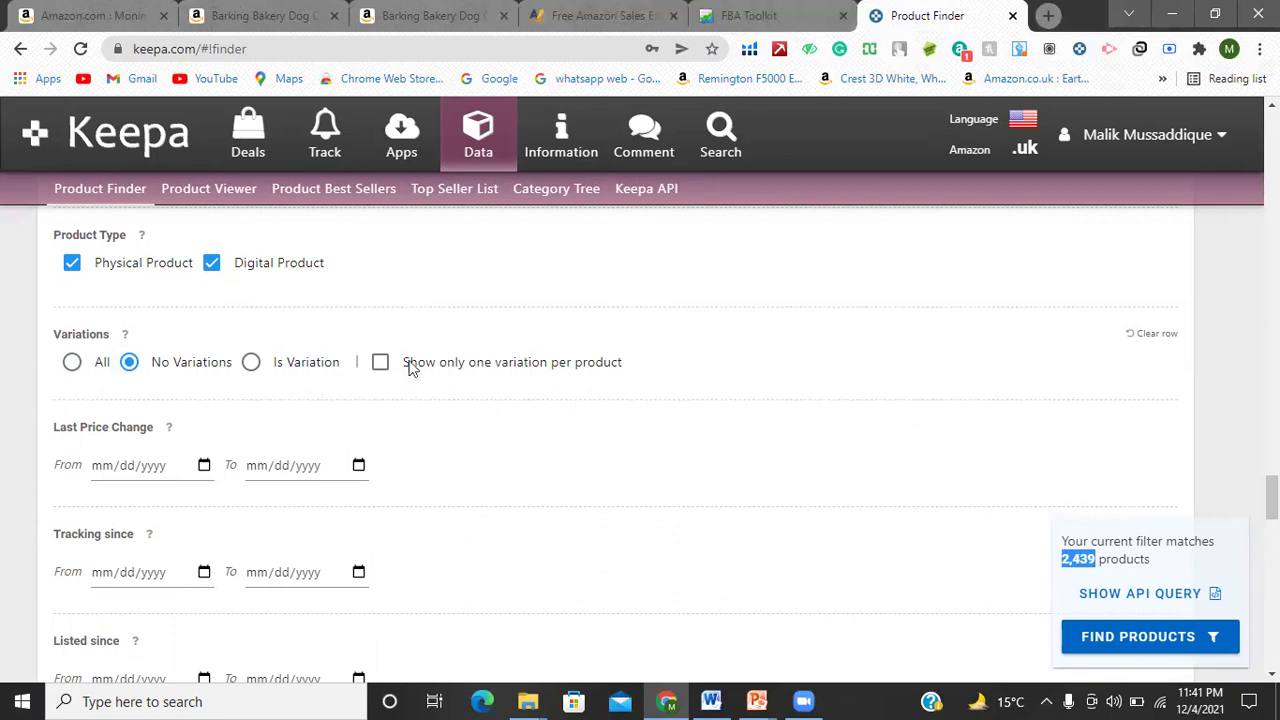
# Set the minimum review rating to 3.5, leaving the review count range empty
pyautogui.scroll(-5, 349, 403)
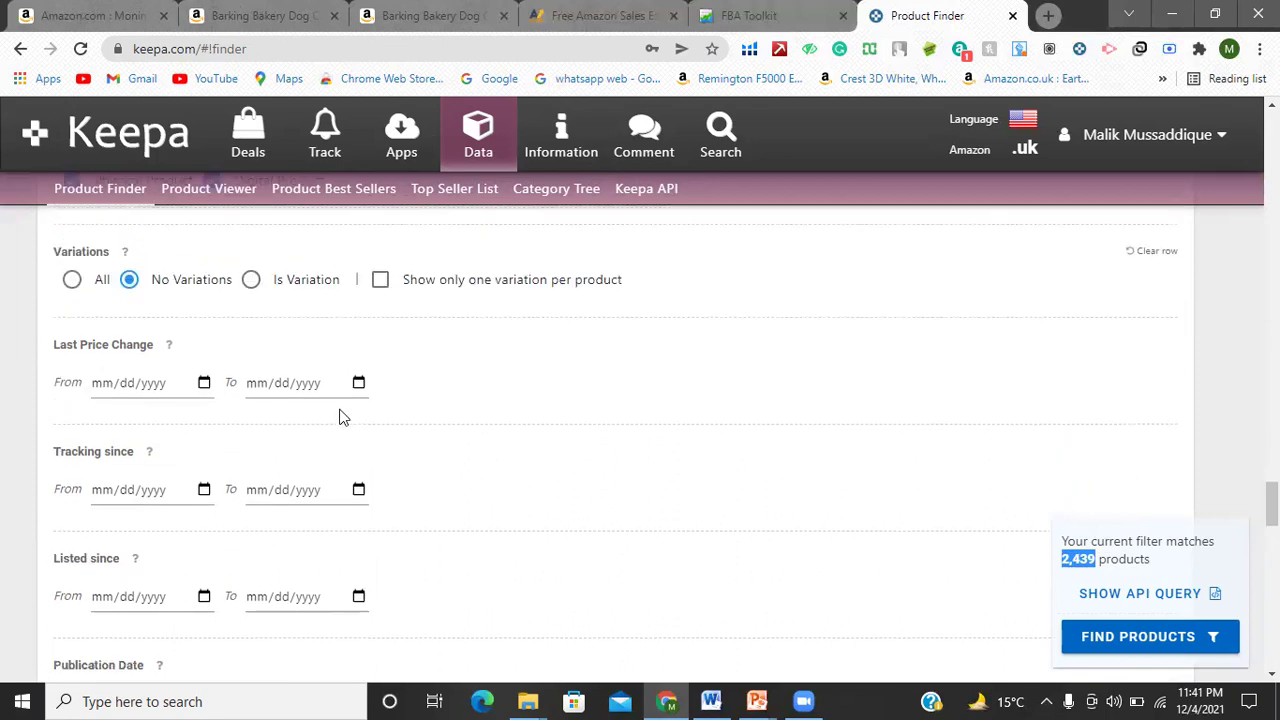
pyautogui.scroll(-4, 333, 430)
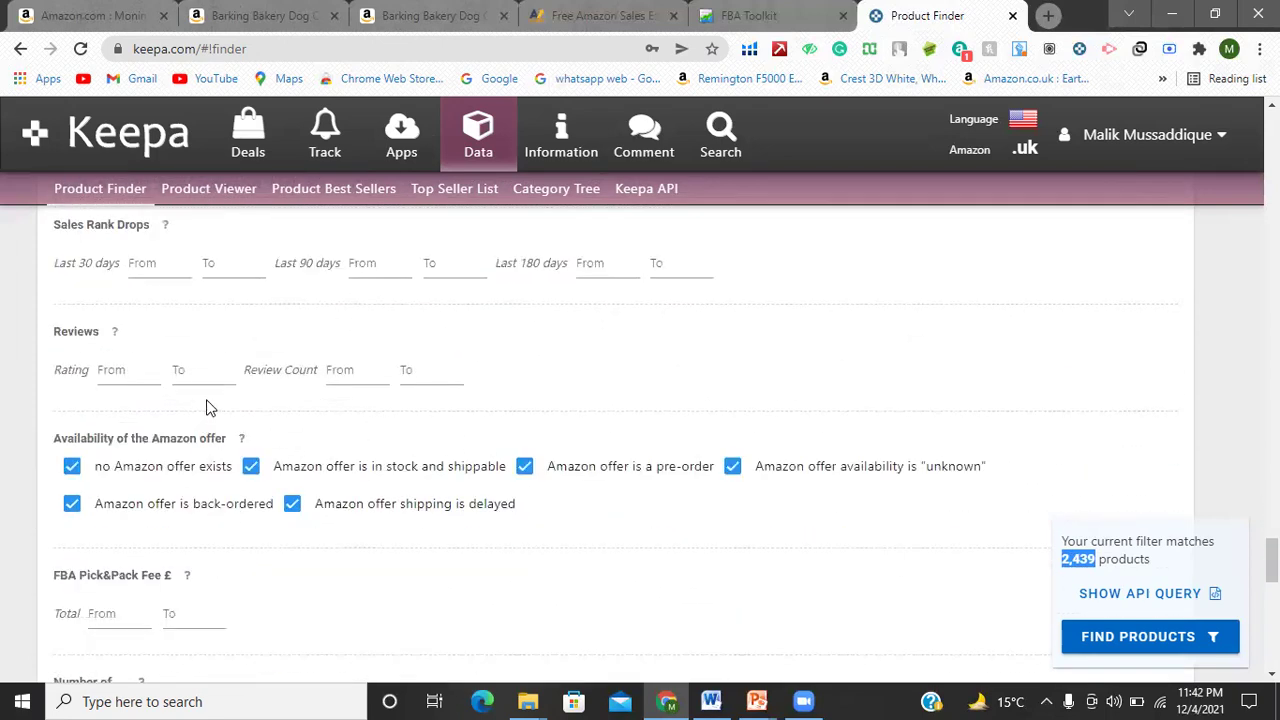
pyautogui.click(143, 375)
pyautogui.write('3.5')
pyautogui.click(665, 366)
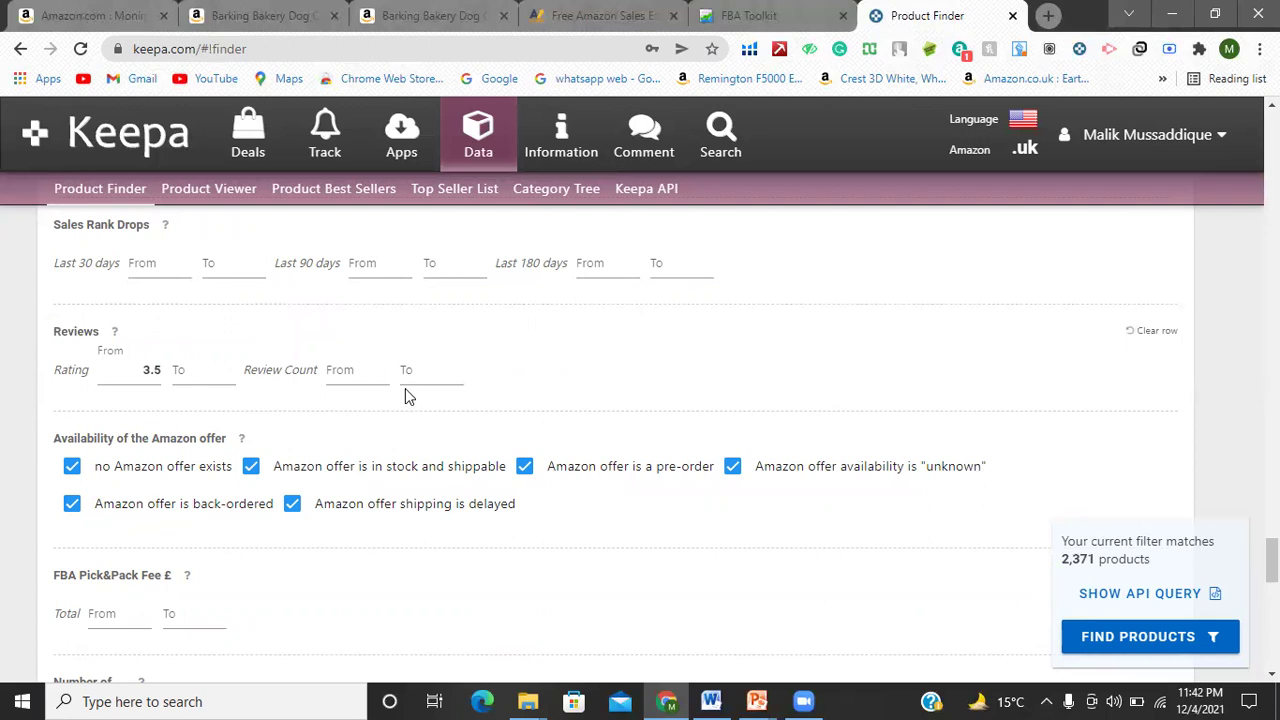
pyautogui.click(362, 376)
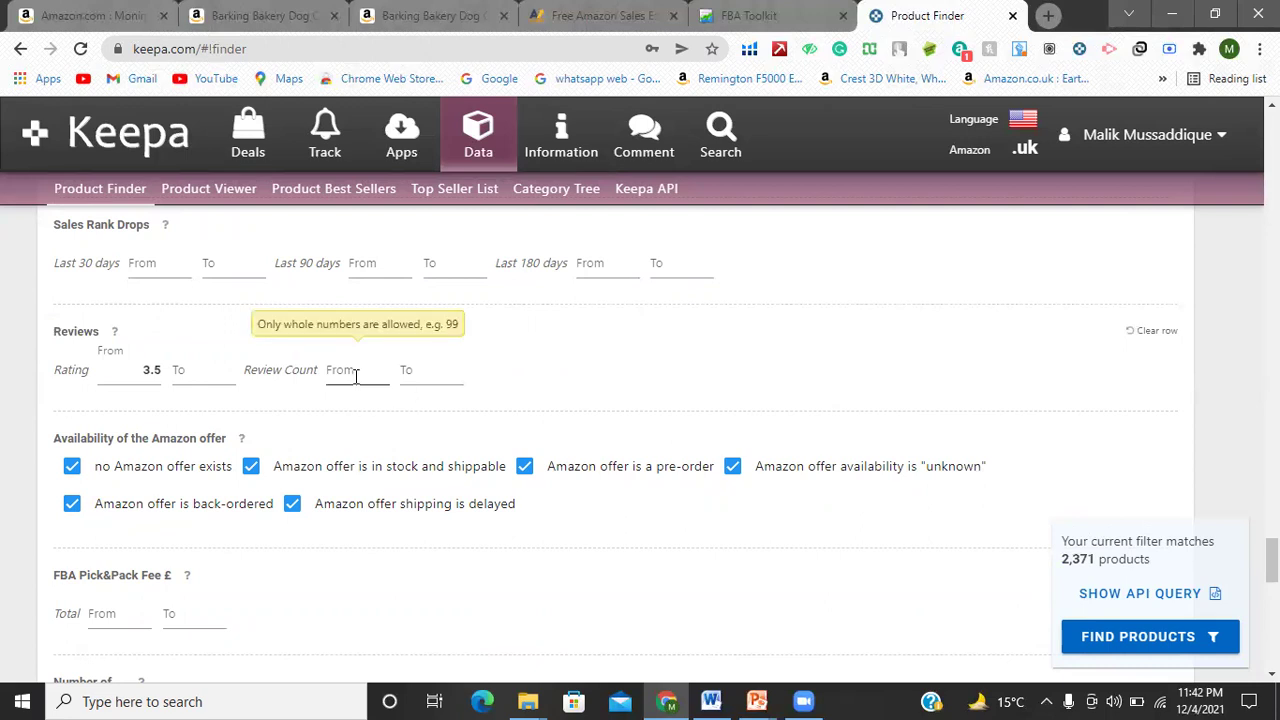
pyautogui.click(355, 376)
# Try limiting the package weight to a maximum of 3000 g and clear the value again
pyautogui.scroll(5, 355, 376)
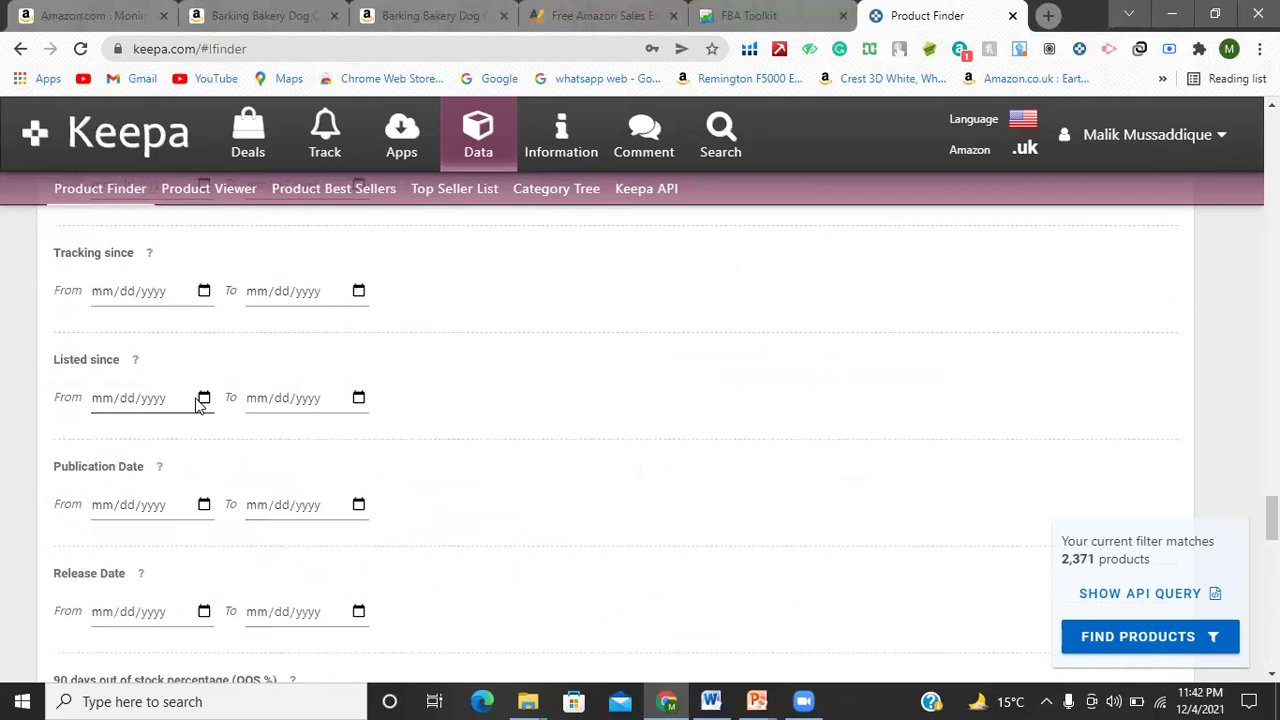
pyautogui.scroll(4, 196, 403)
pyautogui.scroll(-5, 199, 440)
pyautogui.scroll(-10, 203, 460)
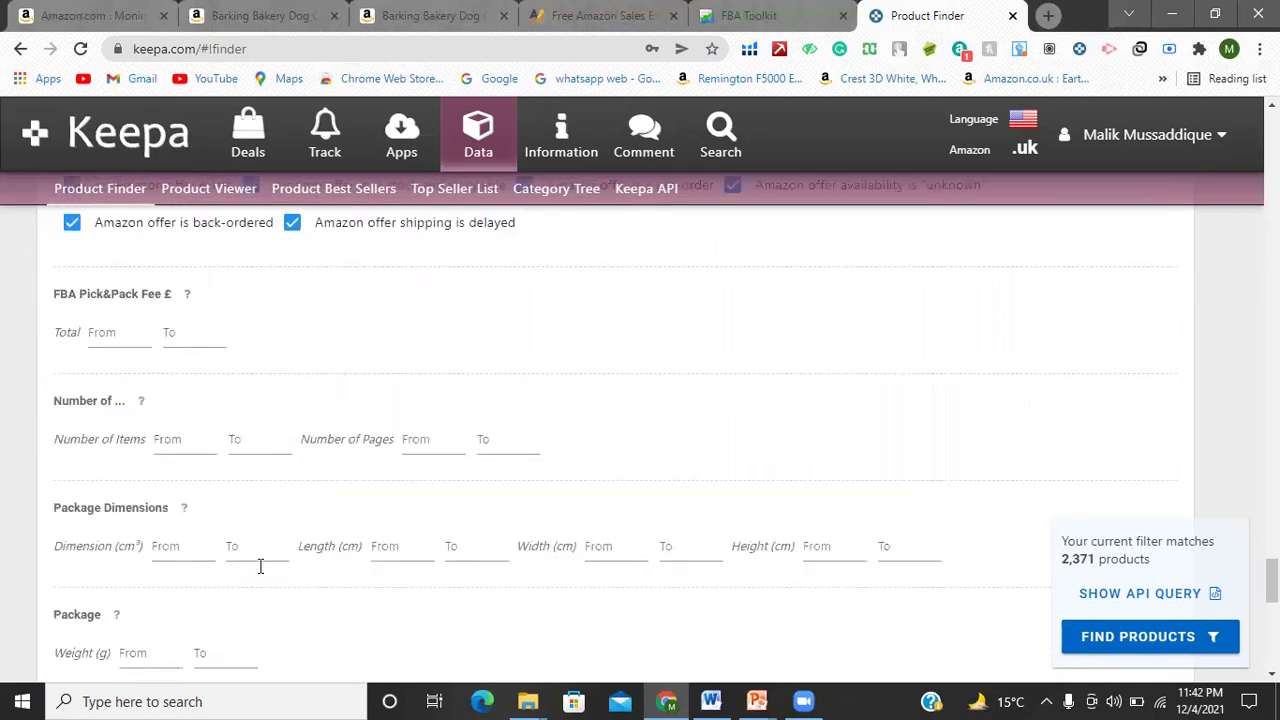
pyautogui.scroll(-2, 160, 383)
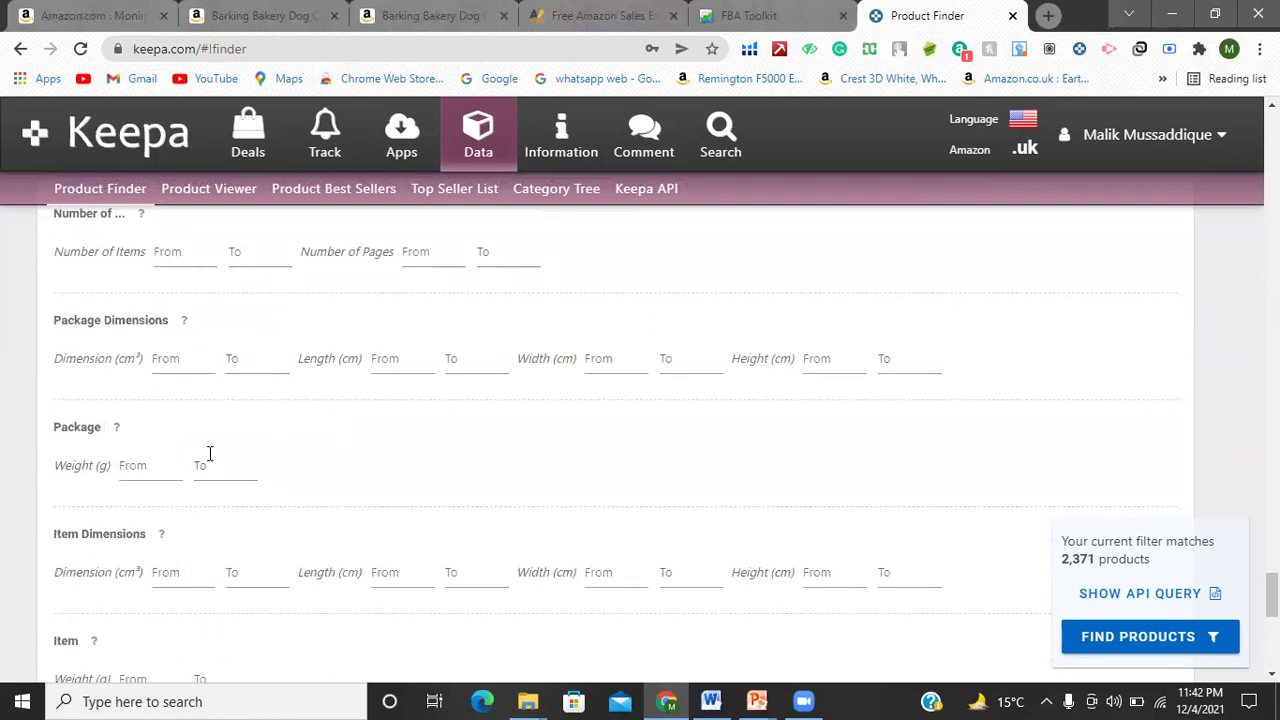
pyautogui.click(238, 468)
pyautogui.write('3000')
pyautogui.moveTo(227, 465); pyautogui.dragTo(266, 472)
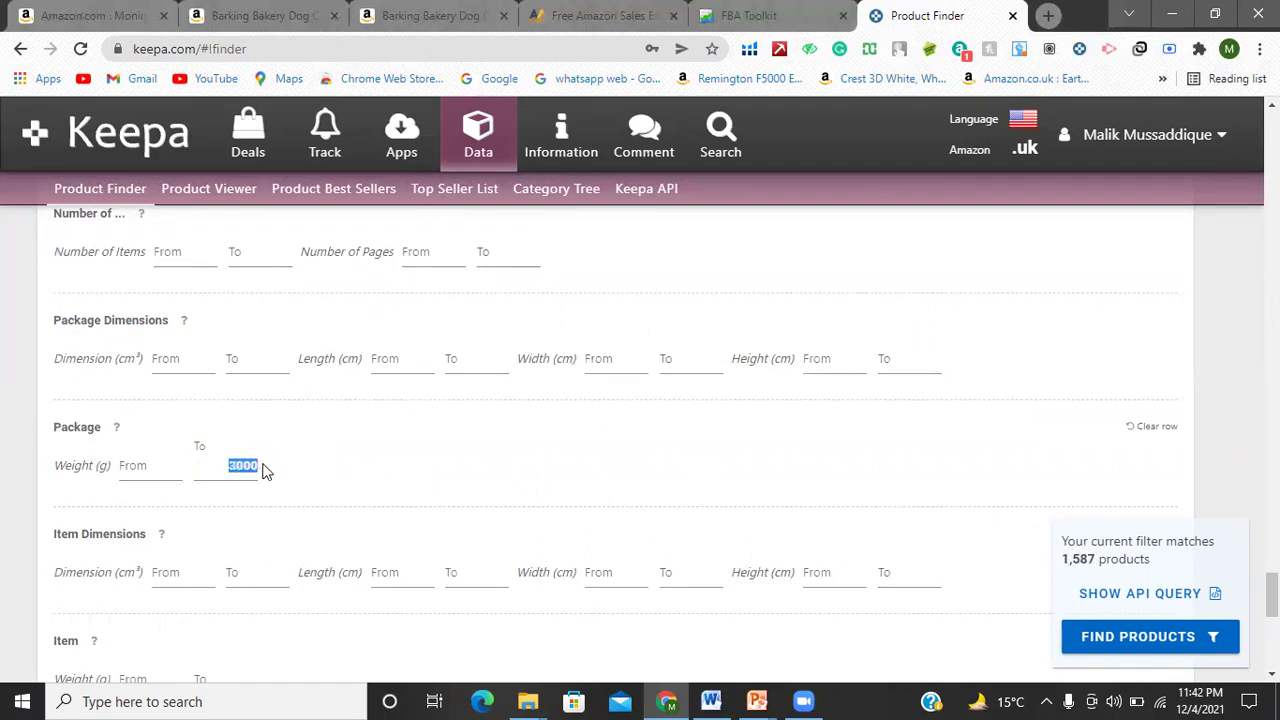
pyautogui.press('BackSpace')
# Set the Adult Product and Trade-In Eligible switches to No
pyautogui.scroll(-1, 257, 474)
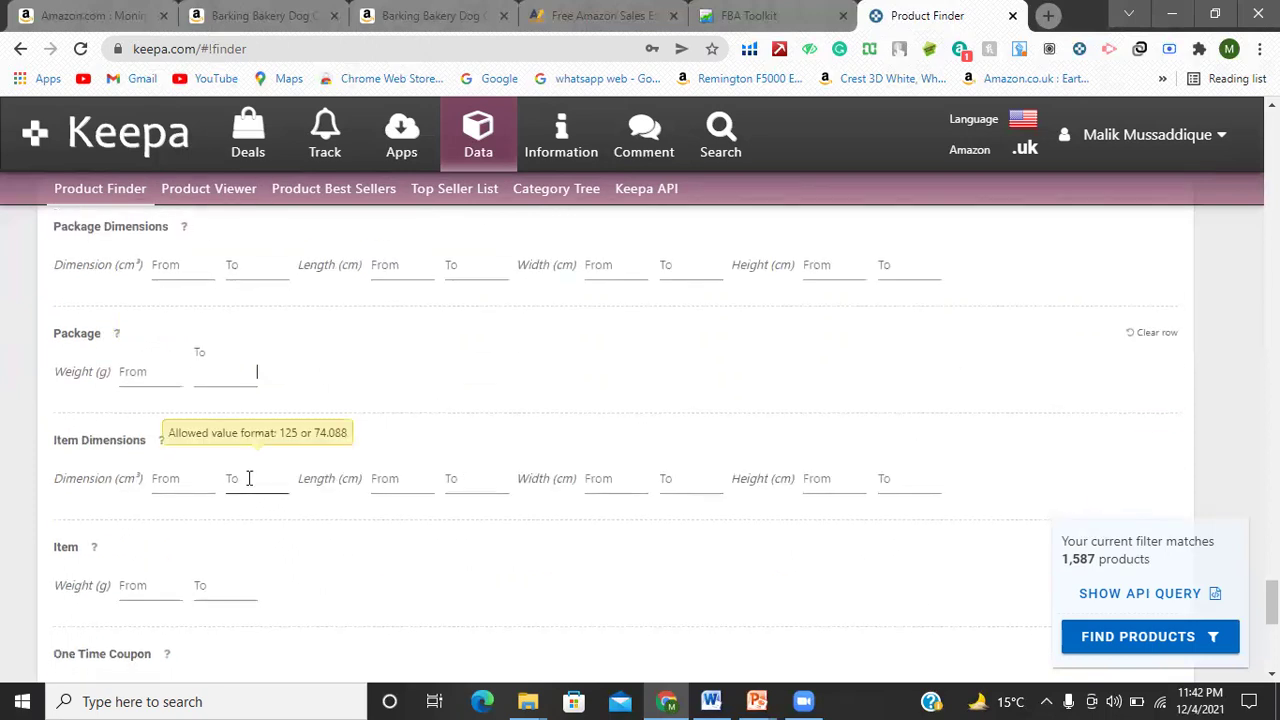
pyautogui.scroll(-1, 249, 478)
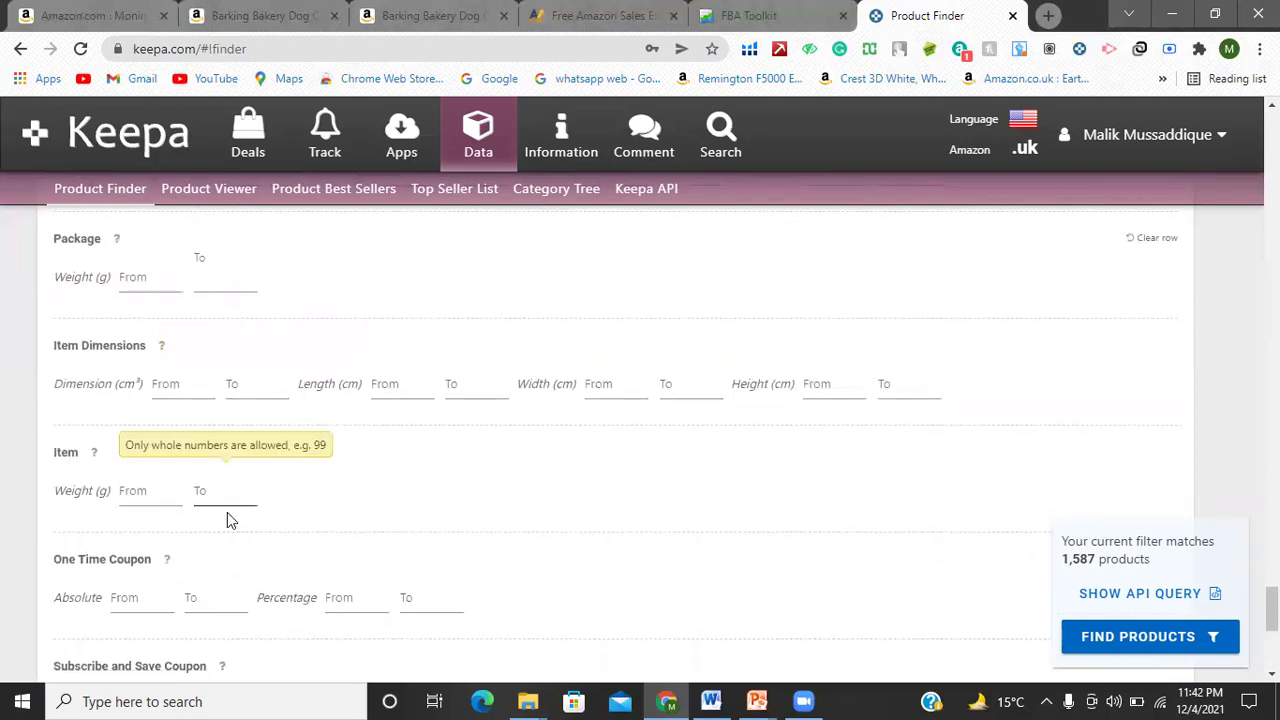
pyautogui.scroll(-2, 229, 517)
pyautogui.scroll(-1, 238, 505)
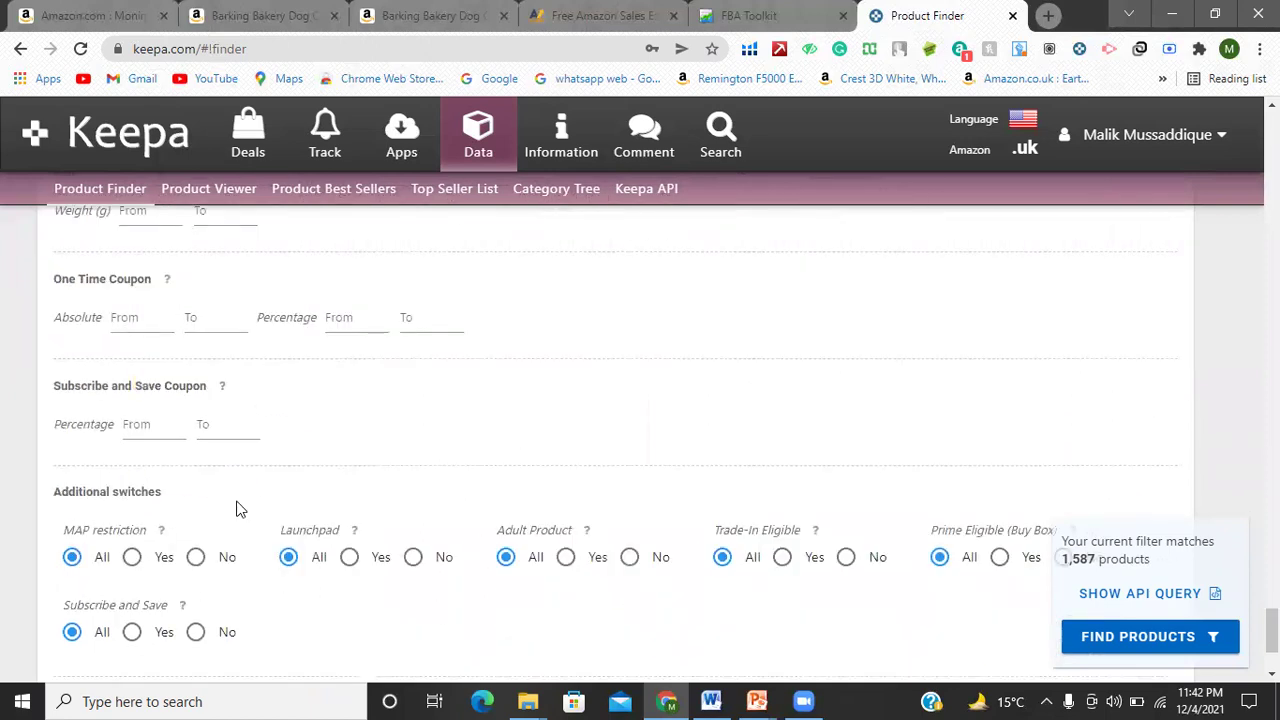
pyautogui.click(631, 558)
pyautogui.click(846, 562)
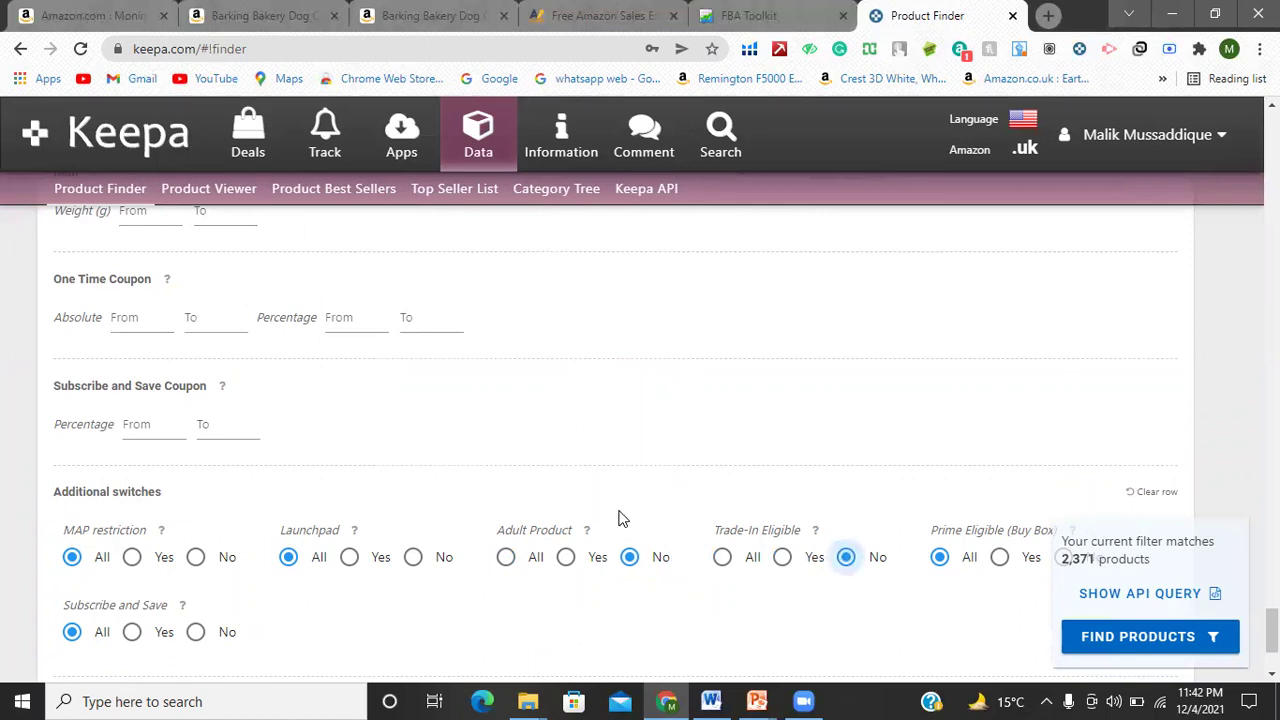
# Set the upper limit of the current Sales Rank to 15000
pyautogui.scroll(-2, 600, 530)
pyautogui.scroll(10, 471, 520)
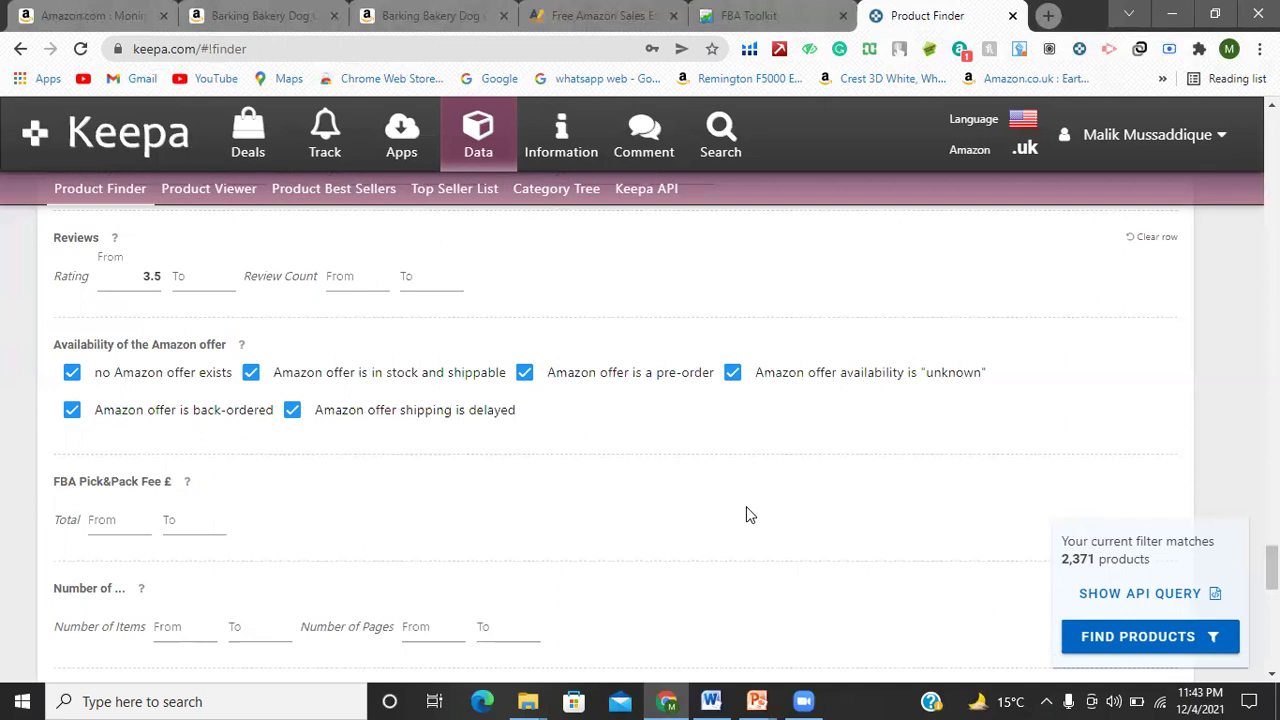
pyautogui.scroll(6, 663, 523)
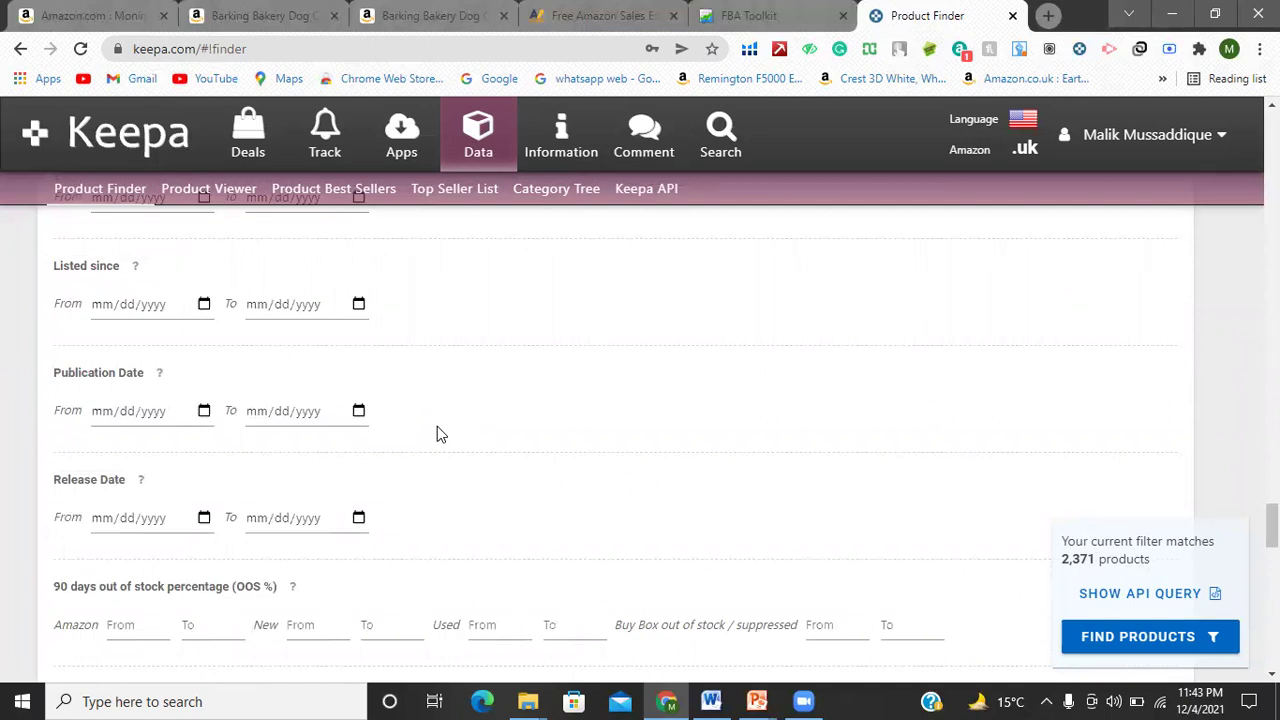
pyautogui.scroll(5, 440, 433)
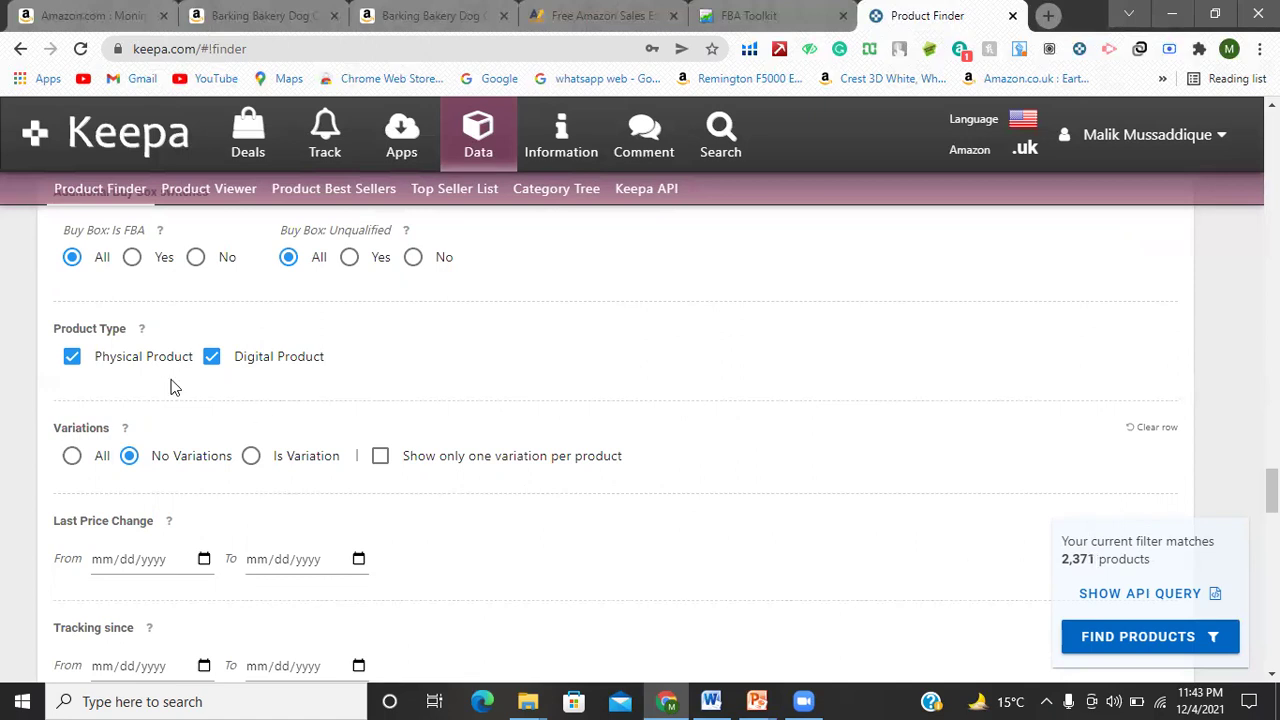
pyautogui.scroll(20, 200, 395)
pyautogui.scroll(-15, 229, 342)
pyautogui.scroll(10, 229, 331)
pyautogui.scroll(4, 233, 326)
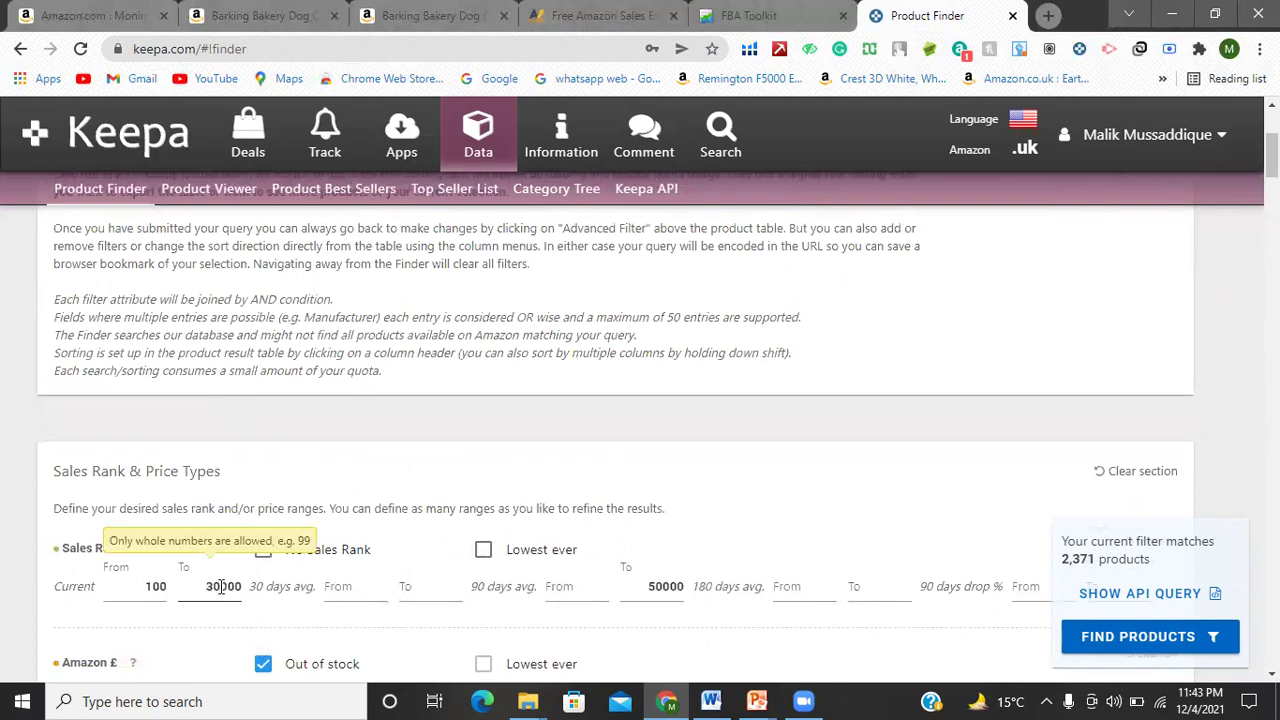
pyautogui.moveTo(213, 586); pyautogui.dragTo(208, 586)
pyautogui.write('15')
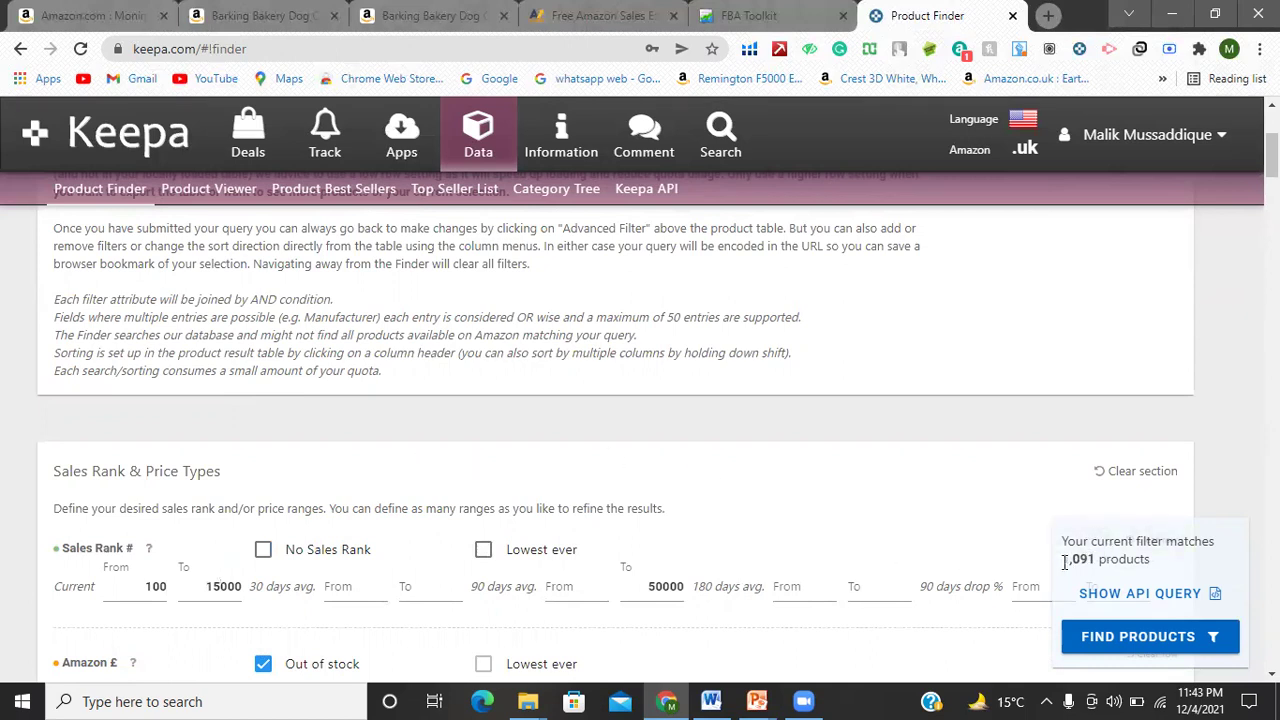
# Find the products matching the filters and display 2000 rows in the results table
pyautogui.scroll(-10, 640, 563)
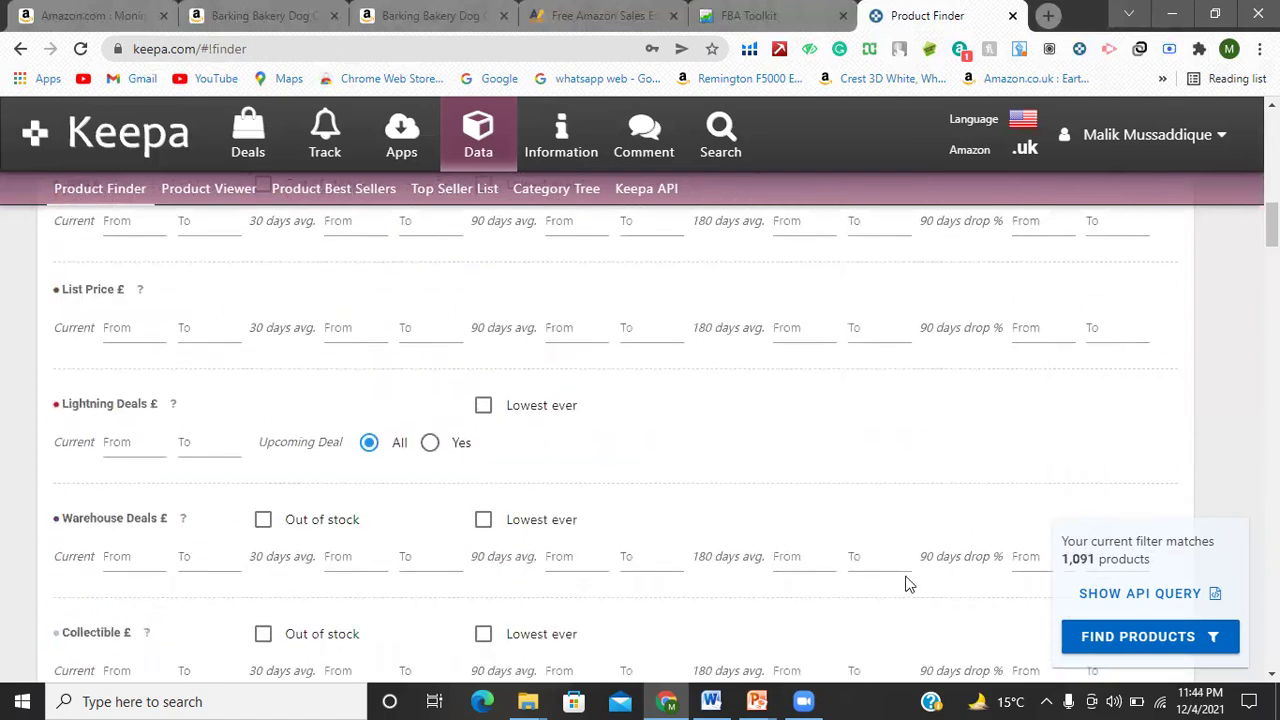
pyautogui.click(1121, 645)
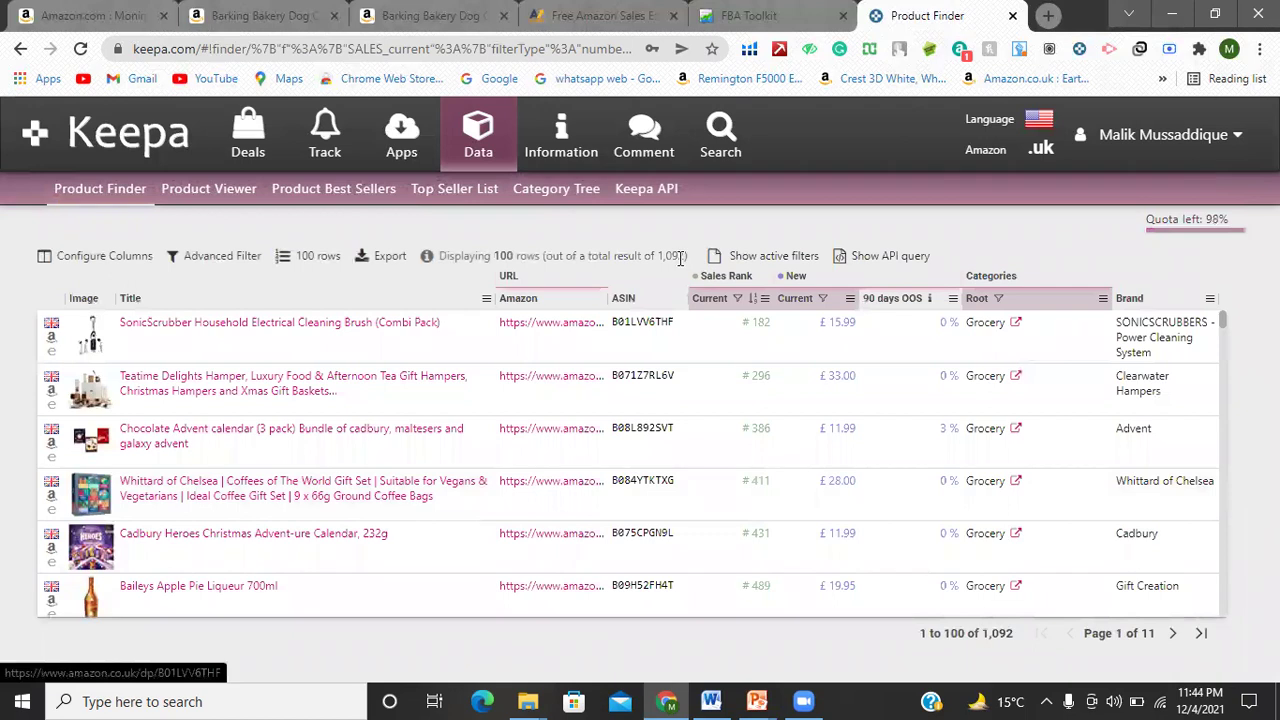
pyautogui.moveTo(686, 257); pyautogui.dragTo(657, 257)
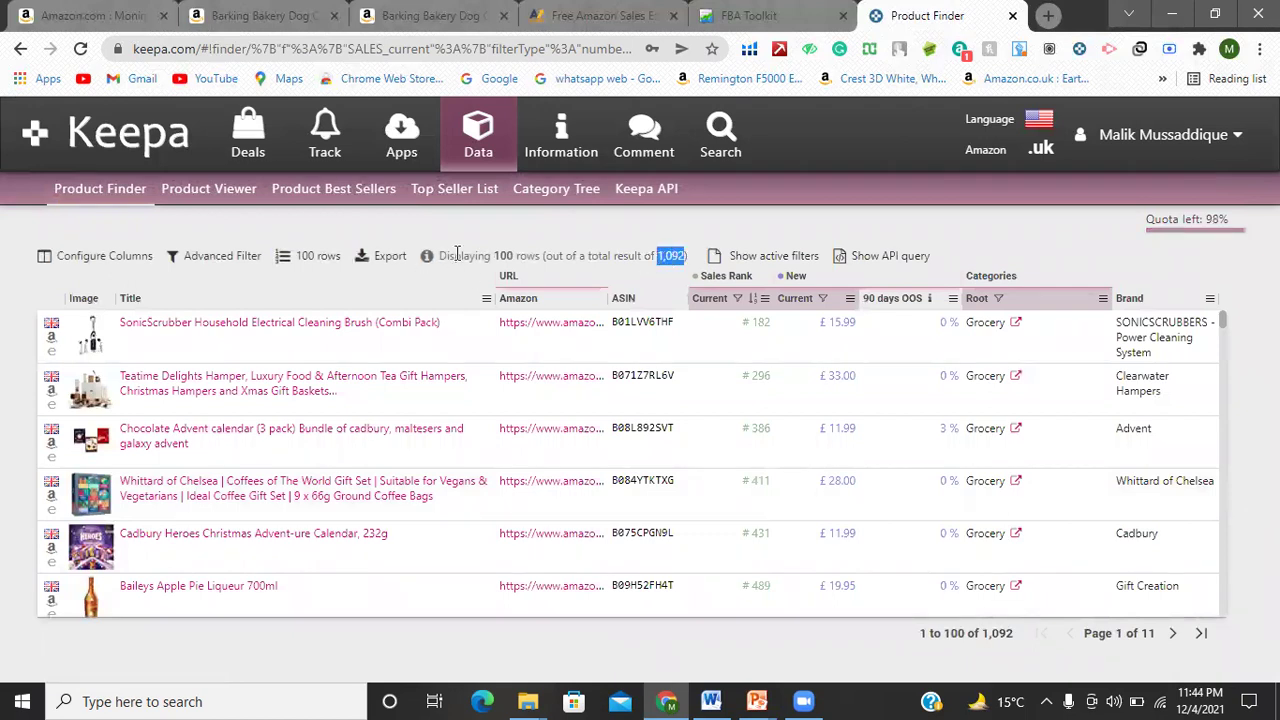
pyautogui.click(313, 262)
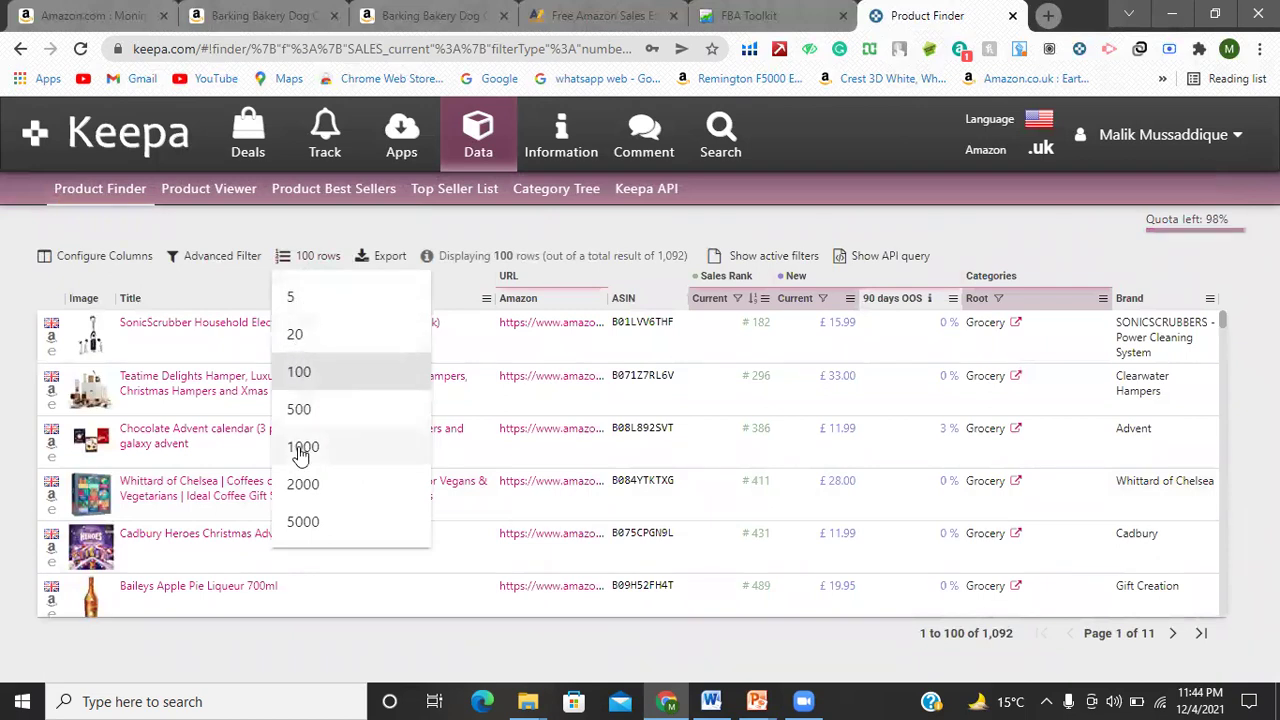
pyautogui.click(303, 486)
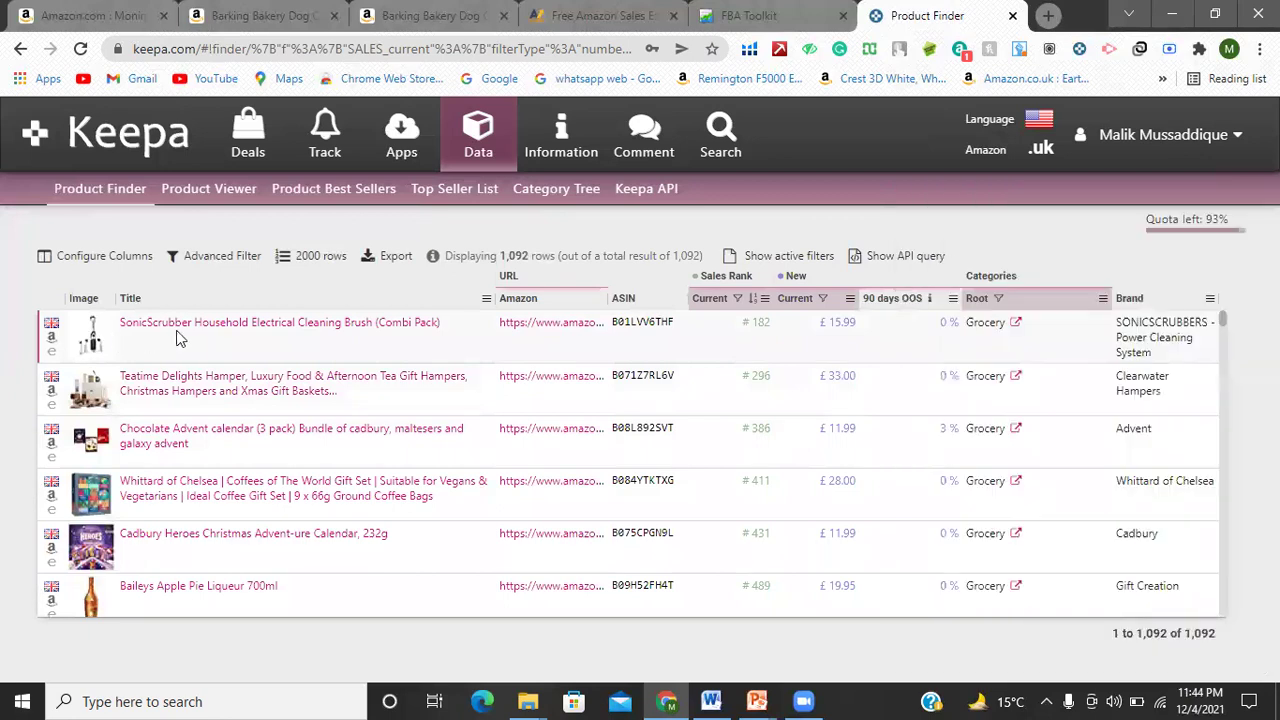
# Export all active columns of the product results in Excel (.xlsx) format
pyautogui.moveTo(92, 345)
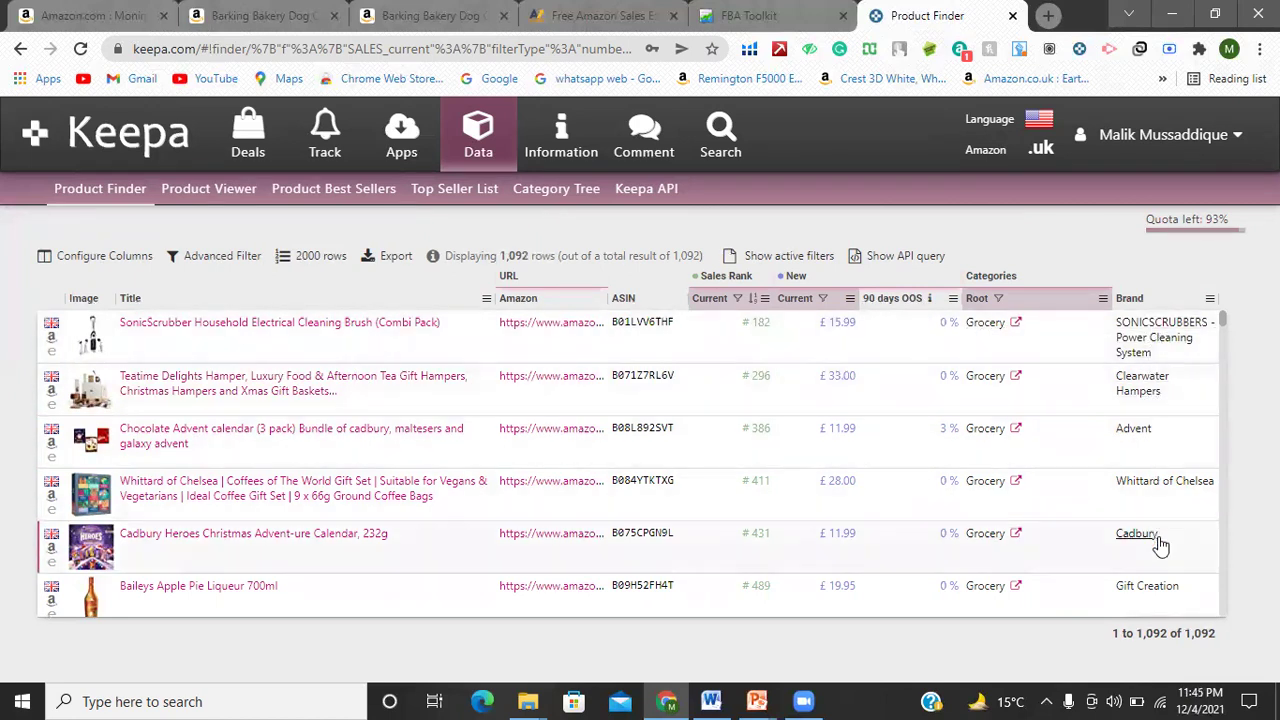
pyautogui.scroll(-2, 1100, 550)
pyautogui.scroll(2, 580, 490)
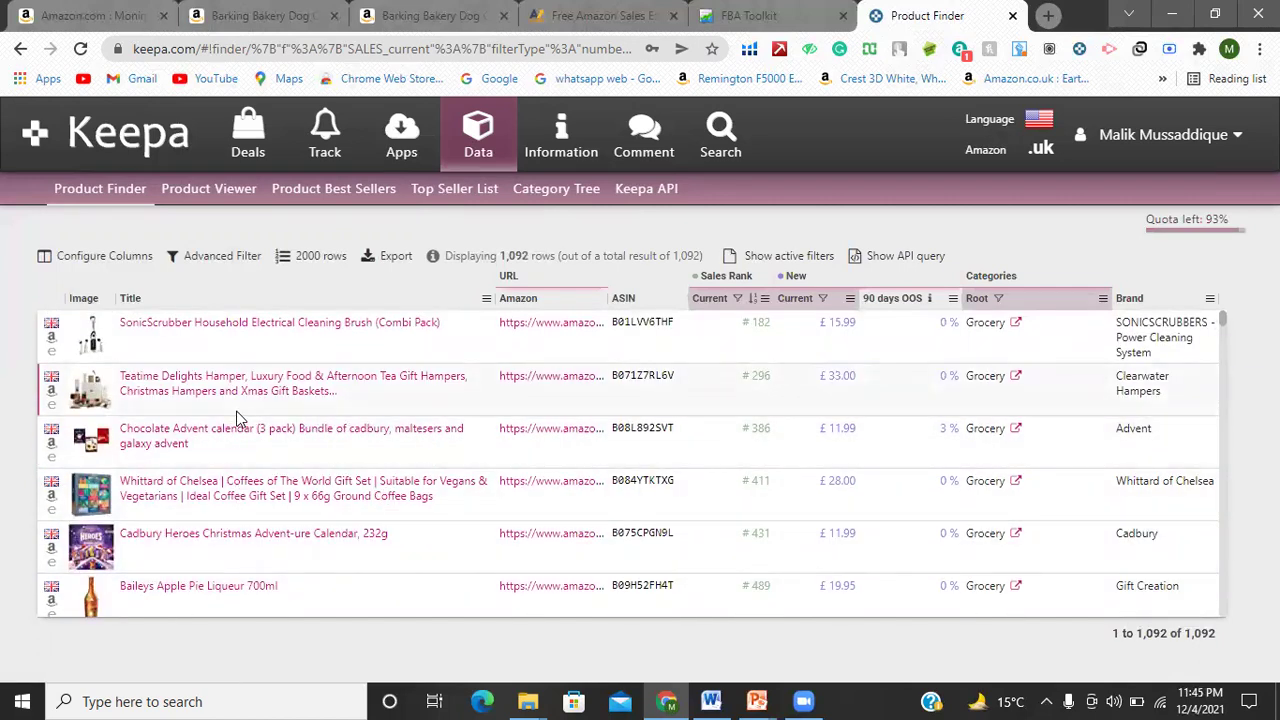
pyautogui.click(388, 256)
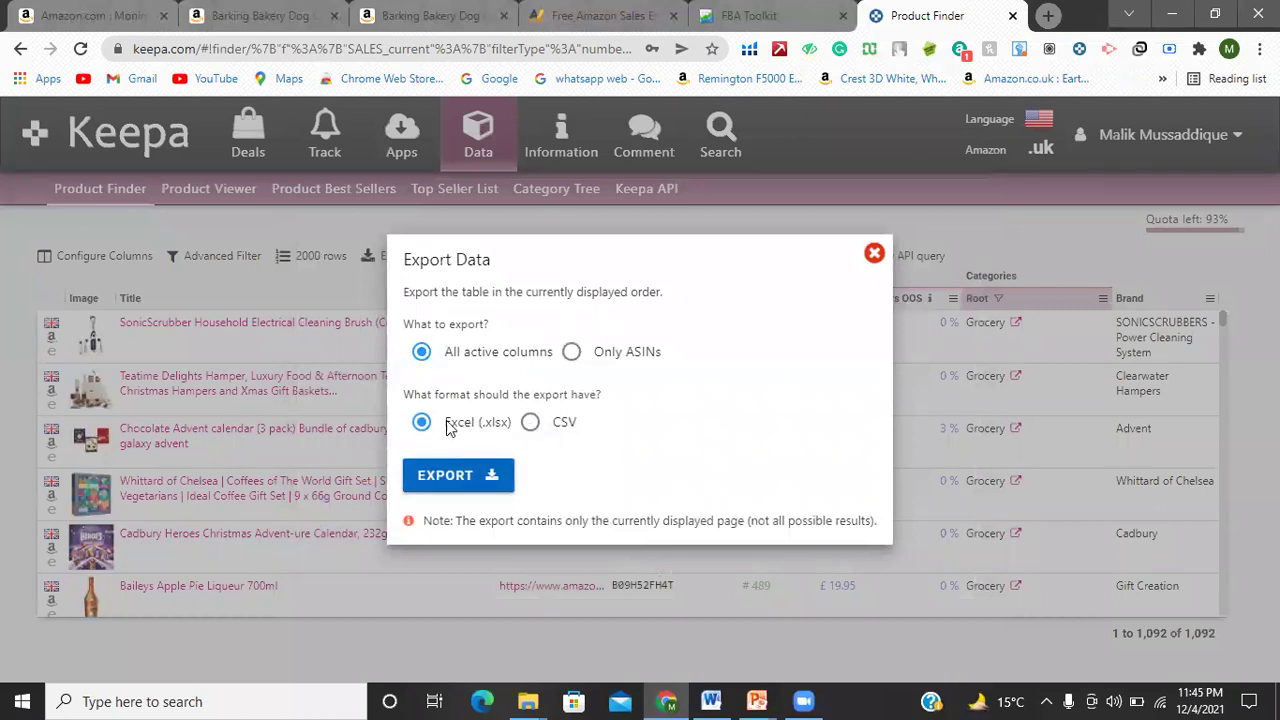
pyautogui.click(450, 480)
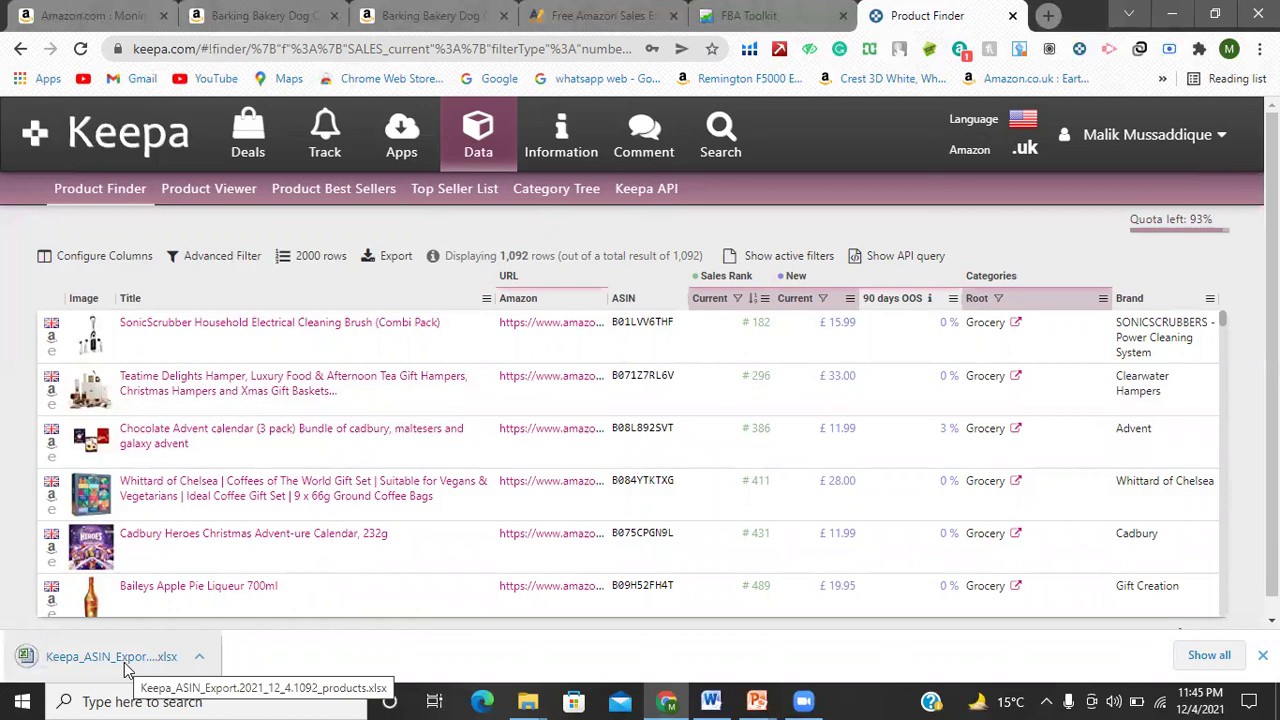
# Open the downloaded Keepa export in Excel and enable editing of the workbook
pyautogui.click(128, 663)
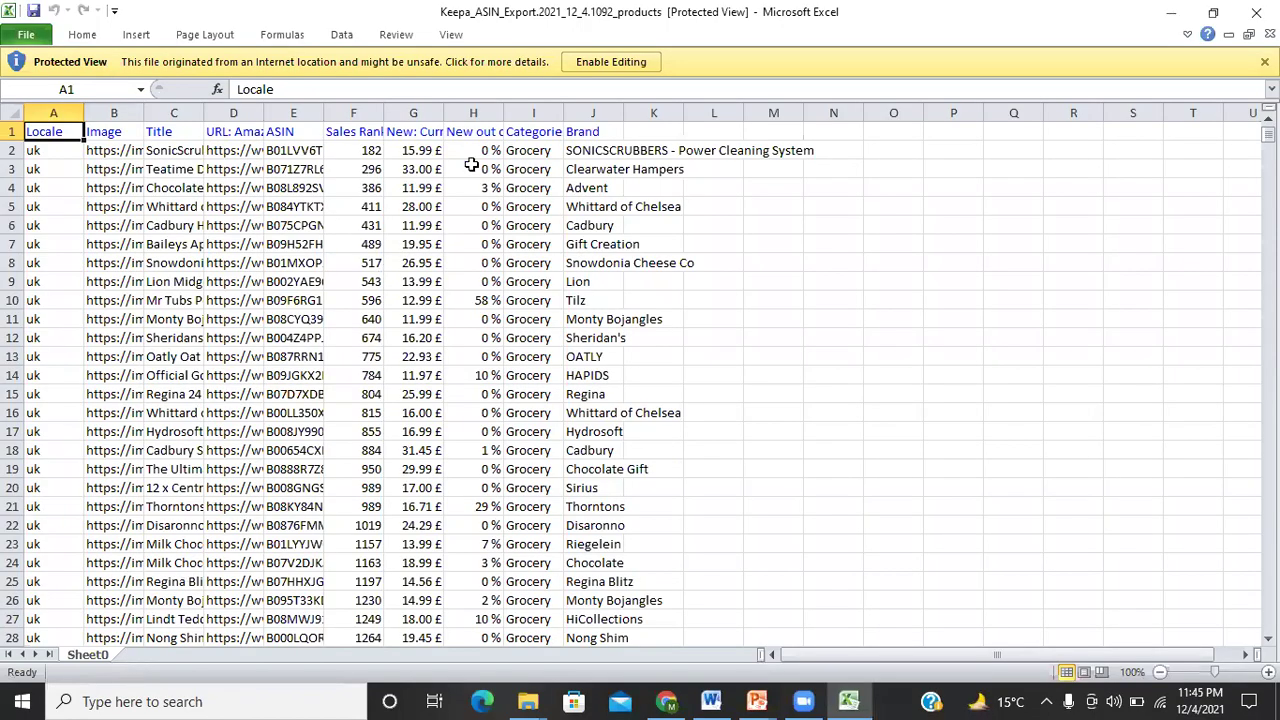
pyautogui.click(611, 62)
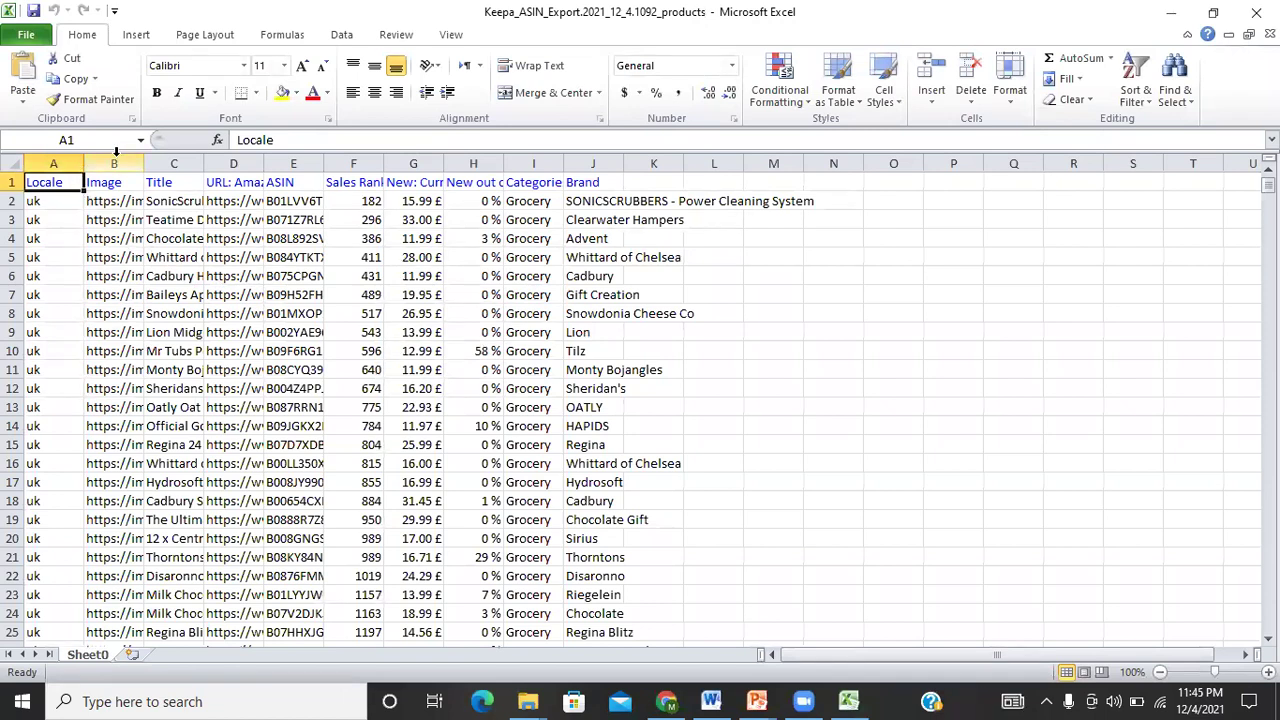
# Delete the Locale and Image columns and widen the Brand column so the full brand names fit
pyautogui.click(58, 163)
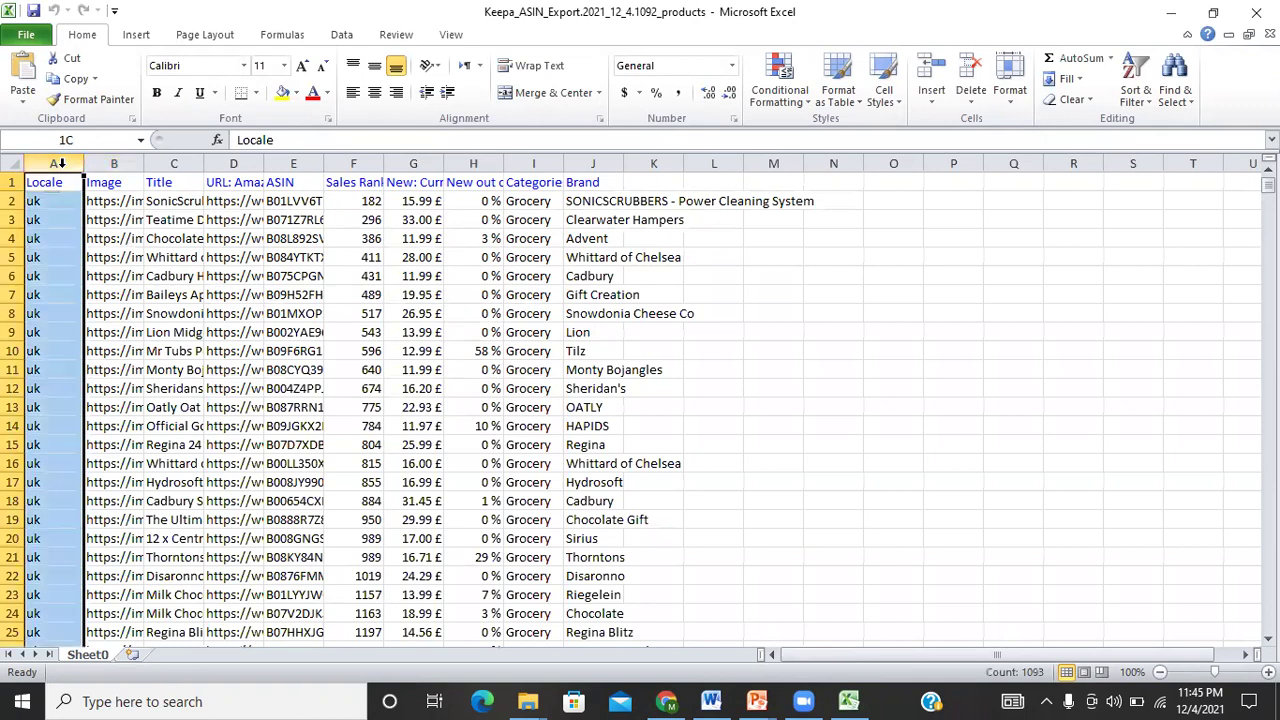
pyautogui.rightClick(60, 164)
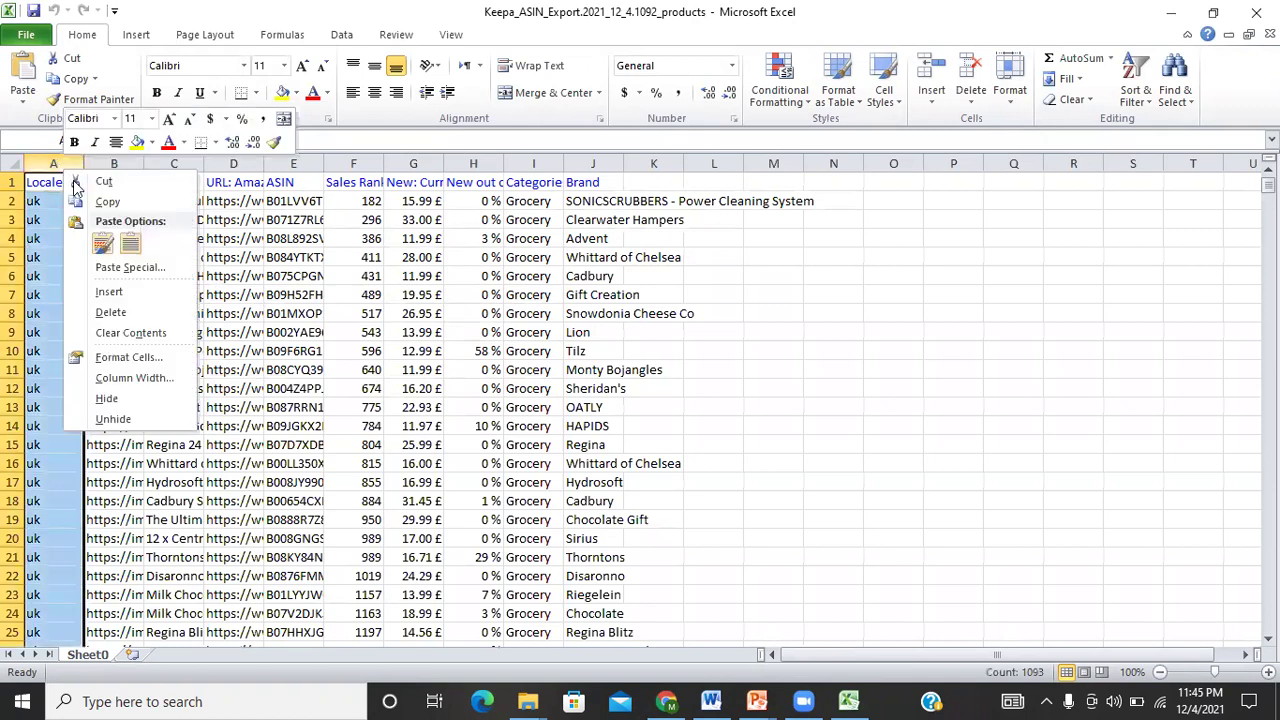
pyautogui.click(111, 313)
pyautogui.rightClick(60, 163)
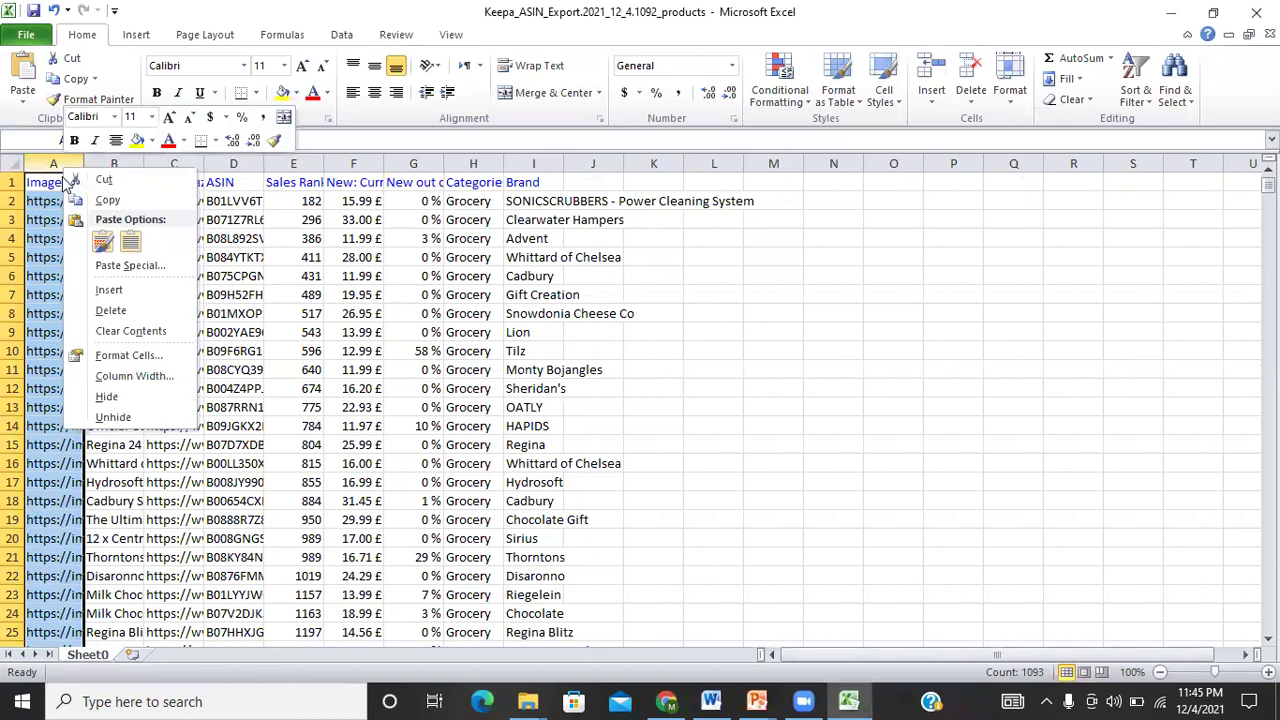
pyautogui.click(110, 310)
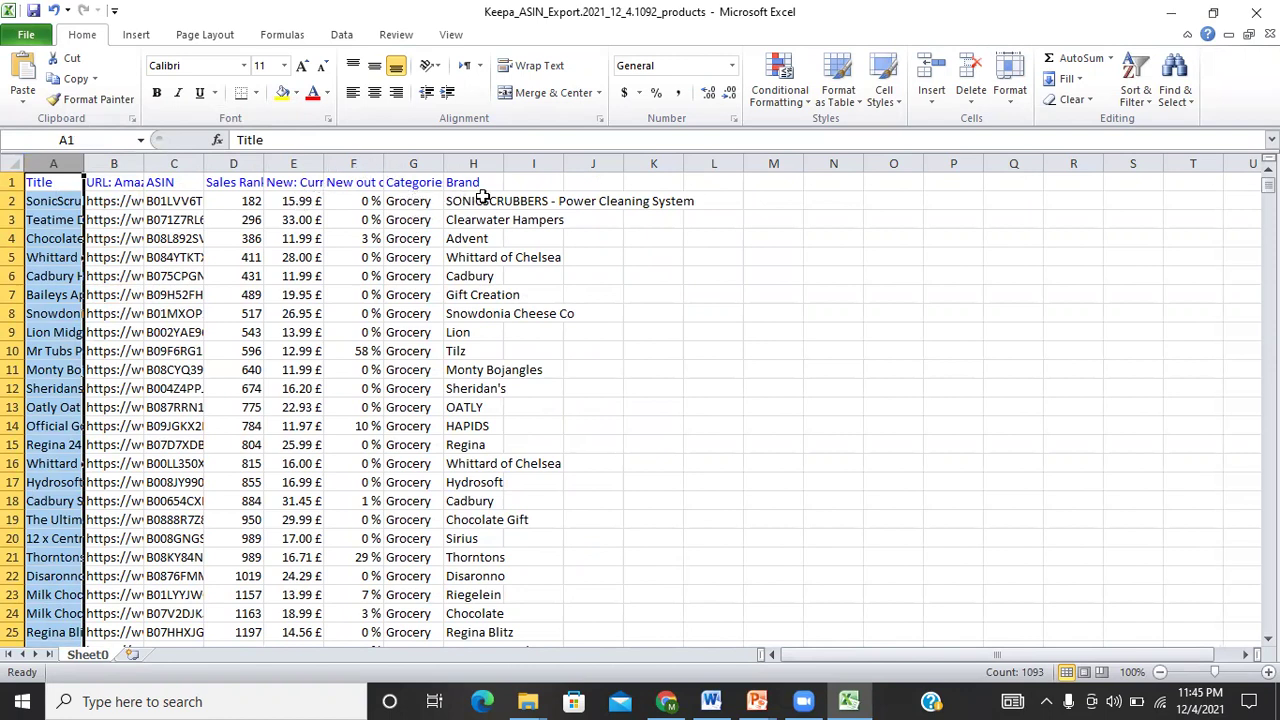
pyautogui.moveTo(505, 167); pyautogui.dragTo(701, 167)
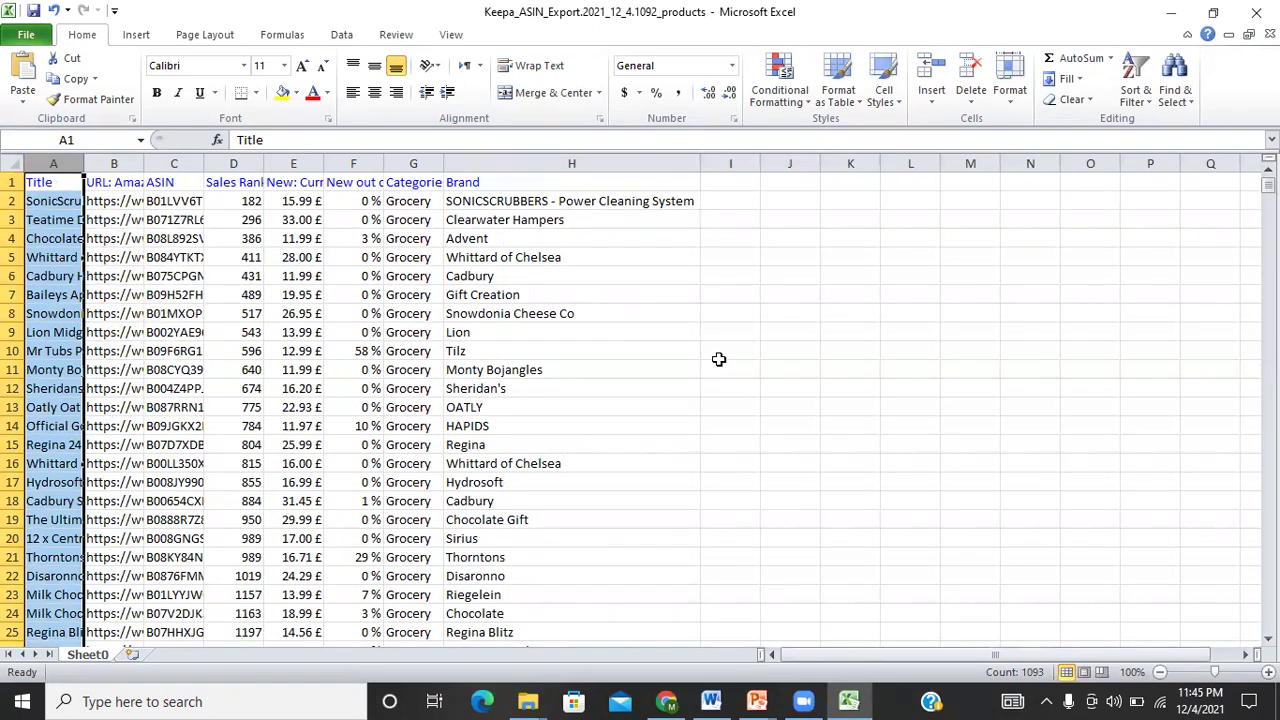
pyautogui.click(782, 353)
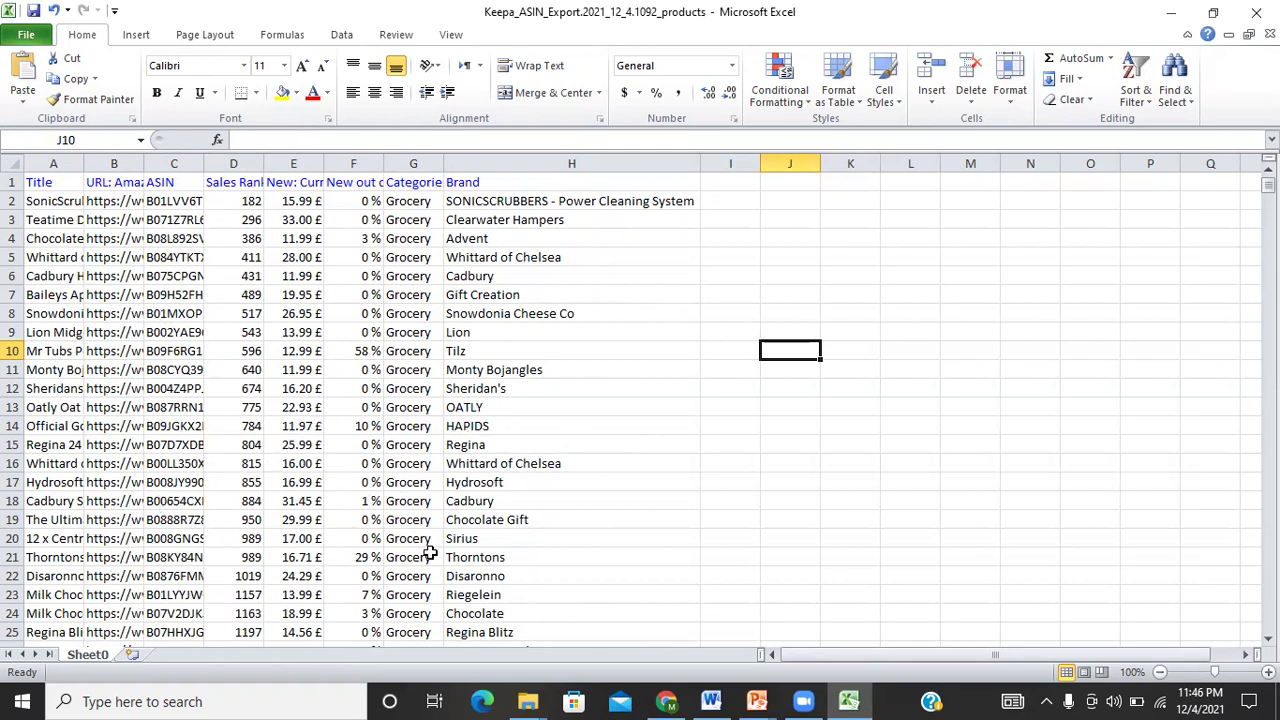
# Copy the ASIN of the Thorntons product in cell C21
pyautogui.click(172, 558)
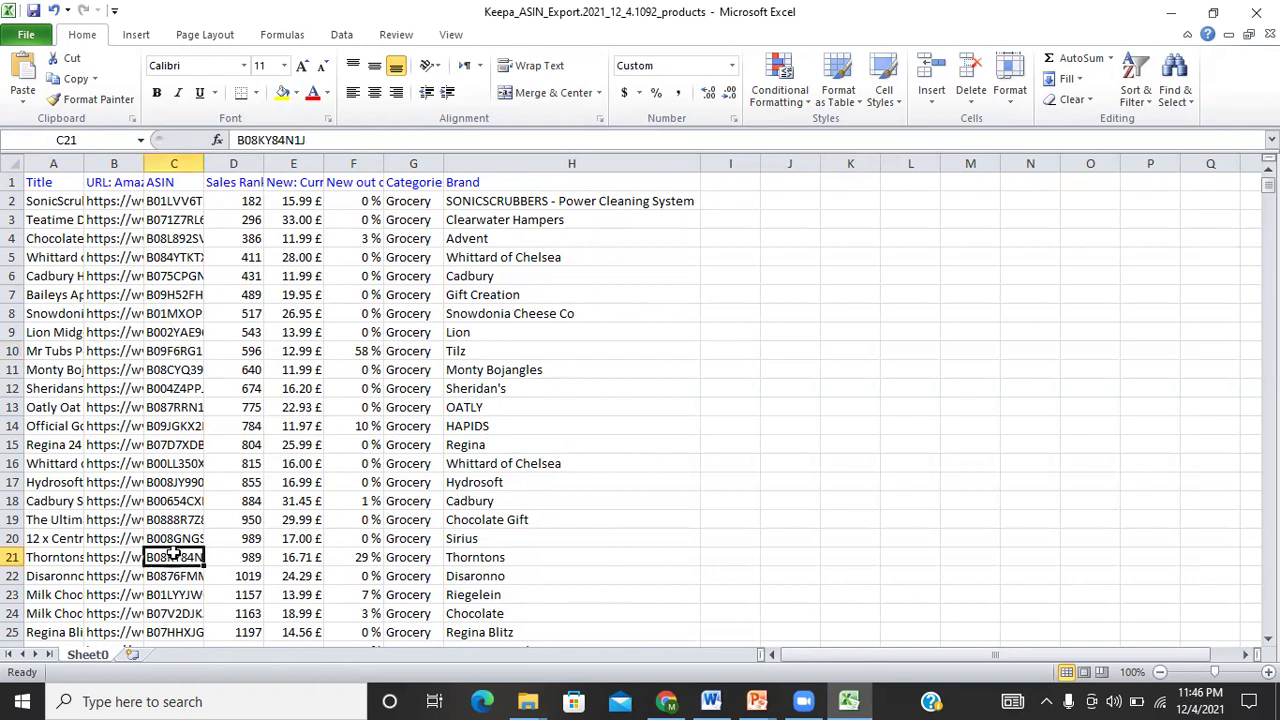
pyautogui.hotkey('ctrl', 'c')
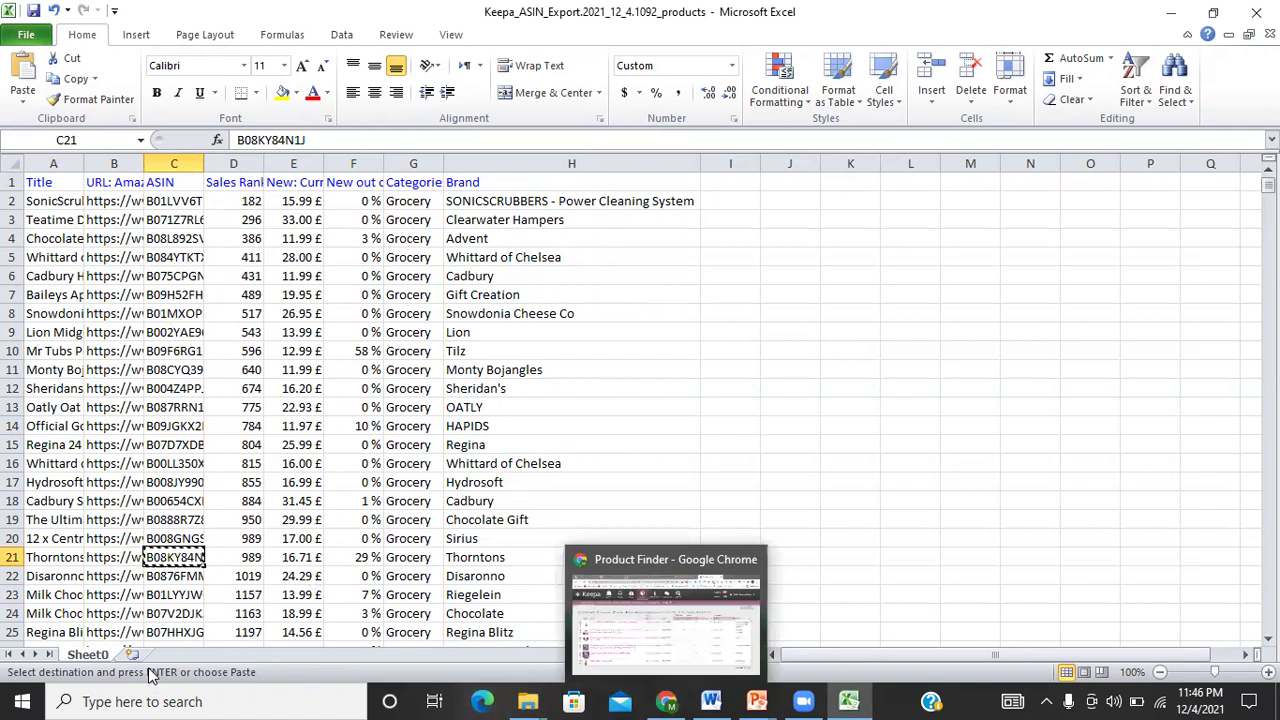
pyautogui.click(118, 563)
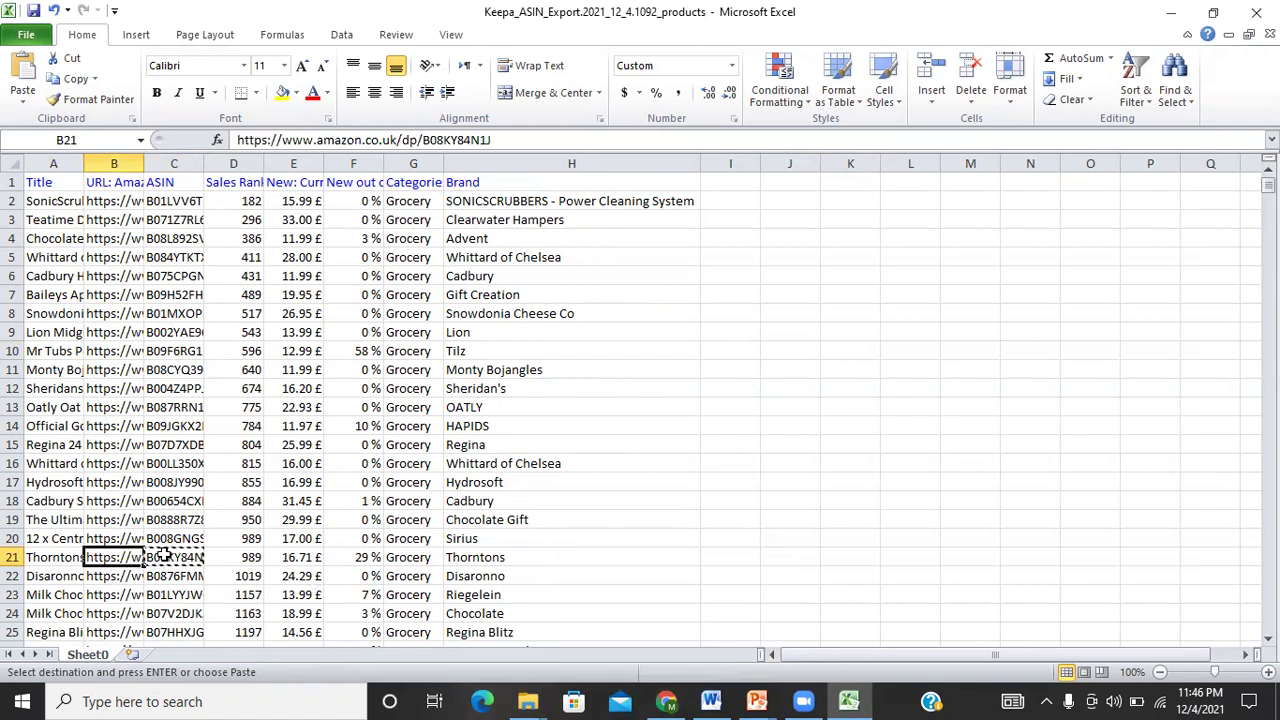
pyautogui.click(163, 557)
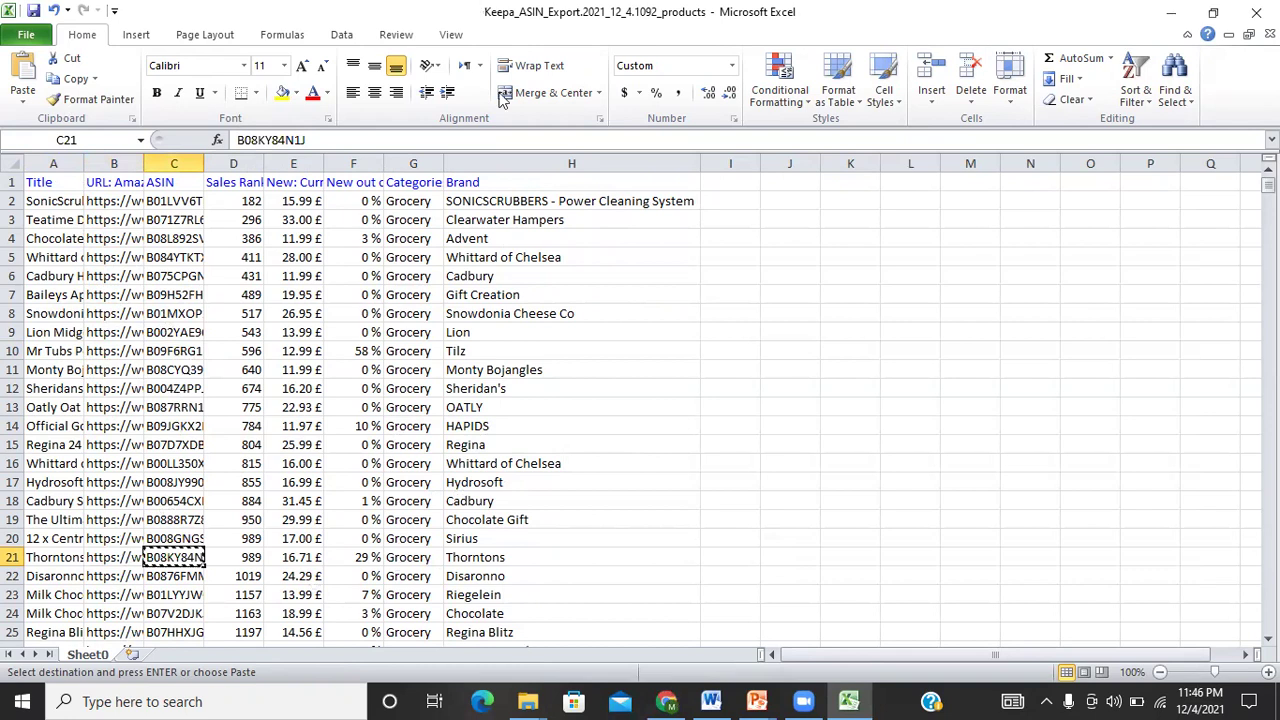
# Switch to Chrome, search Amazon UK for the copied ASIN B08KY84N1J and open the Thorntons Continental Chocolate Advent Calendar 298g listing
pyautogui.hotkey('alt', 'Tab')
pyautogui.doubleClick(537, 120)
pyautogui.hotkey('ctrl', 'v')
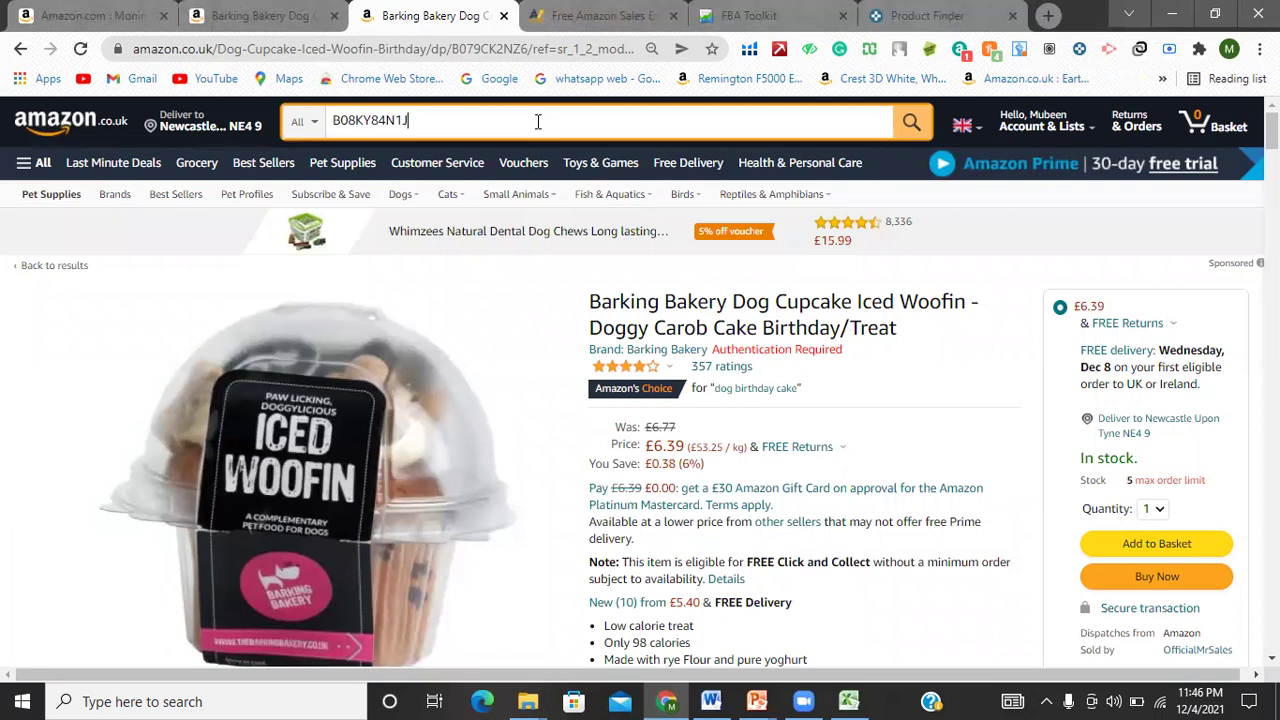
pyautogui.press('Return')
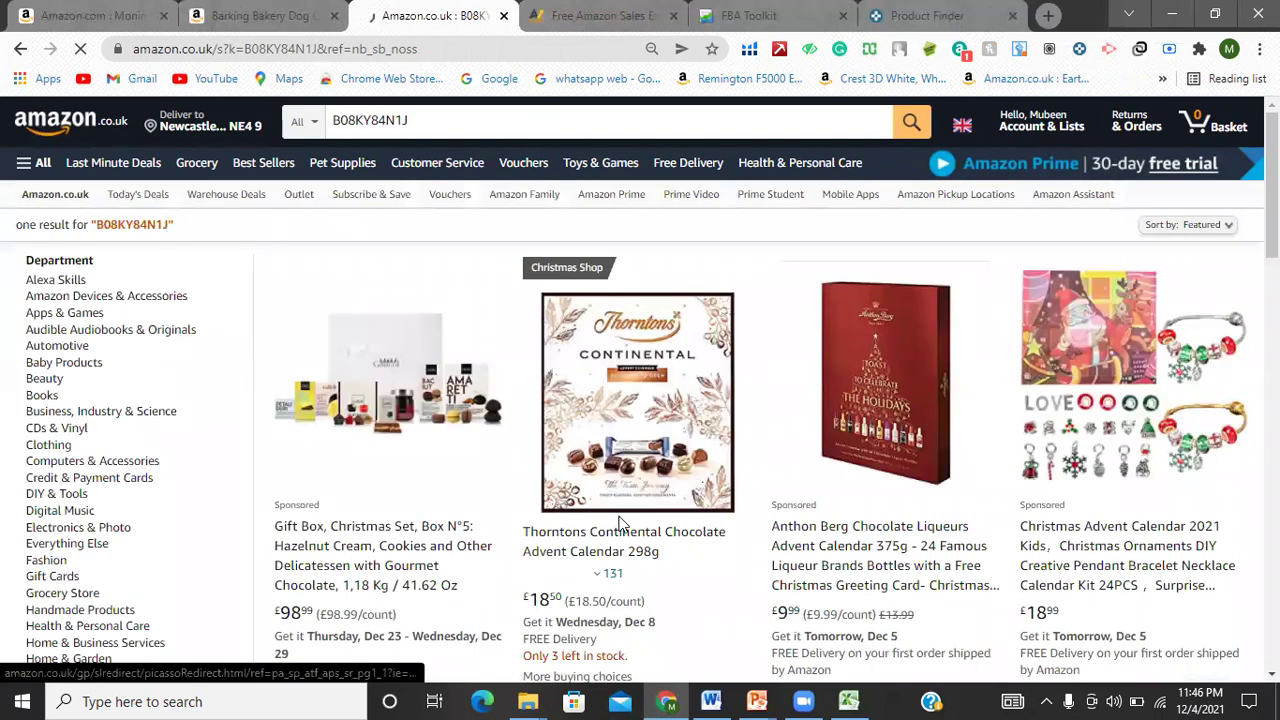
pyautogui.scroll(-1, 620, 520)
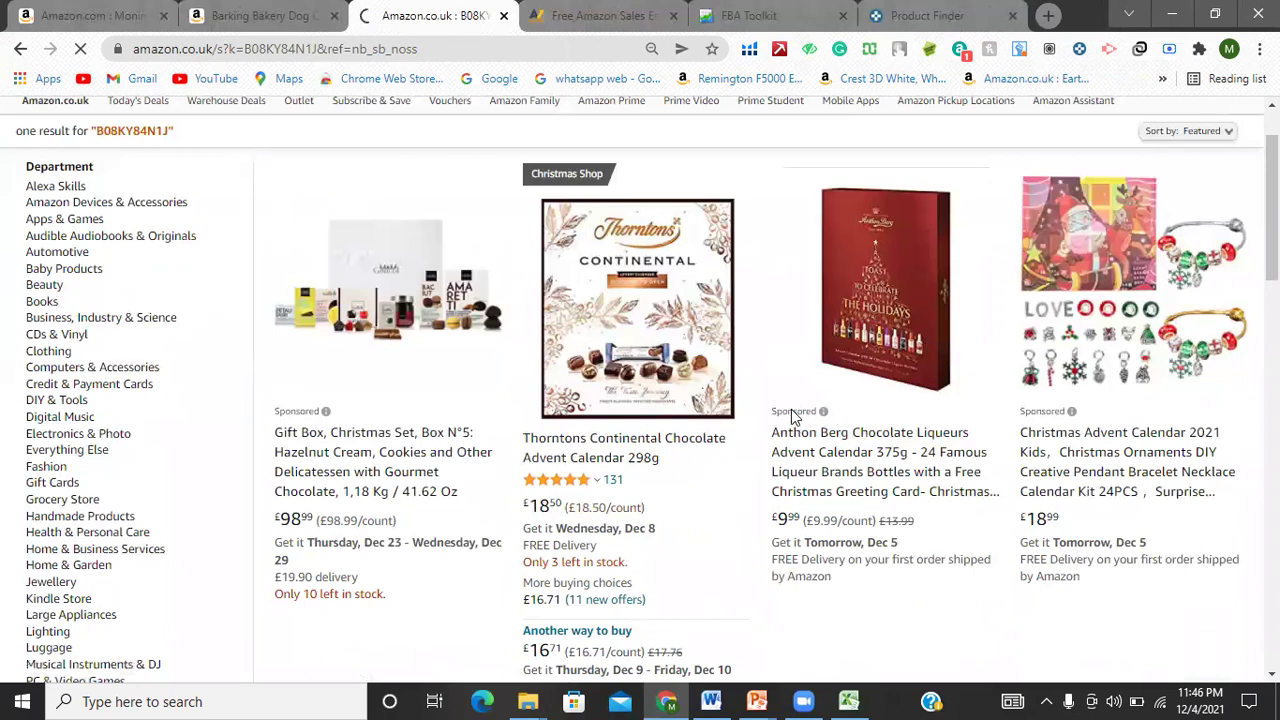
pyautogui.click(588, 454)
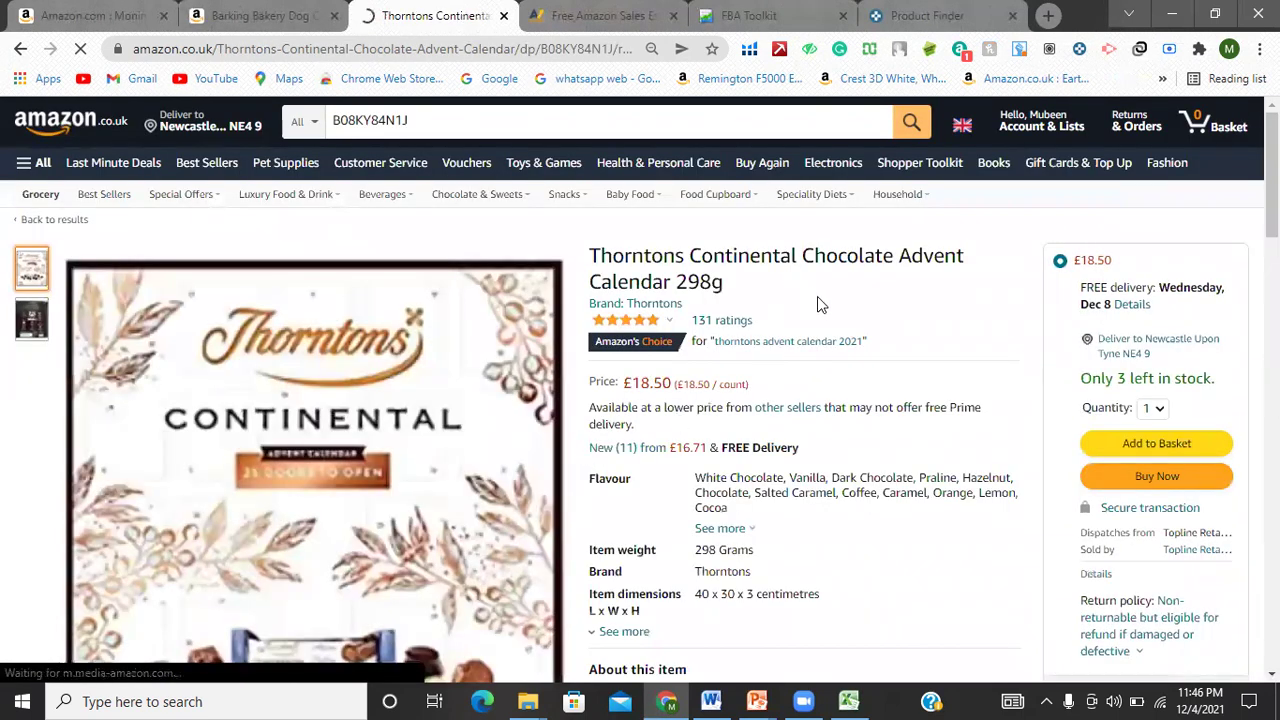
# Examine the listing's price, offers and seller details, and dismiss the pop-up explaining Amazon's Choice
pyautogui.scroll(-1, 822, 312)
pyautogui.scroll(-3, 826, 327)
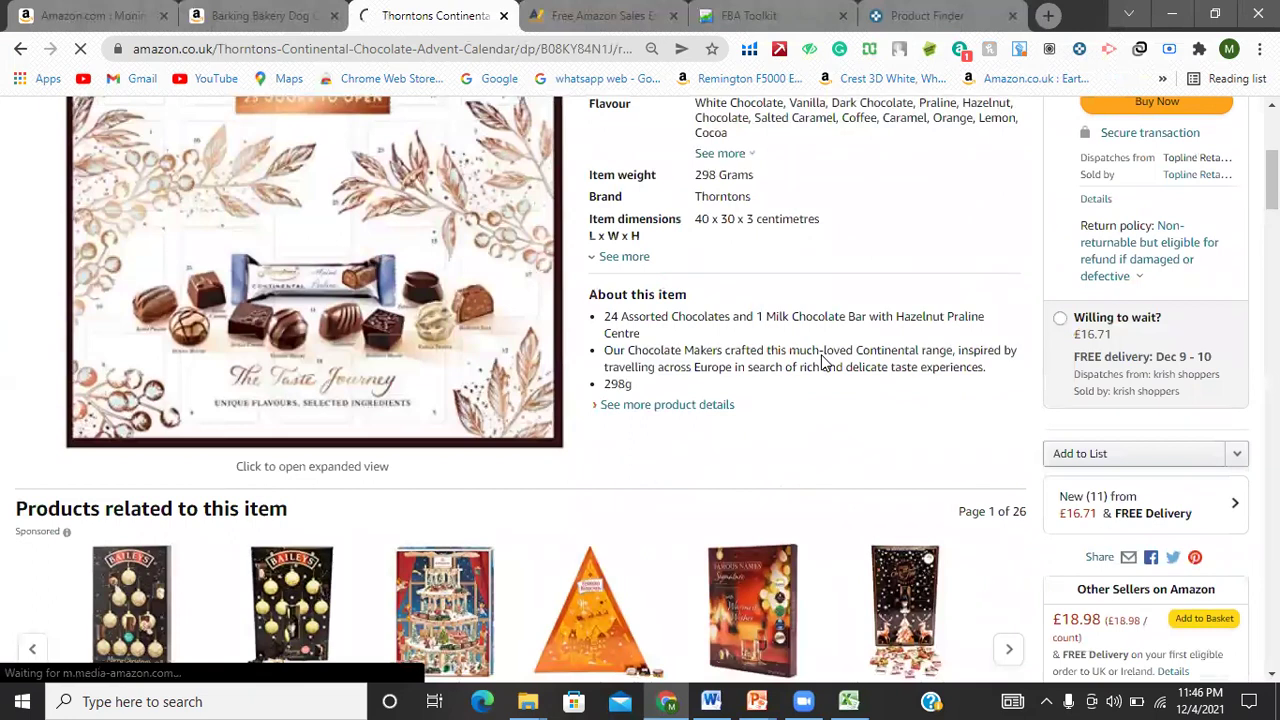
pyautogui.scroll(4, 822, 362)
pyautogui.scroll(-1, 822, 362)
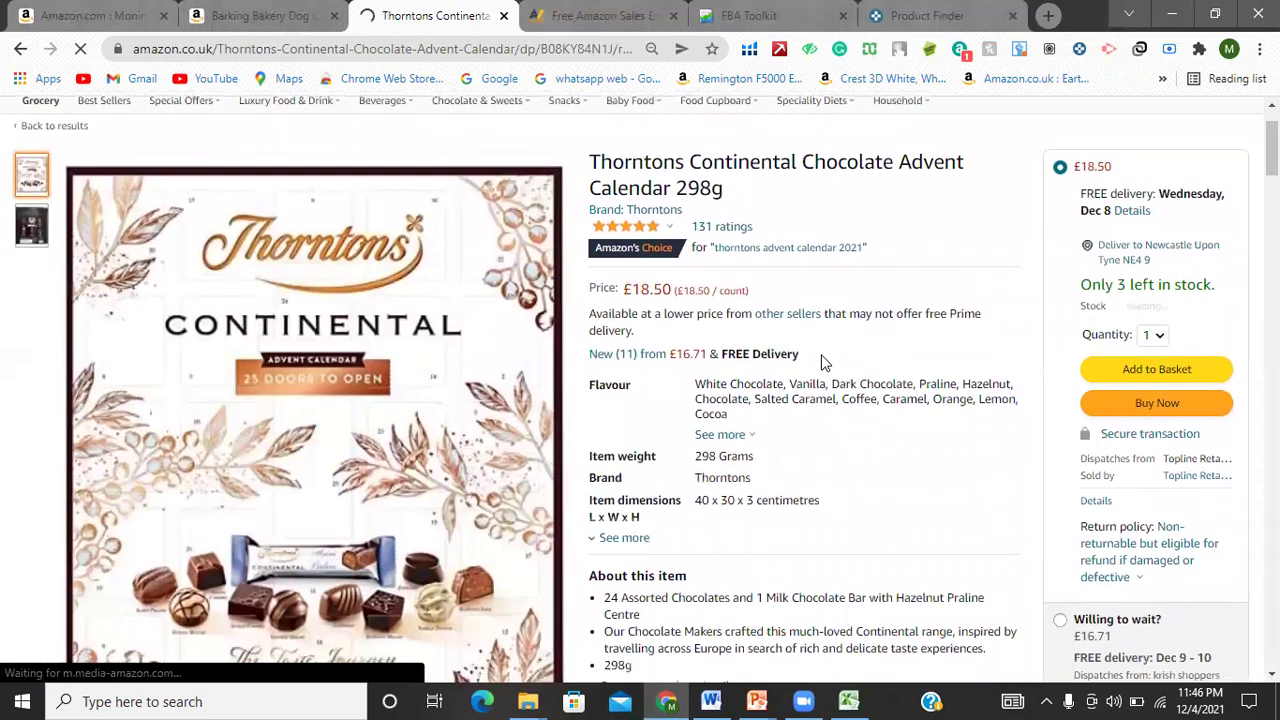
pyautogui.scroll(-1, 843, 354)
pyautogui.scroll(2, 843, 350)
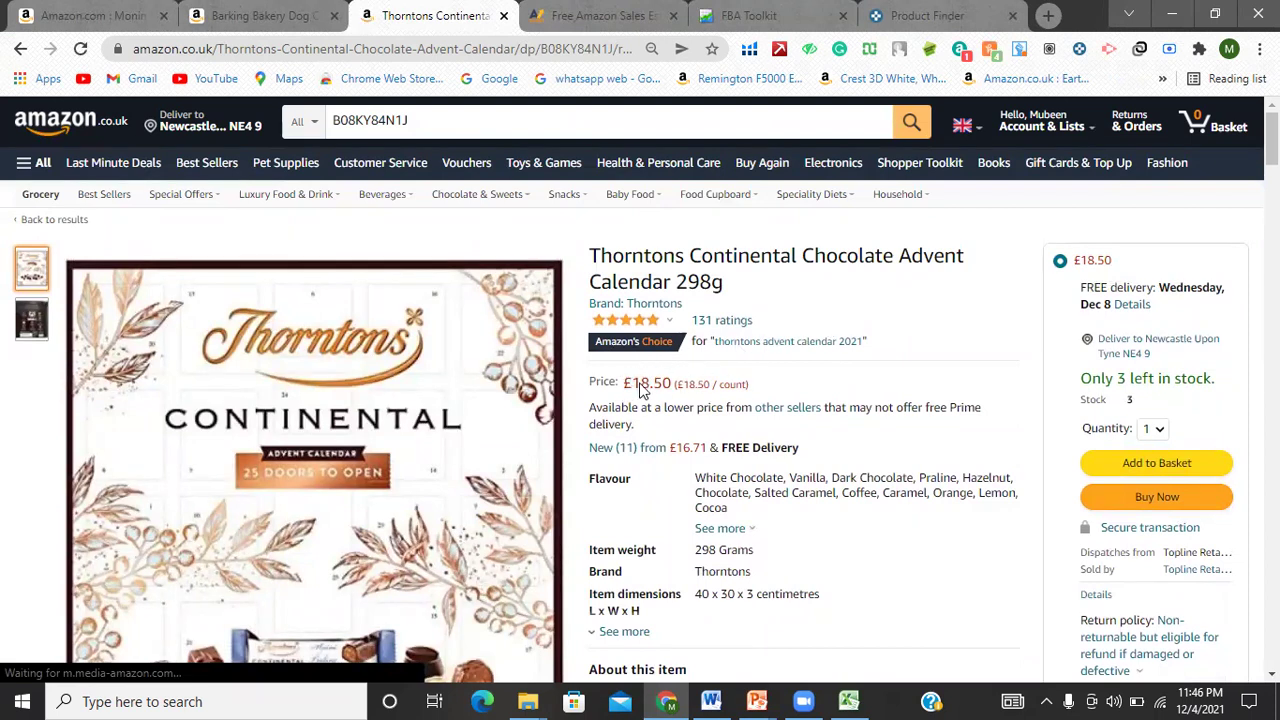
pyautogui.moveTo(637, 340)
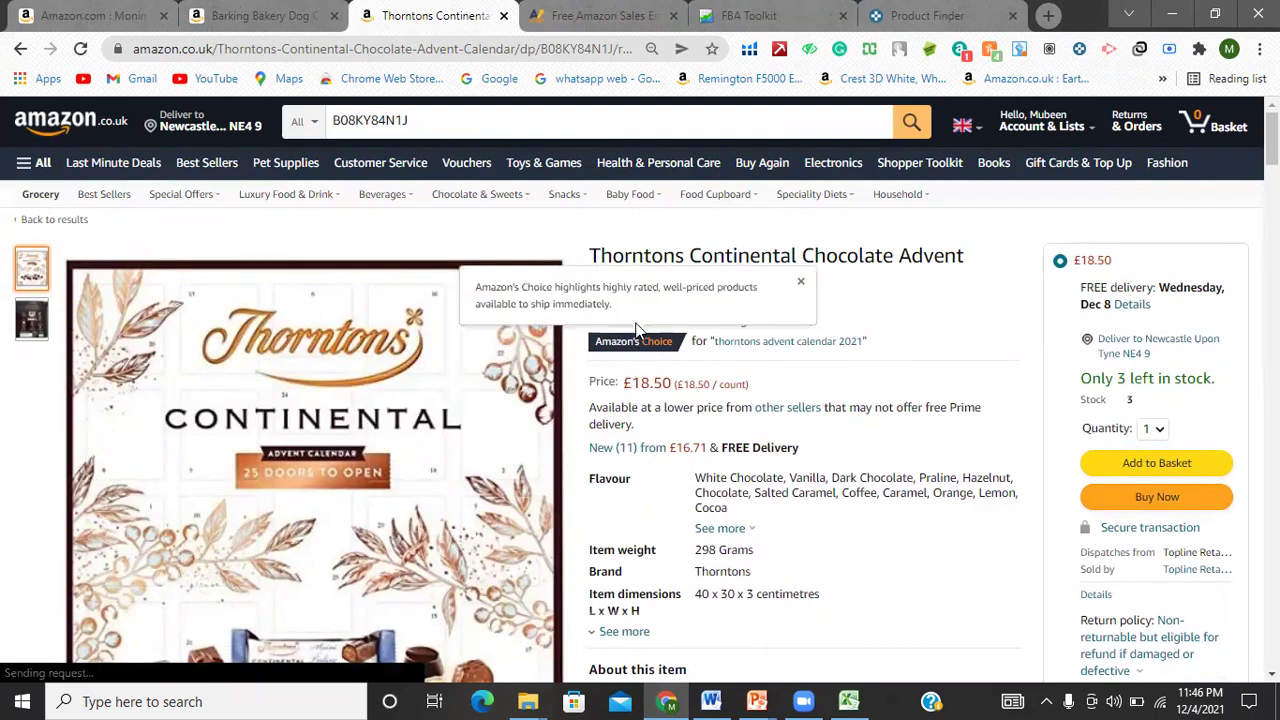
pyautogui.click(800, 287)
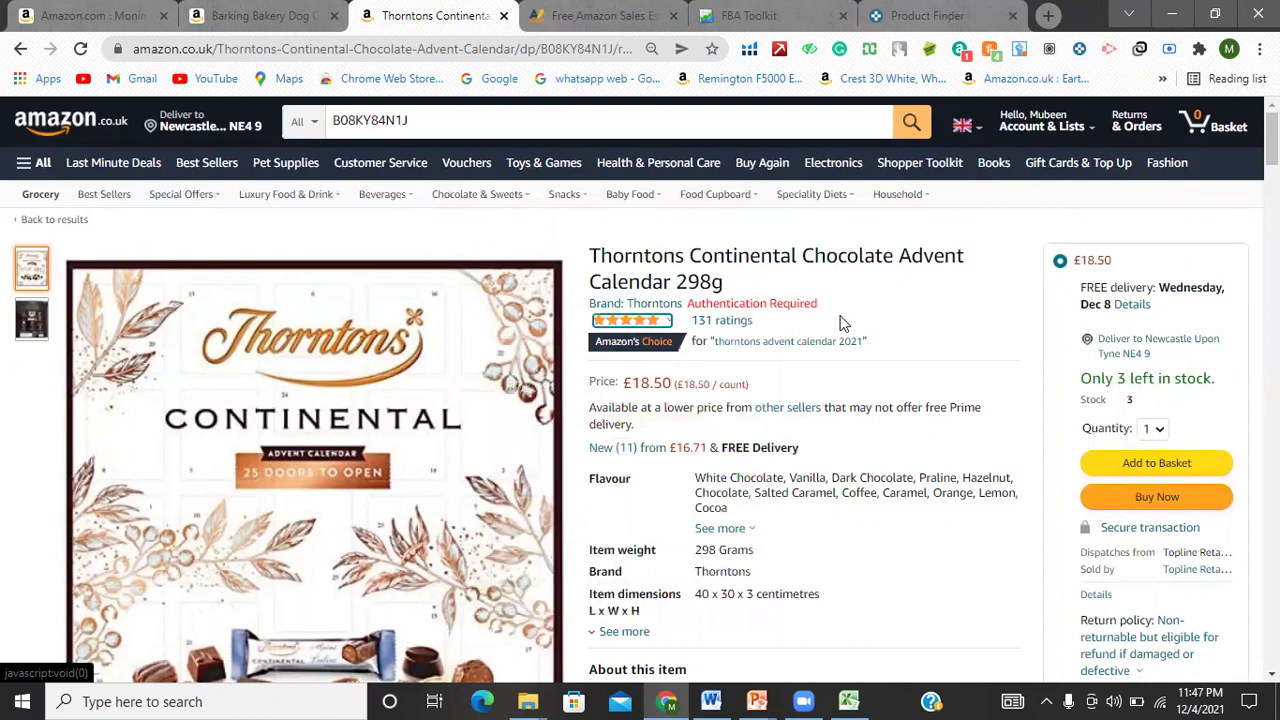
# Examine the Keepa price history and sales rank charts on the advent calendar listing
pyautogui.scroll(-1, 843, 323)
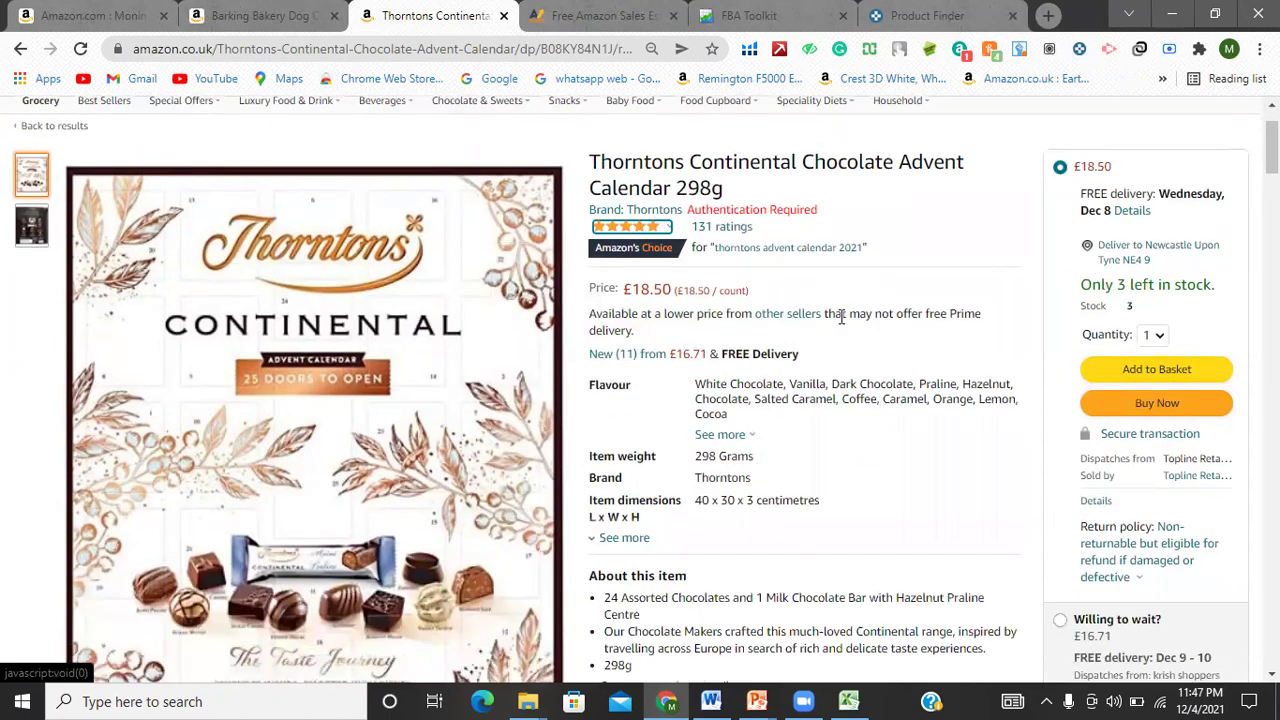
pyautogui.scroll(-2, 841, 316)
pyautogui.scroll(-15, 840, 323)
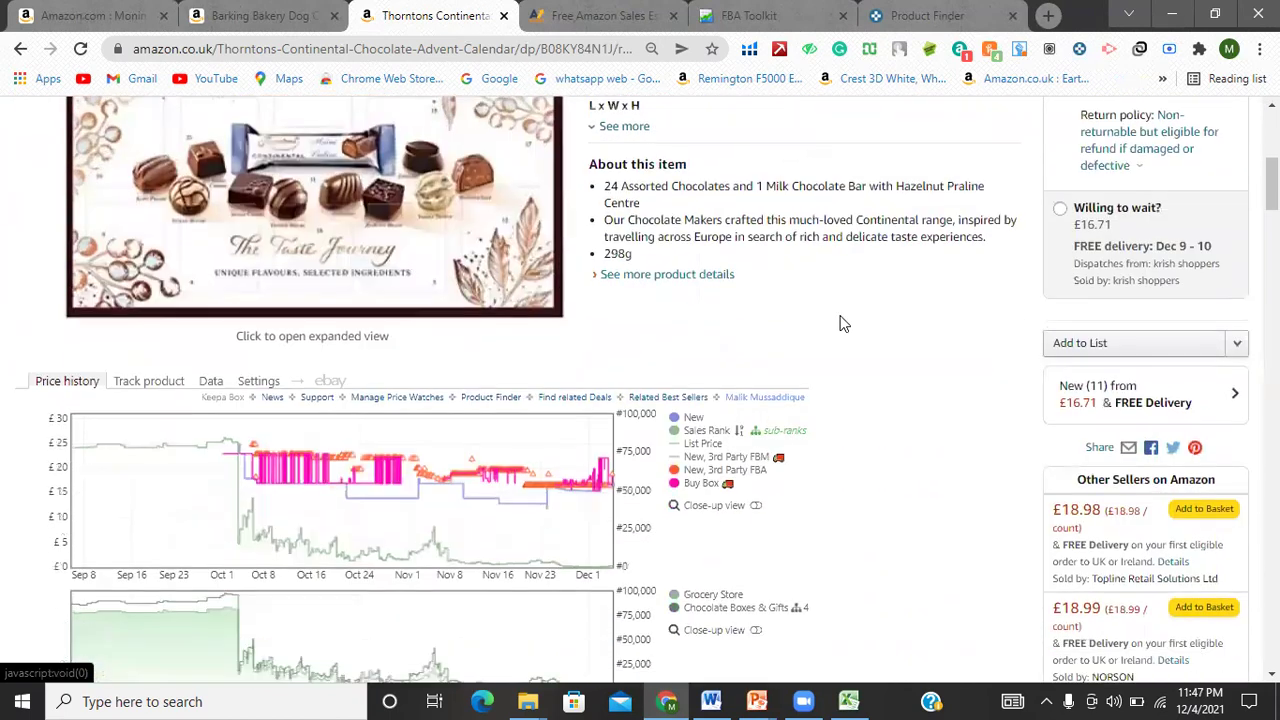
pyautogui.scroll(-4, 840, 323)
pyautogui.scroll(9, 846, 320)
pyautogui.scroll(7, 864, 398)
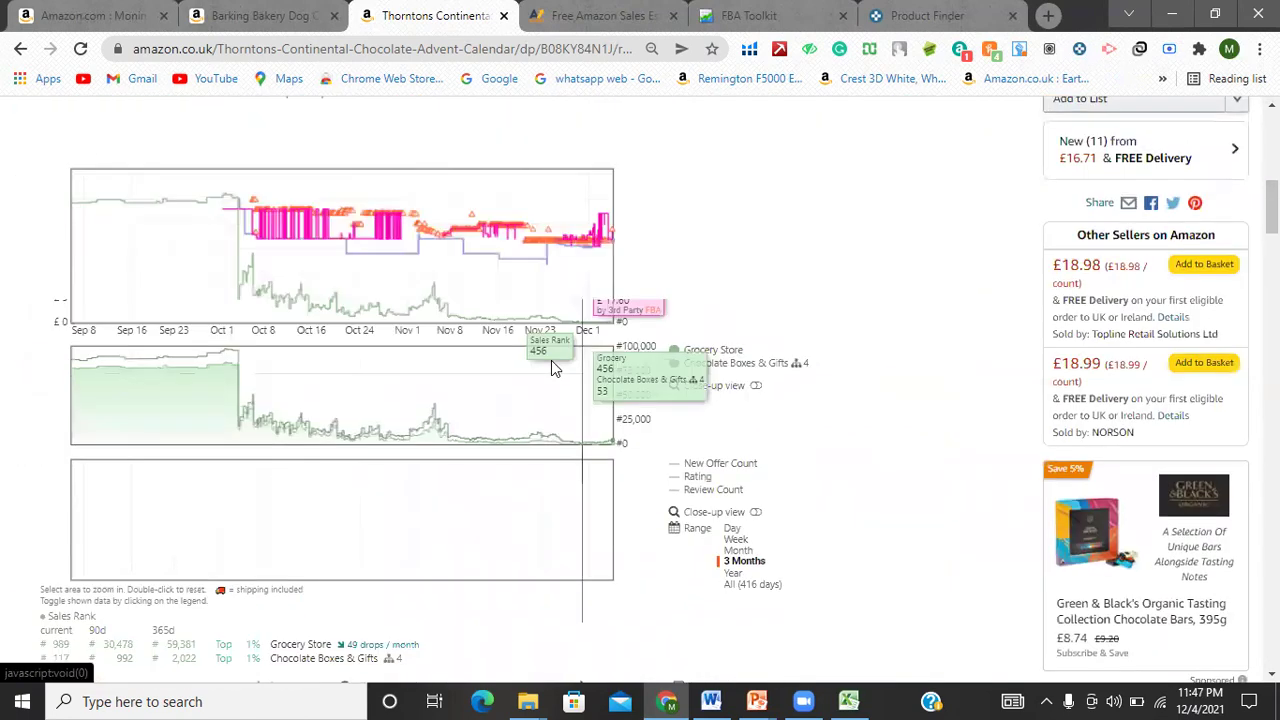
pyautogui.scroll(-2, 463, 420)
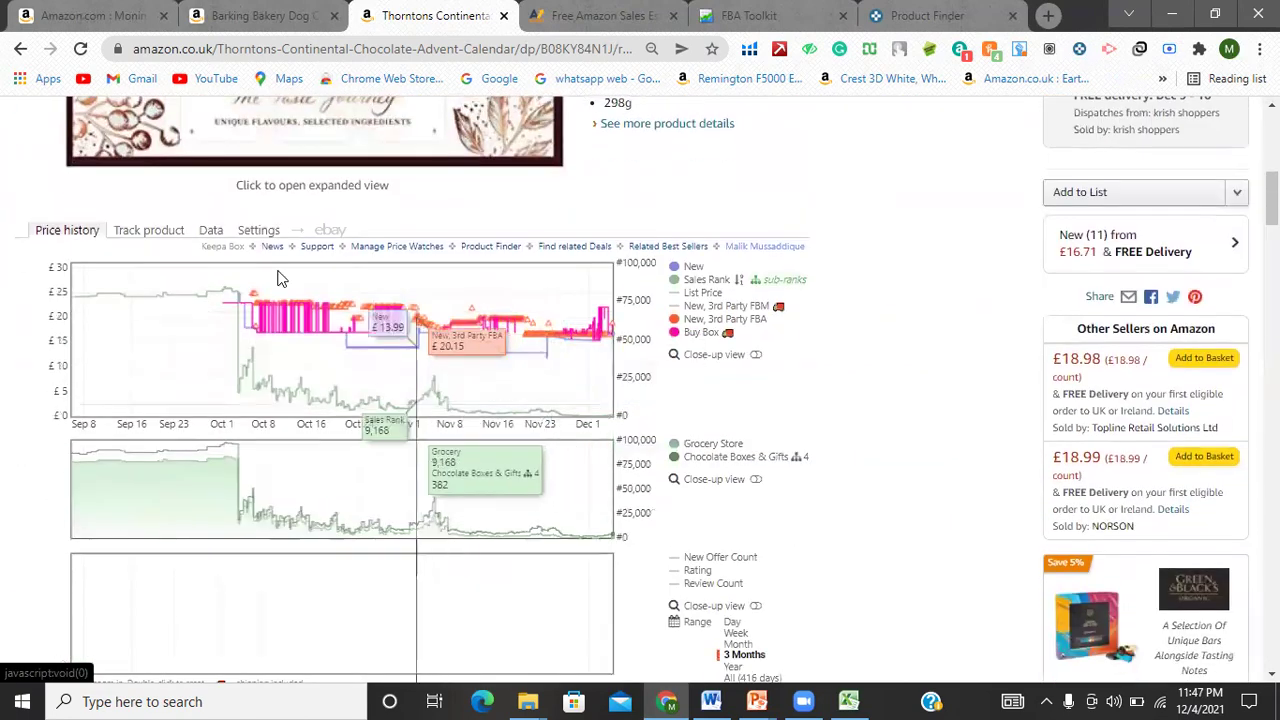
# View Keepa's product details data for the advent calendar and return to the price history chart
pyautogui.click(209, 232)
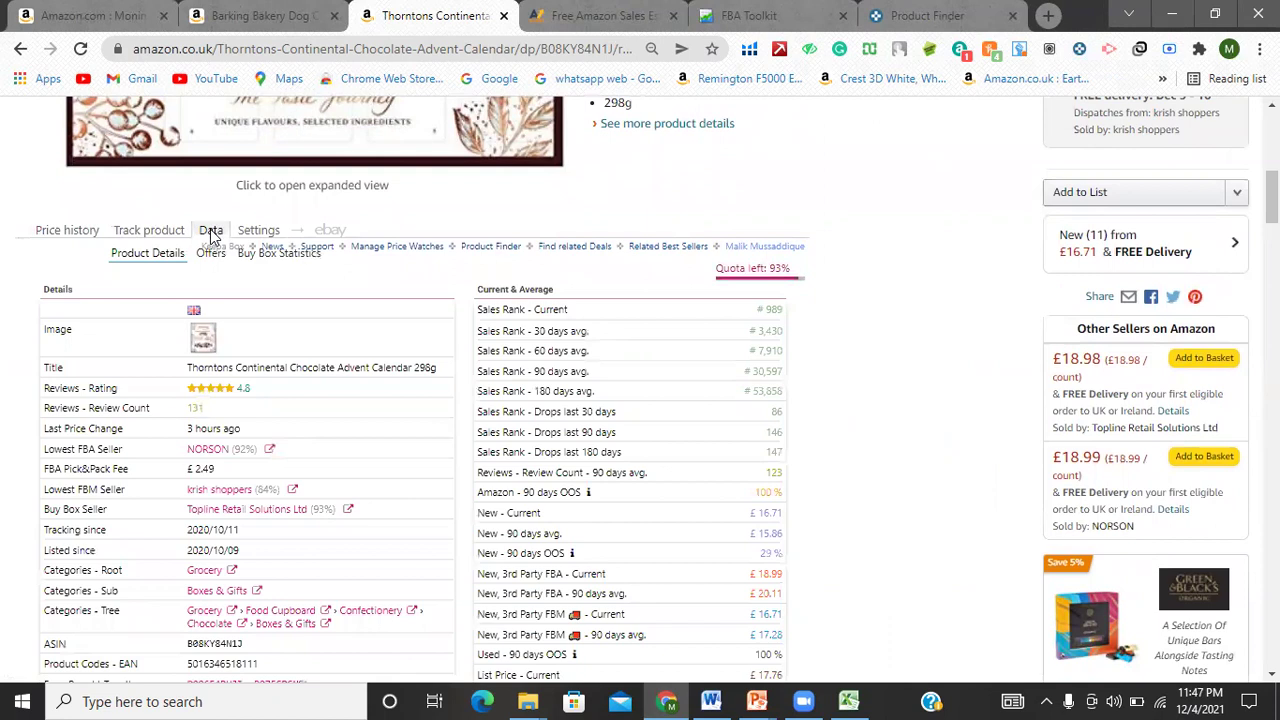
pyautogui.scroll(3, 58, 481)
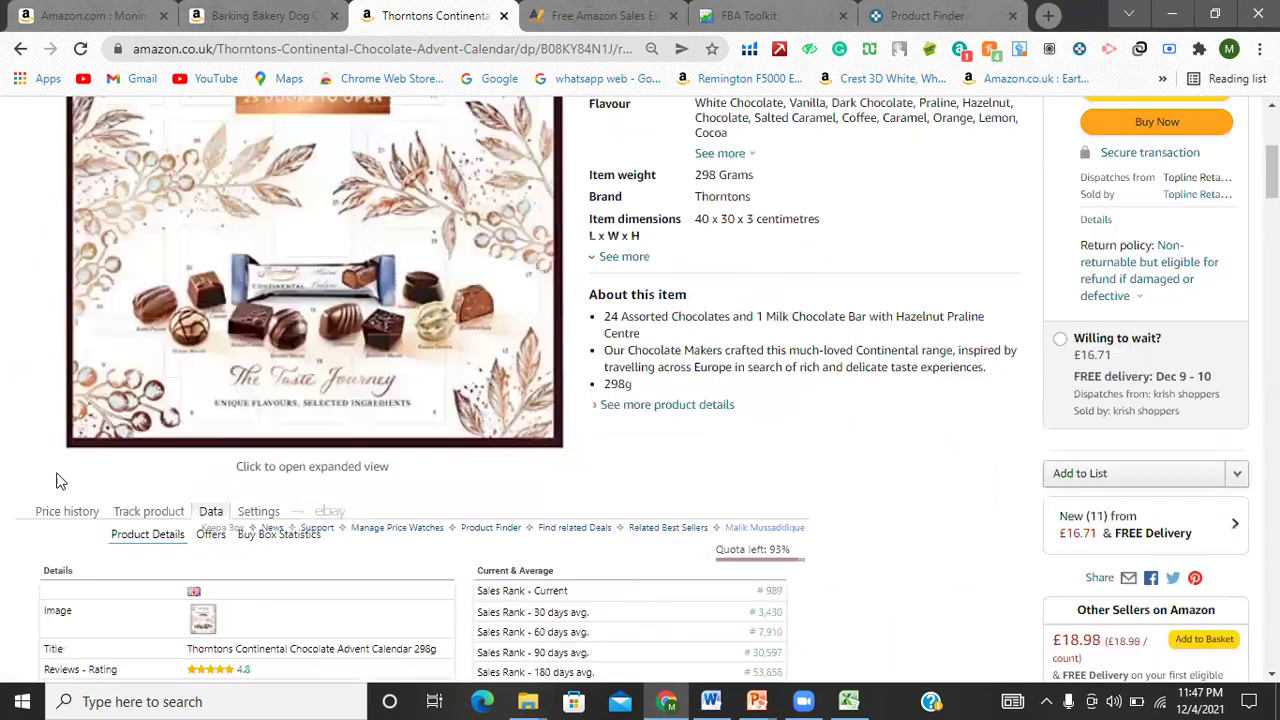
pyautogui.click(60, 512)
pyautogui.scroll(-3, 754, 457)
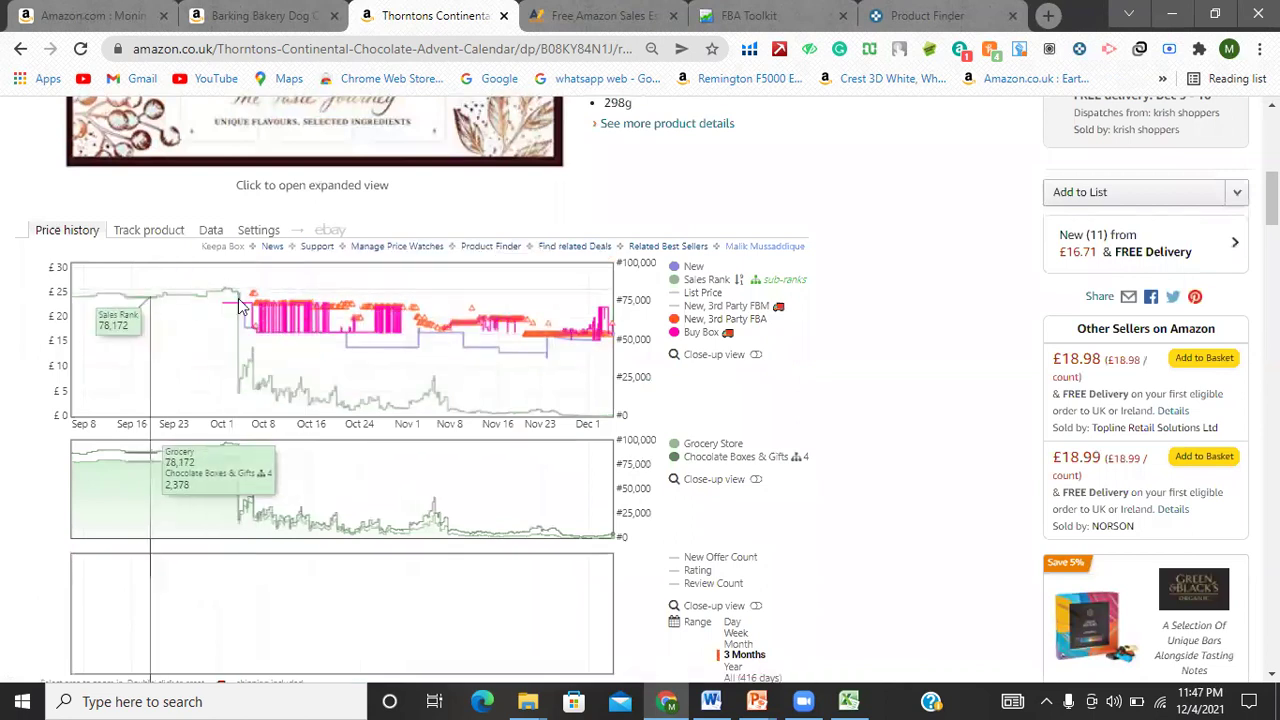
# Hide the New, New 3rd Party FBA and Buy Box curves, and compare the sales rank over the Year and 3 Months ranges
pyautogui.click(690, 266)
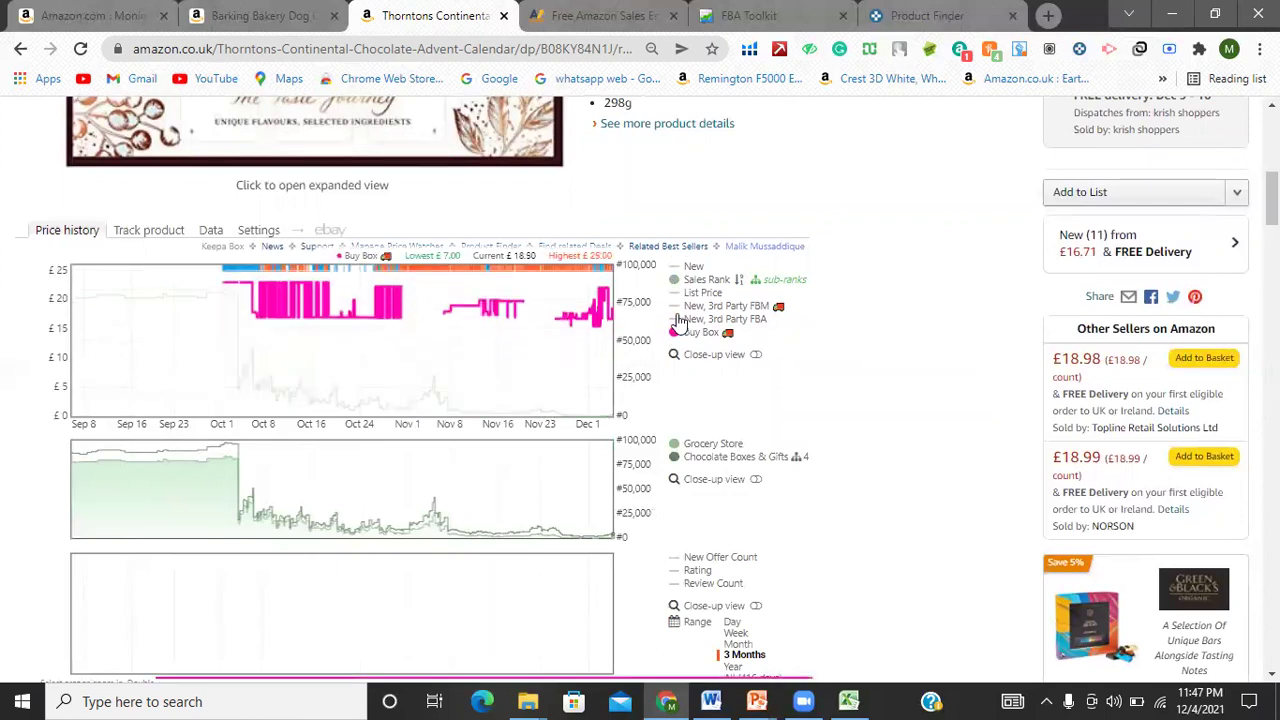
pyautogui.click(700, 332)
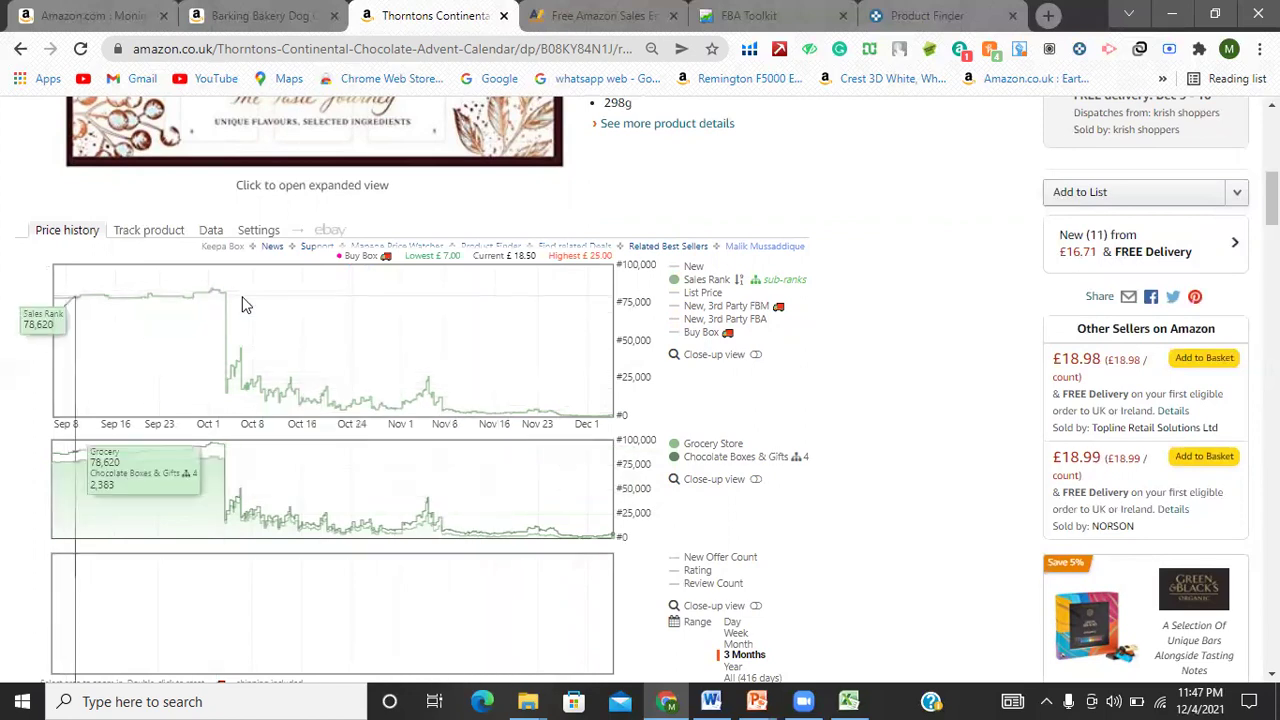
pyautogui.scroll(-1, 693, 541)
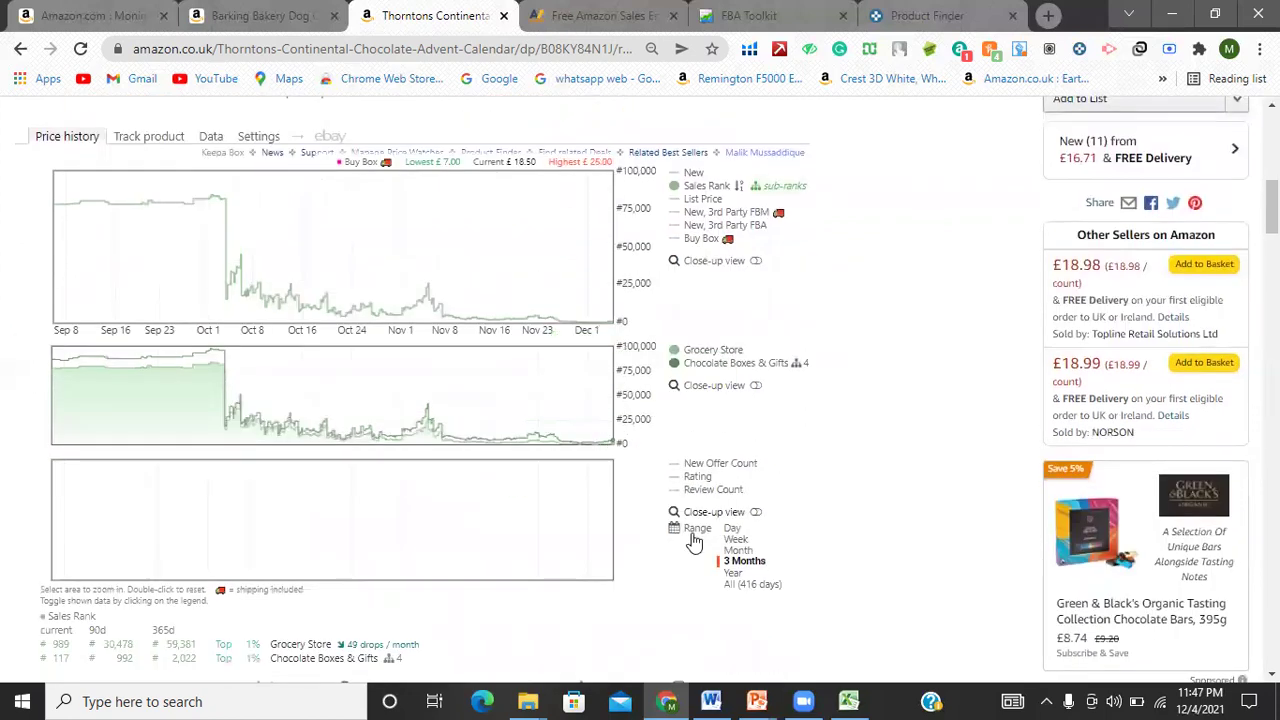
pyautogui.click(734, 573)
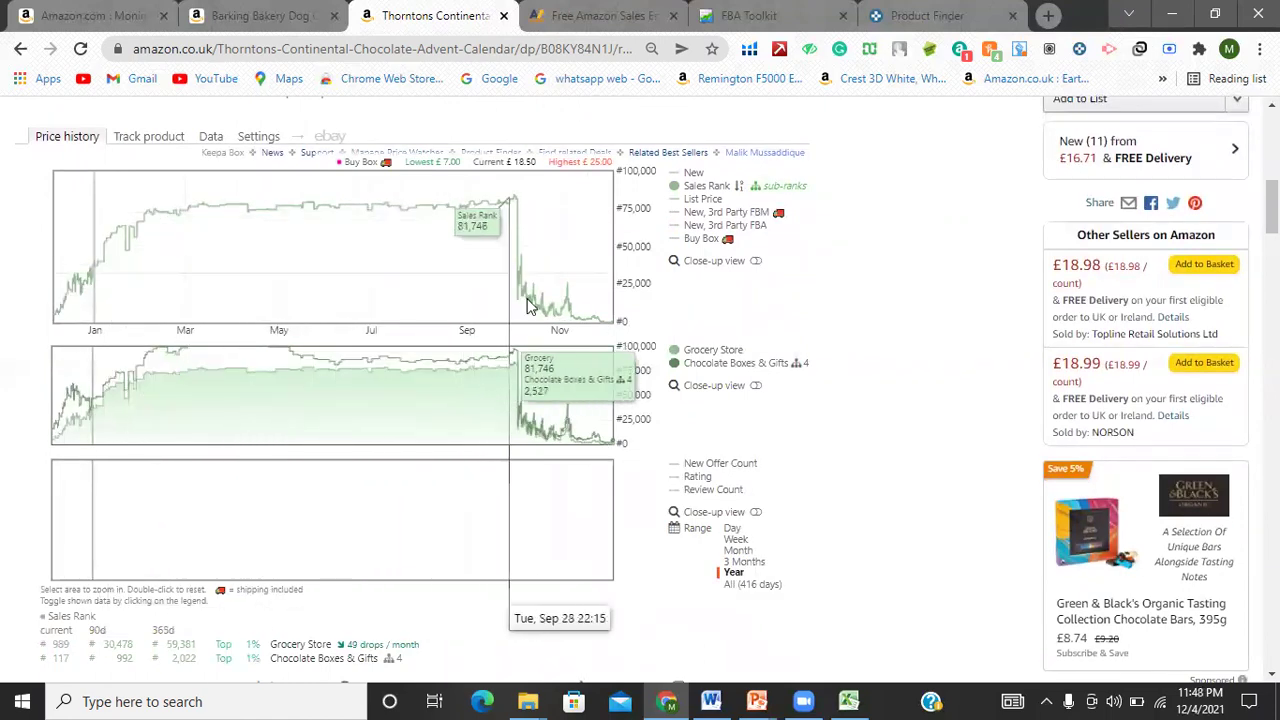
pyautogui.click(750, 563)
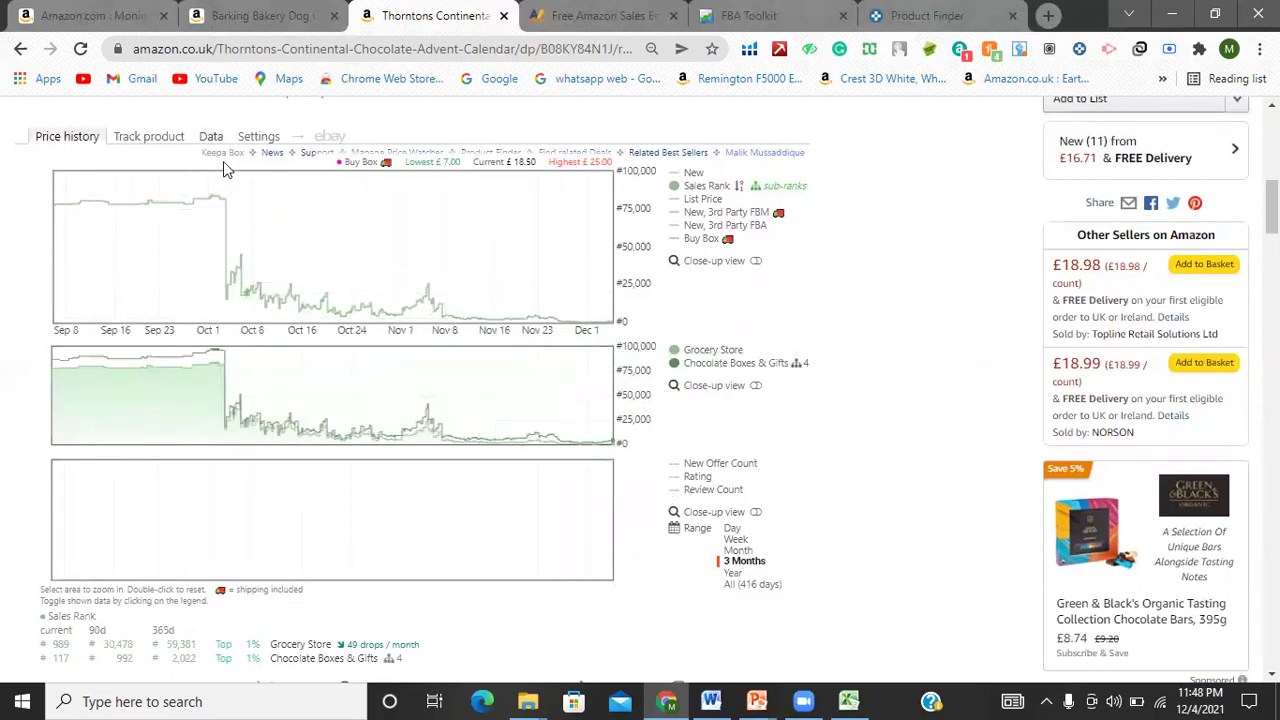
pyautogui.scroll(1, 270, 240)
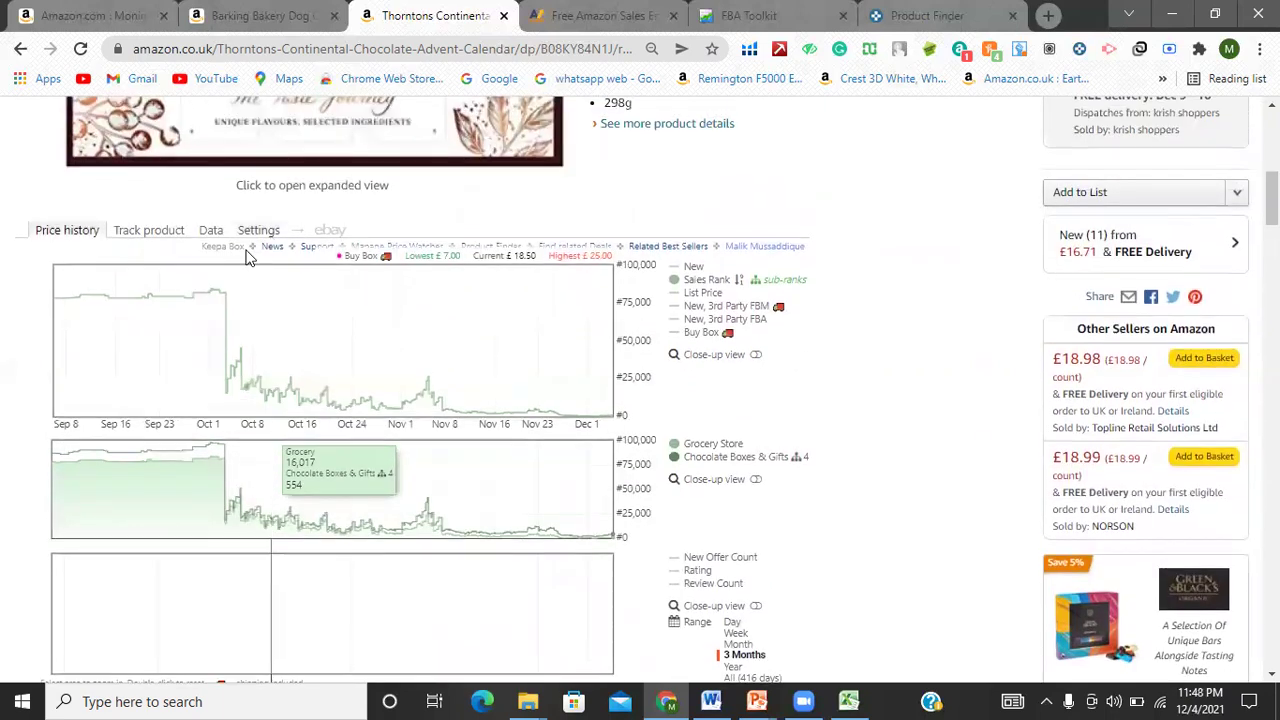
# Review Keepa's product details for the advent calendar, including sales rank averages, offer counts and Buy Box figures
pyautogui.click(210, 231)
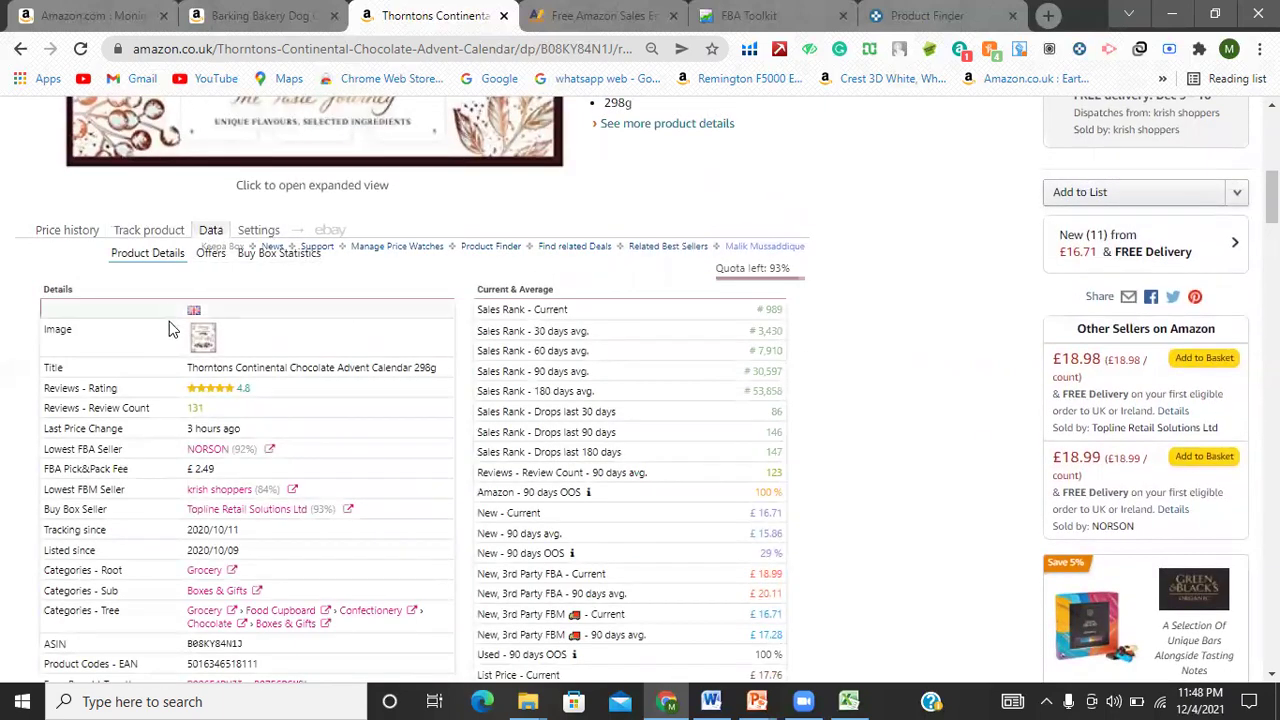
pyautogui.scroll(-4, 169, 321)
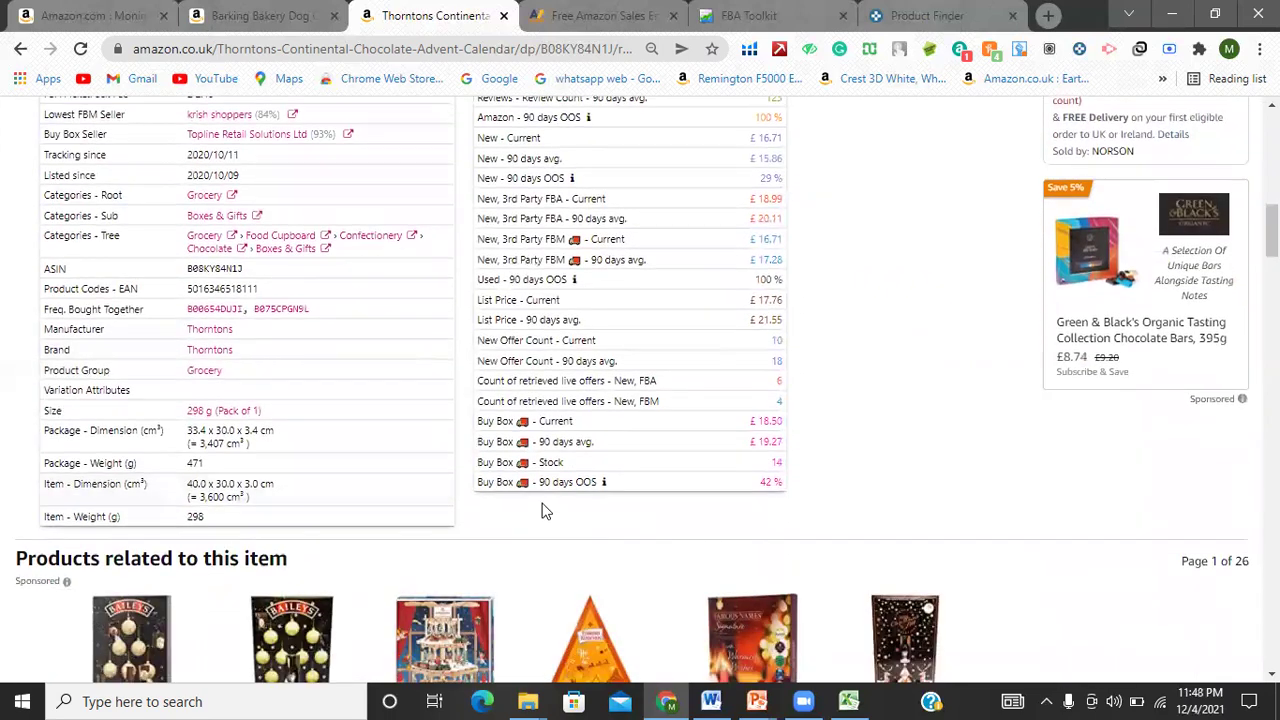
pyautogui.scroll(3, 545, 511)
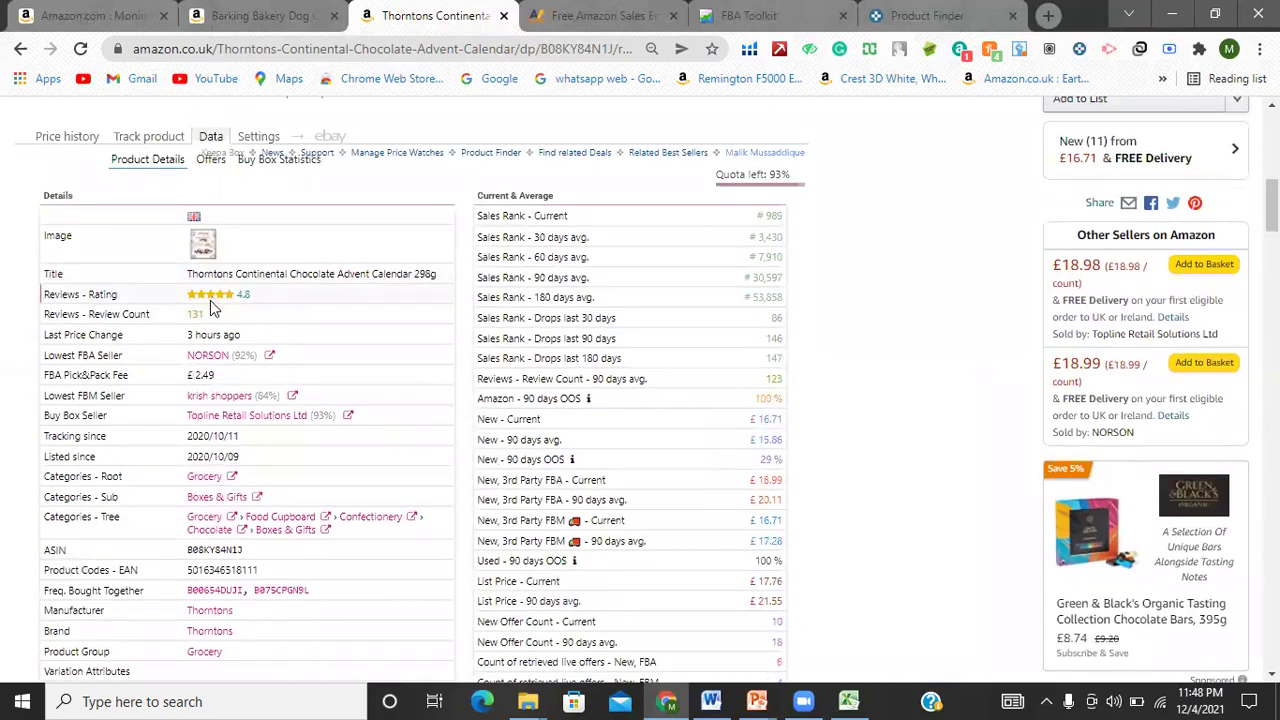
# Check the FBA Pick&Pack Fee, ASIN, package dimensions and Amazon 90-day out-of-stock figure in Keepa's product details
pyautogui.click(210, 380)
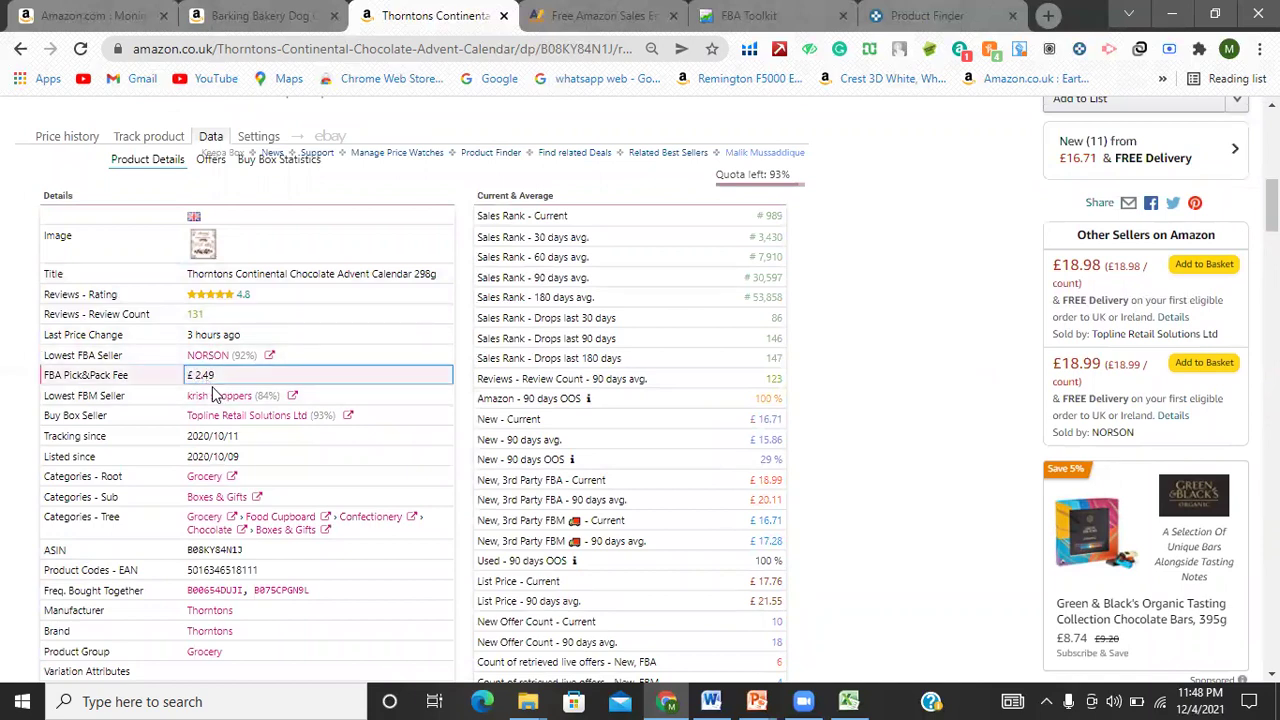
pyautogui.scroll(-2, 212, 393)
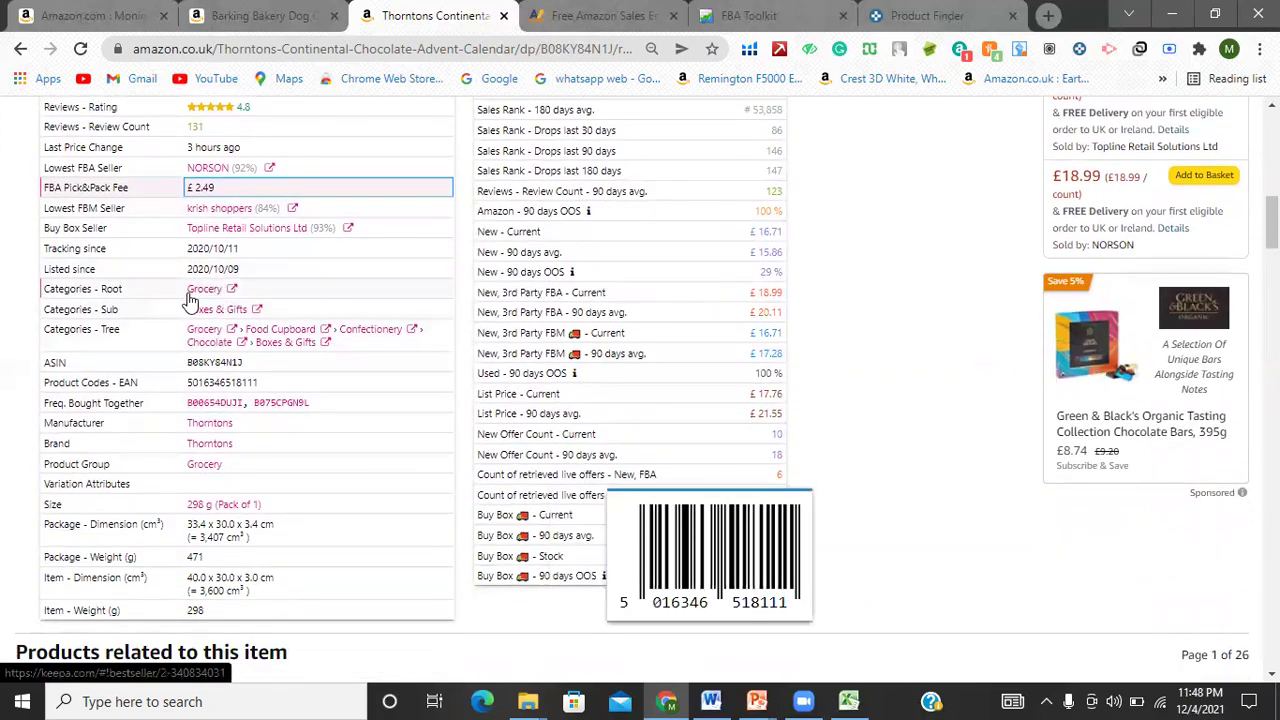
pyautogui.click(200, 362)
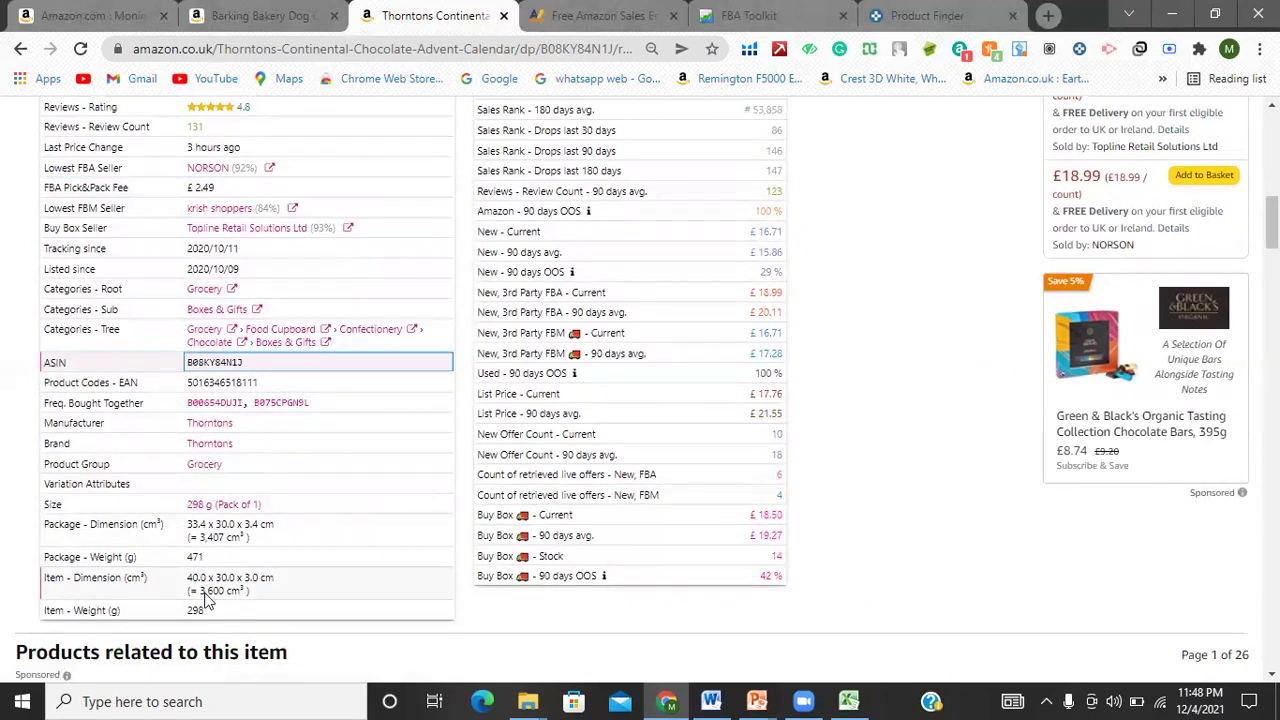
pyautogui.scroll(3, 391, 494)
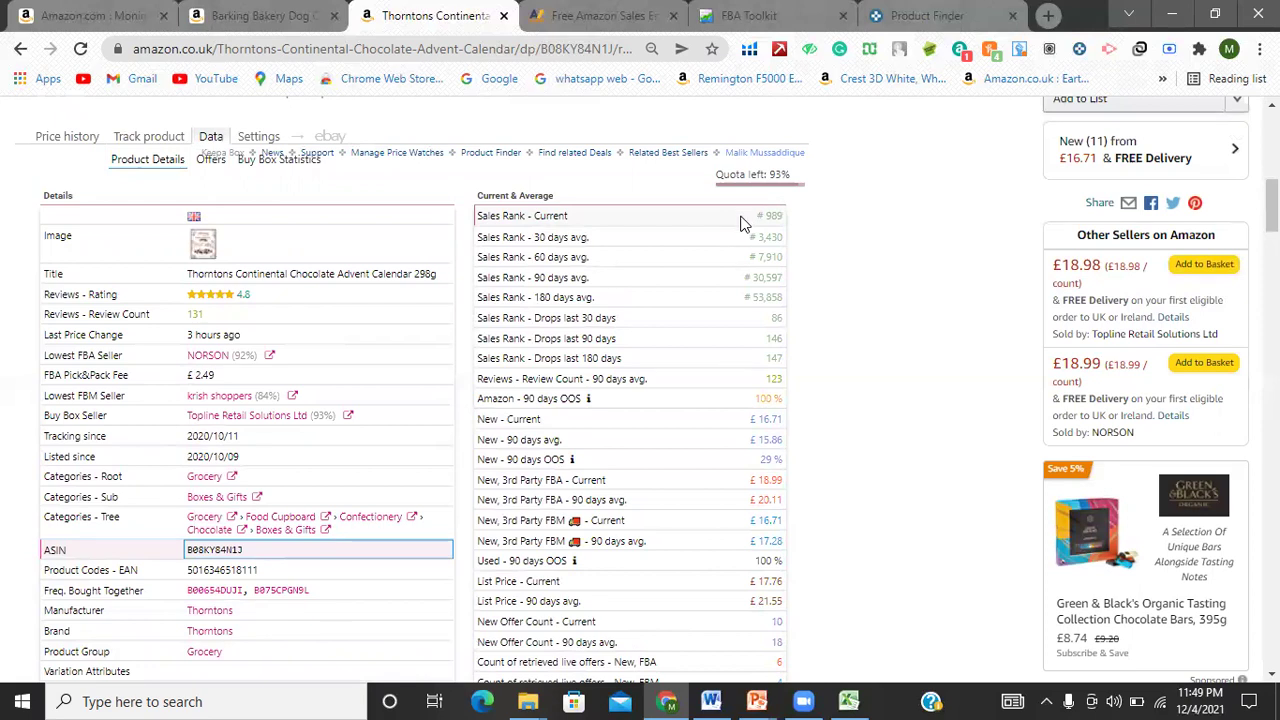
pyautogui.click(758, 401)
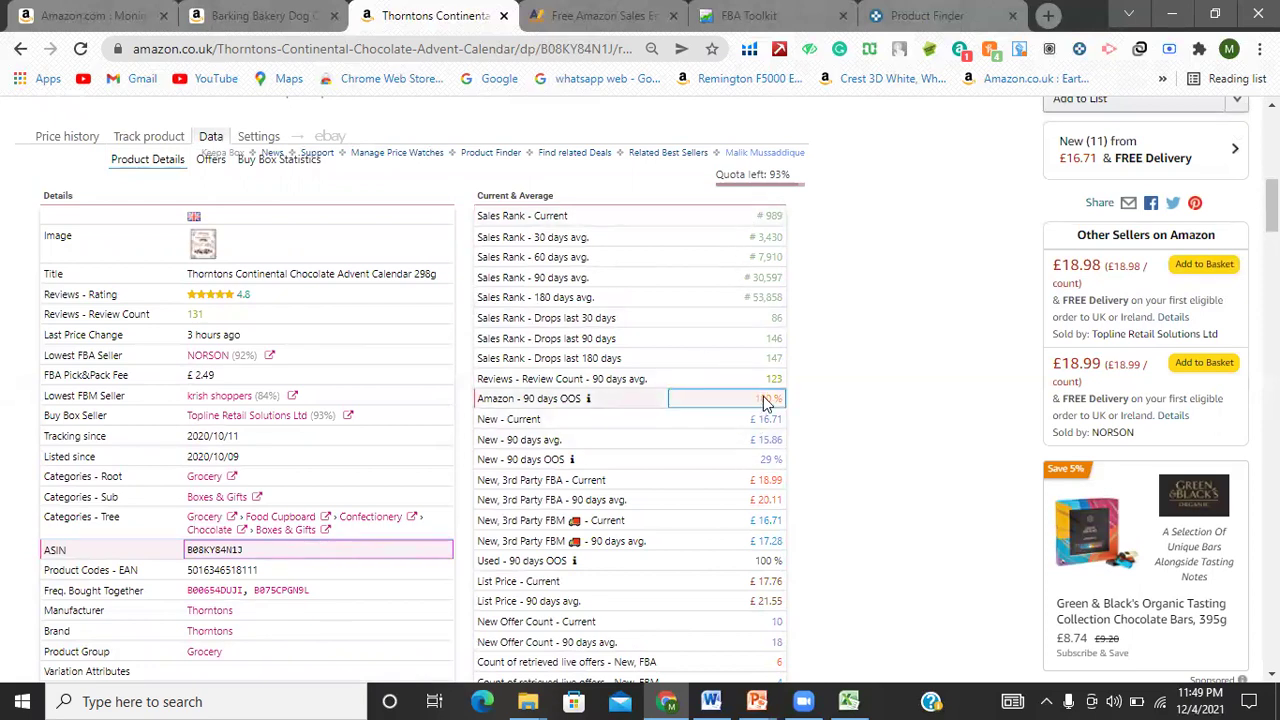
pyautogui.moveTo(578, 403)
# Return to Keepa's price history and compare the advent calendar's sales rank over the All and Year ranges
pyautogui.scroll(3, 107, 402)
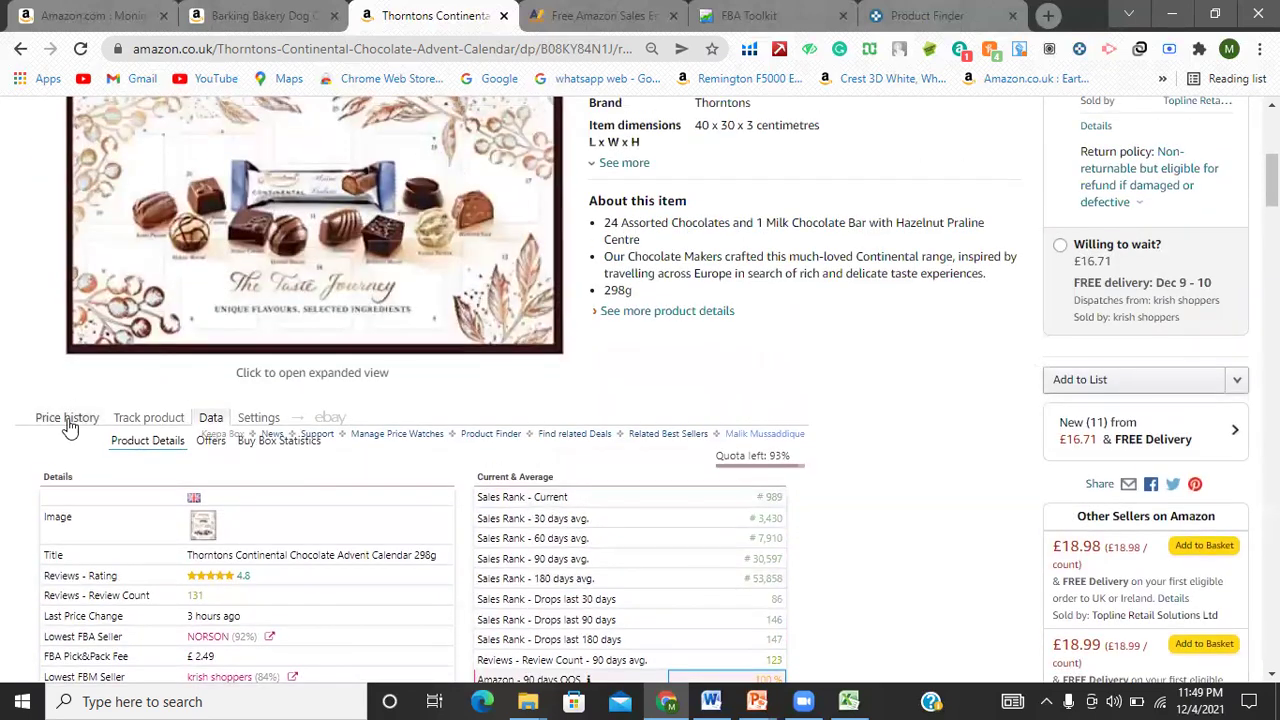
pyautogui.click(68, 420)
pyautogui.scroll(-2, 652, 405)
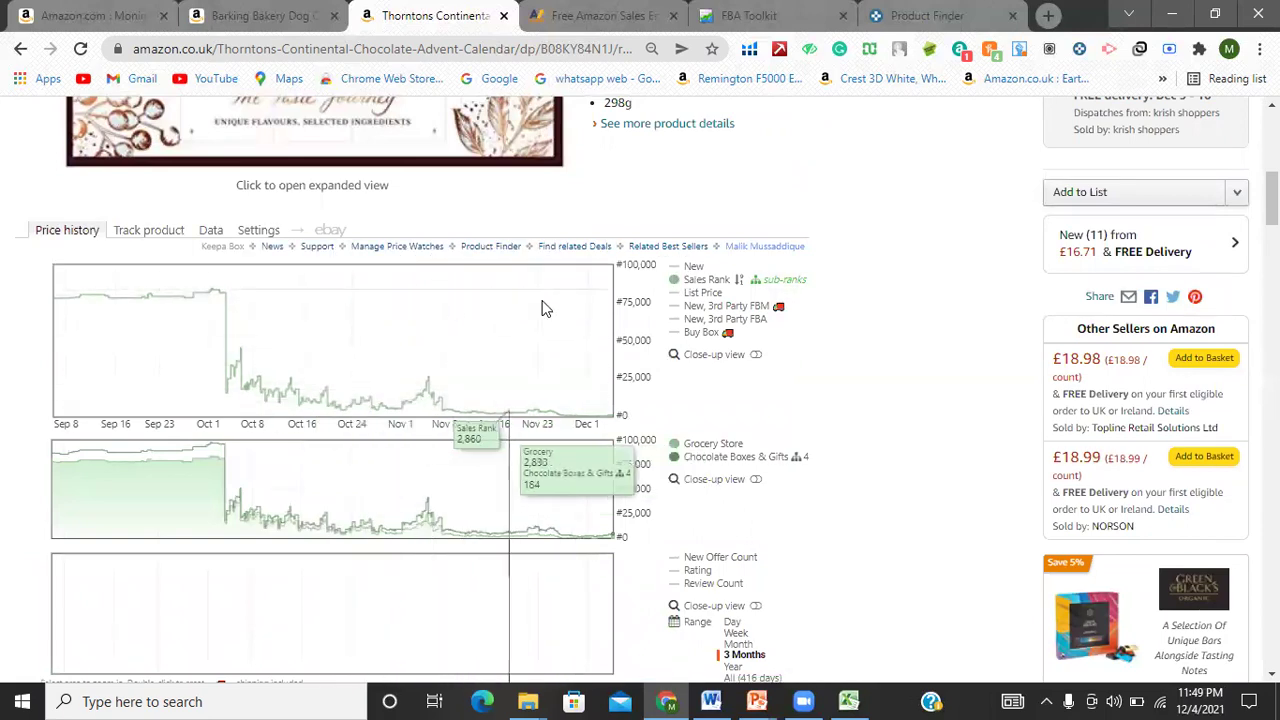
pyautogui.scroll(-2, 660, 466)
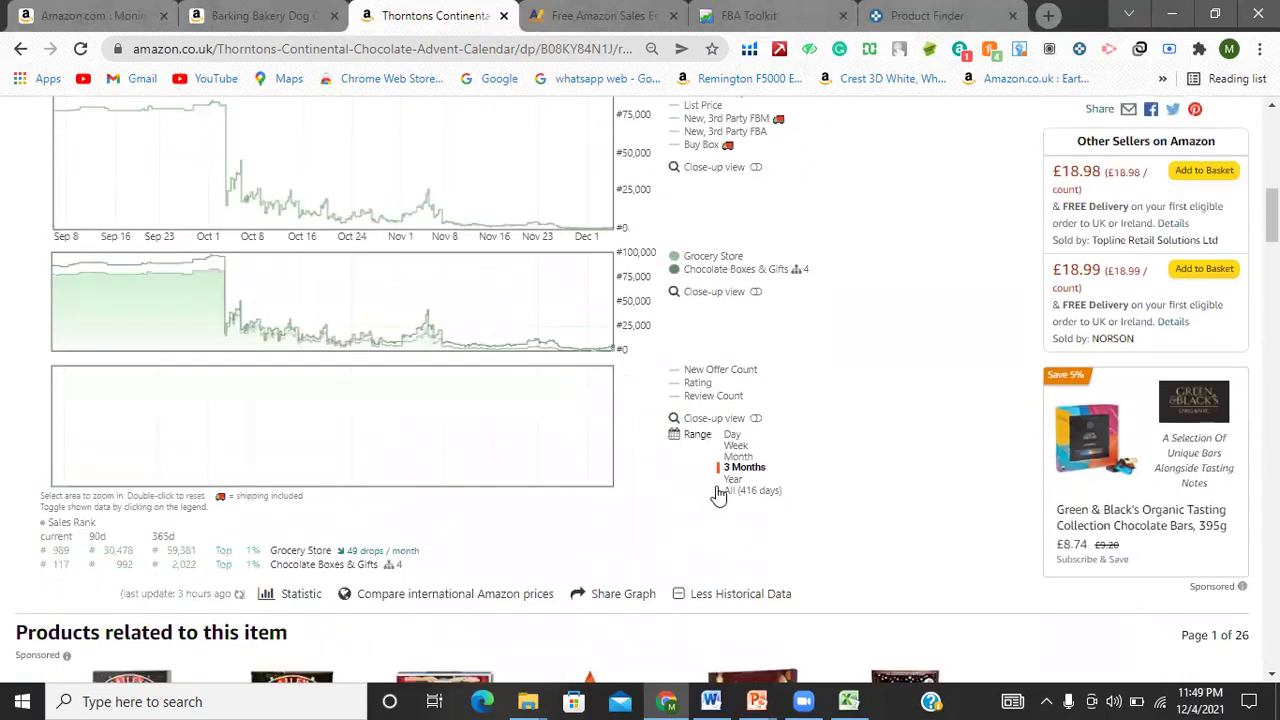
pyautogui.click(731, 487)
pyautogui.click(733, 480)
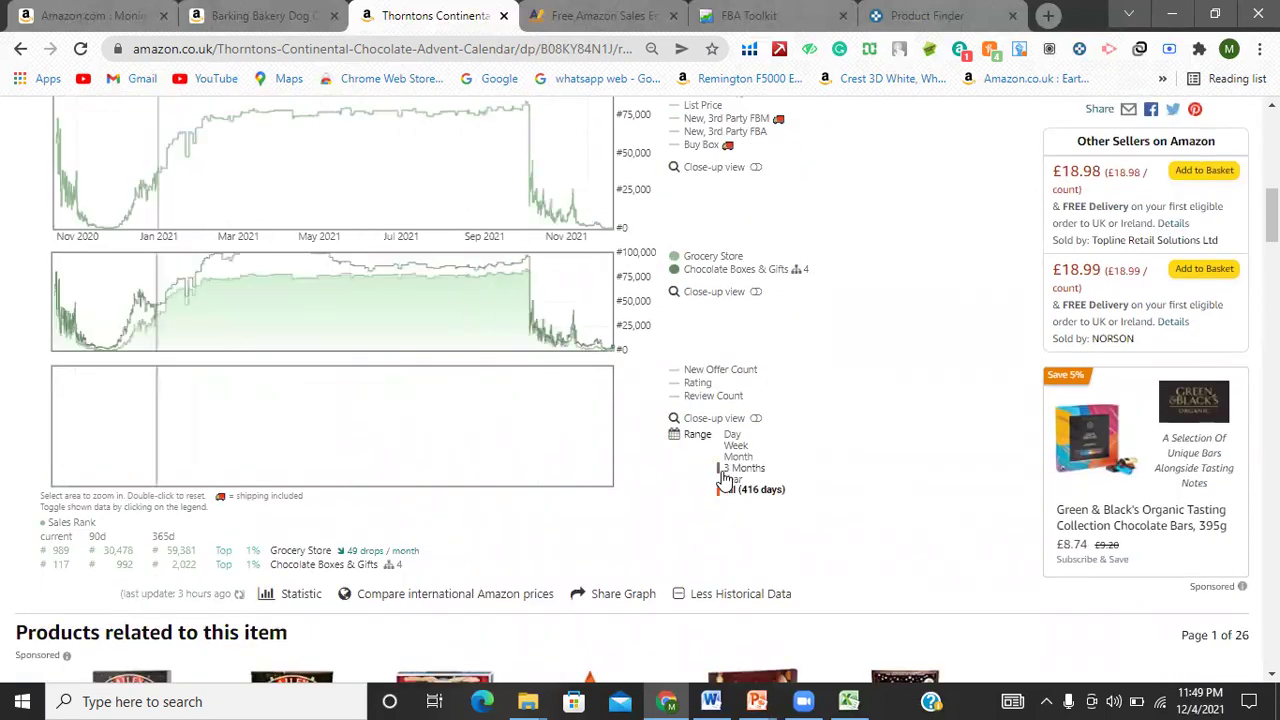
pyautogui.scroll(3, 463, 188)
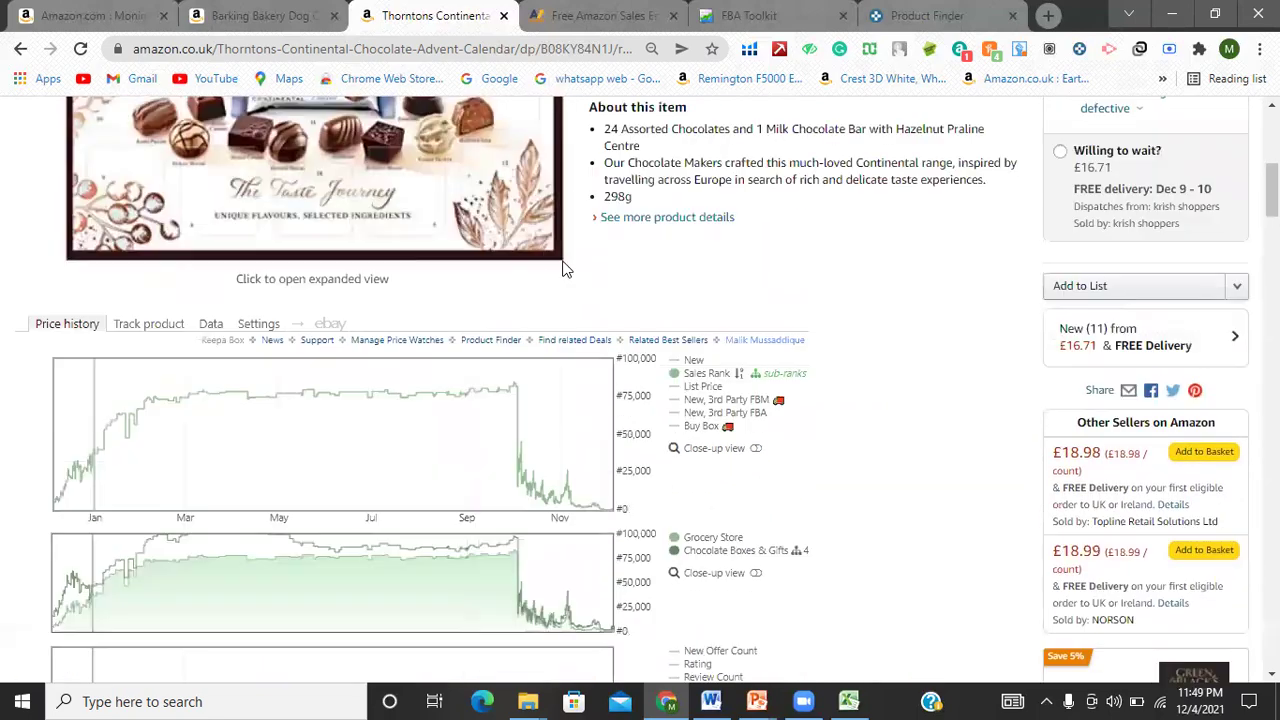
pyautogui.scroll(-2, 612, 458)
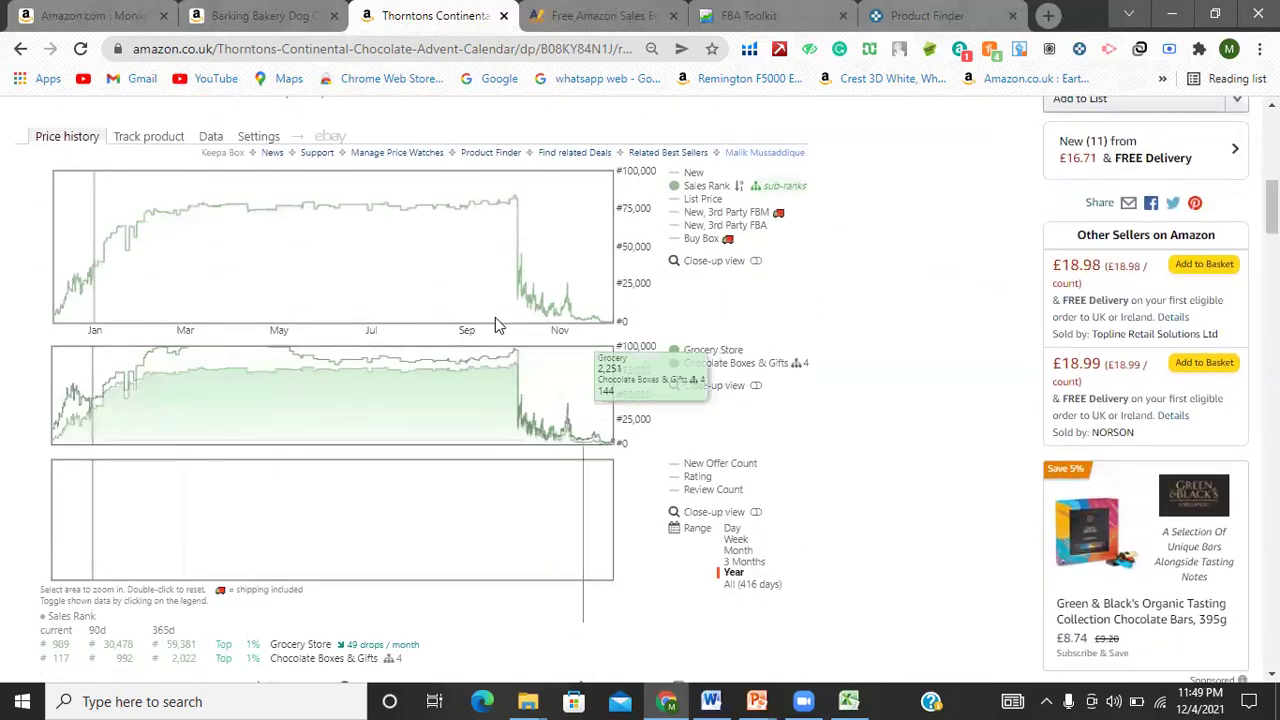
pyautogui.scroll(3, 495, 317)
pyautogui.scroll(4, 545, 360)
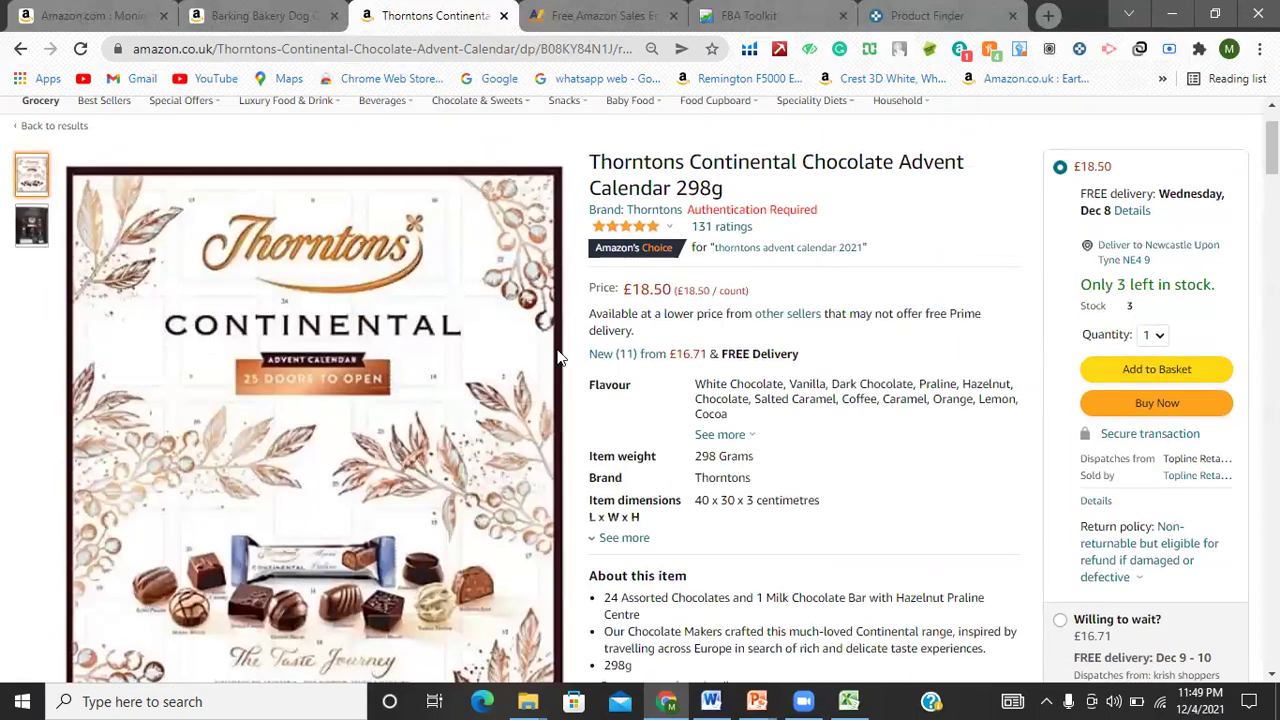
pyautogui.scroll(-5, 716, 268)
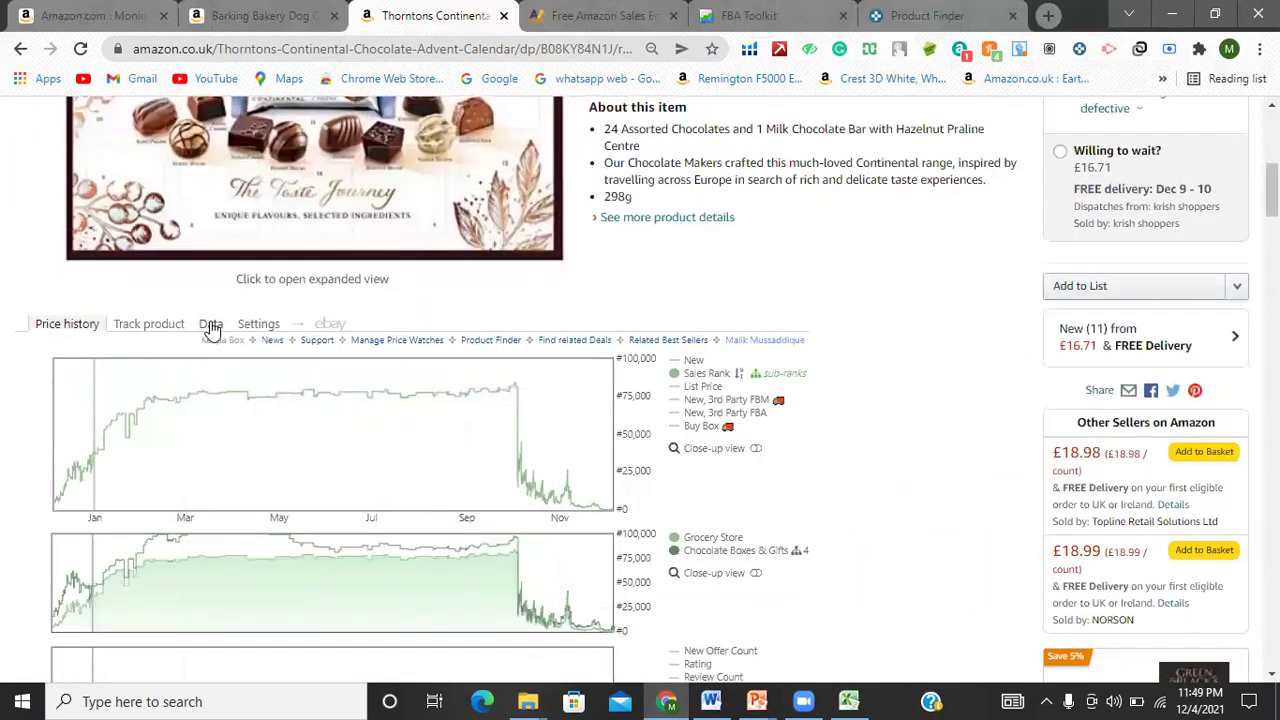
# Switch between Keepa's product details and price history, then review the seller, category and package entries in the product details
pyautogui.click(210, 325)
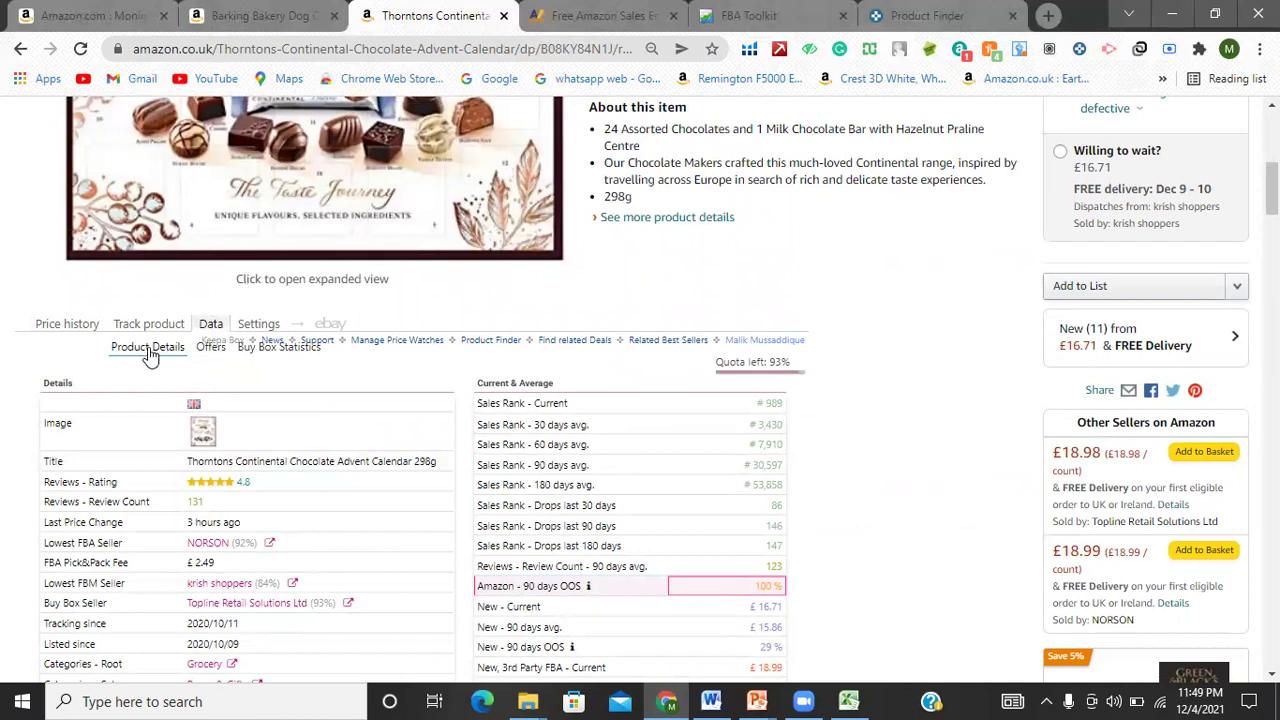
pyautogui.click(66, 324)
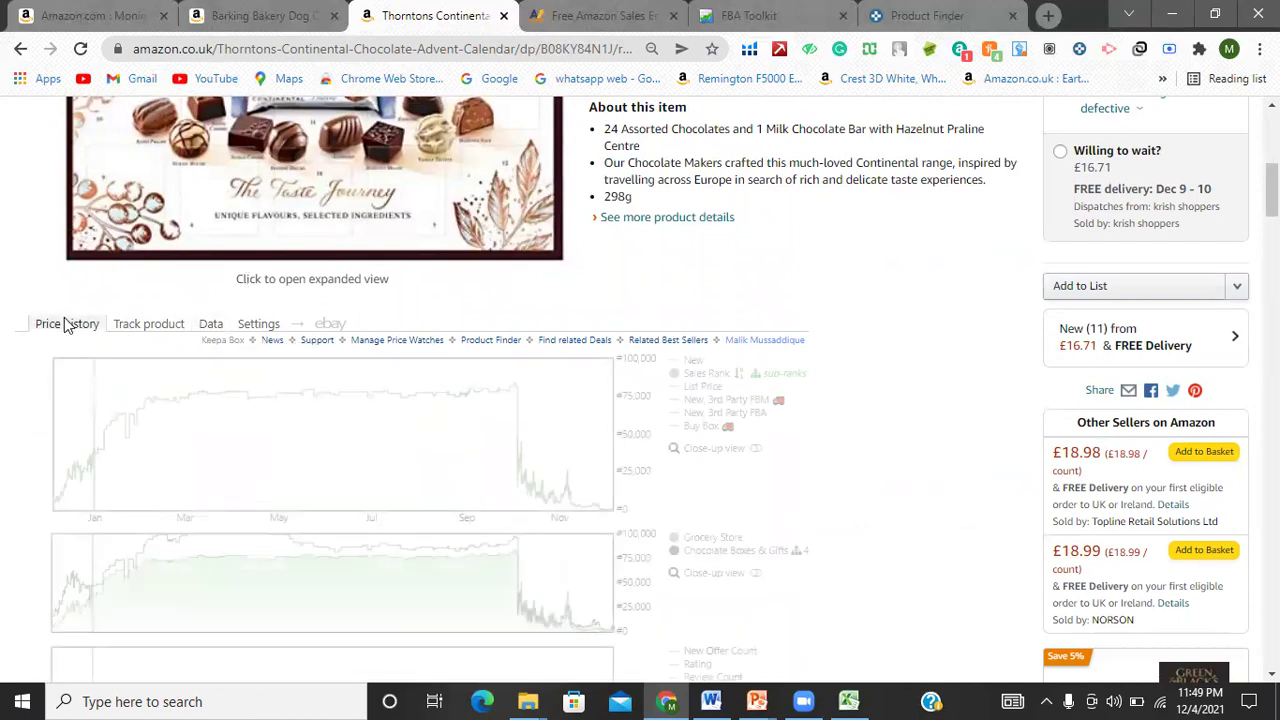
pyautogui.click(209, 330)
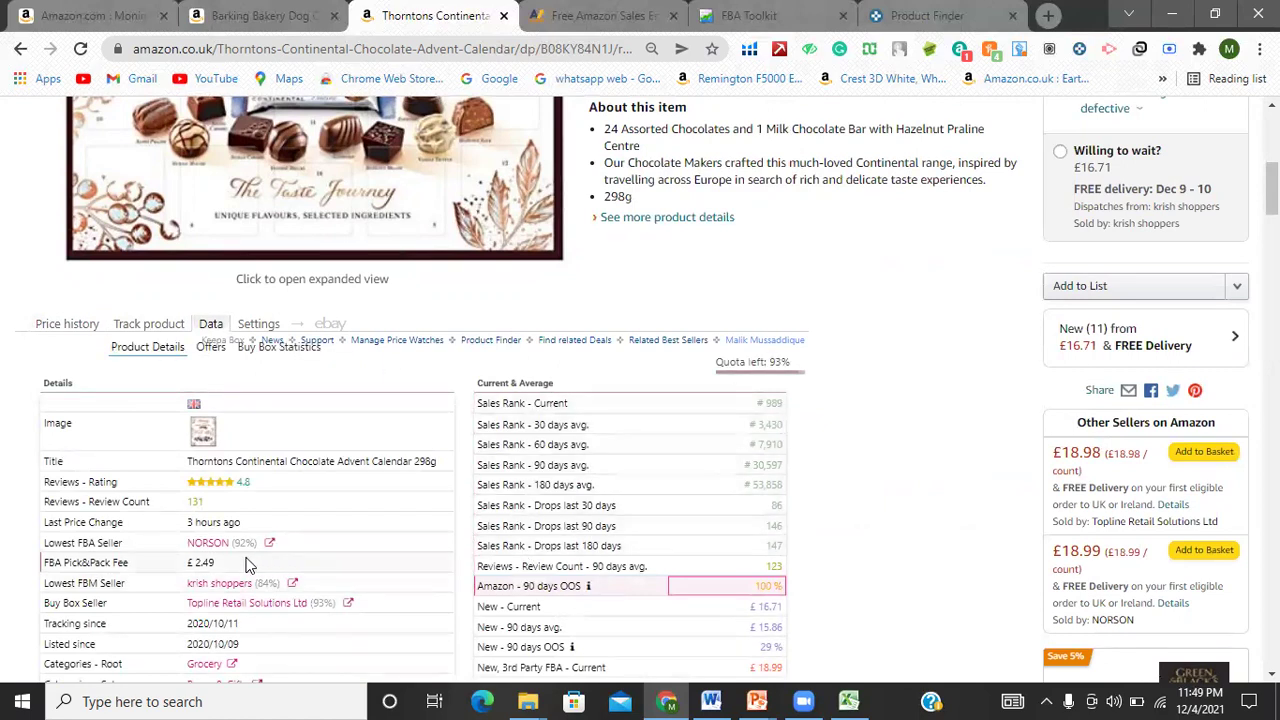
pyautogui.scroll(-4, 256, 570)
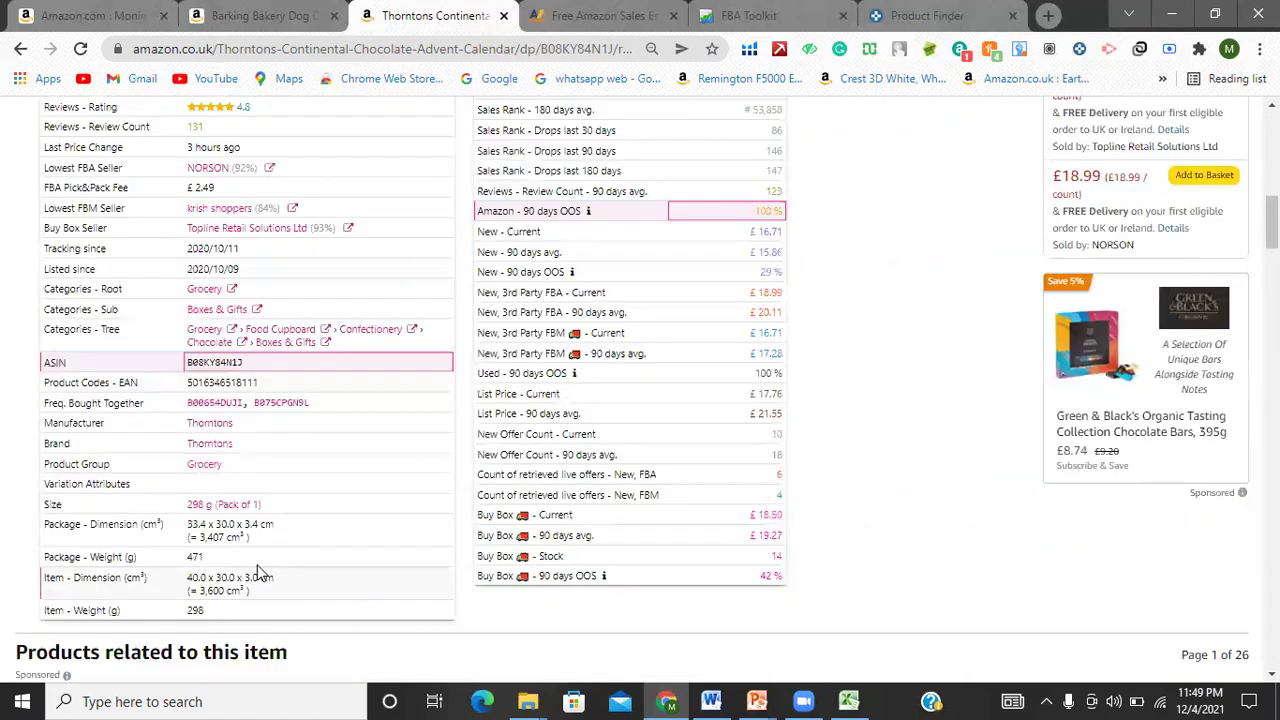
pyautogui.scroll(1, 252, 548)
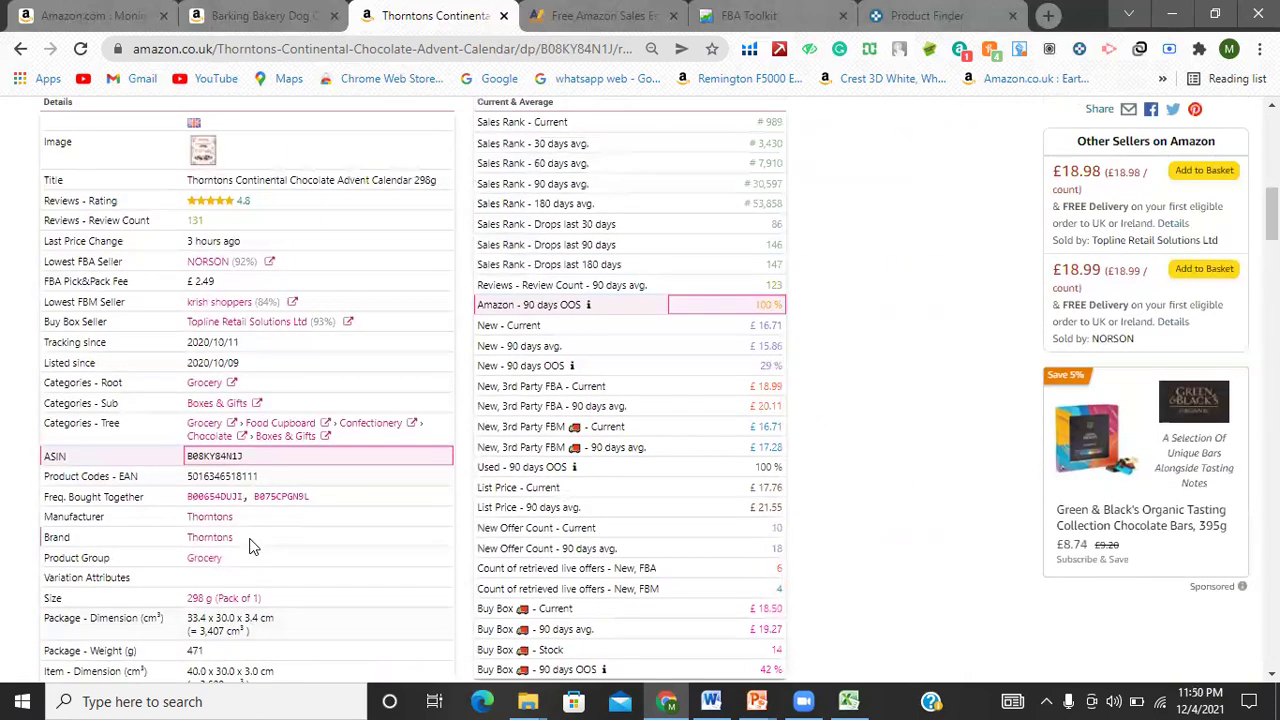
pyautogui.scroll(1, 250, 545)
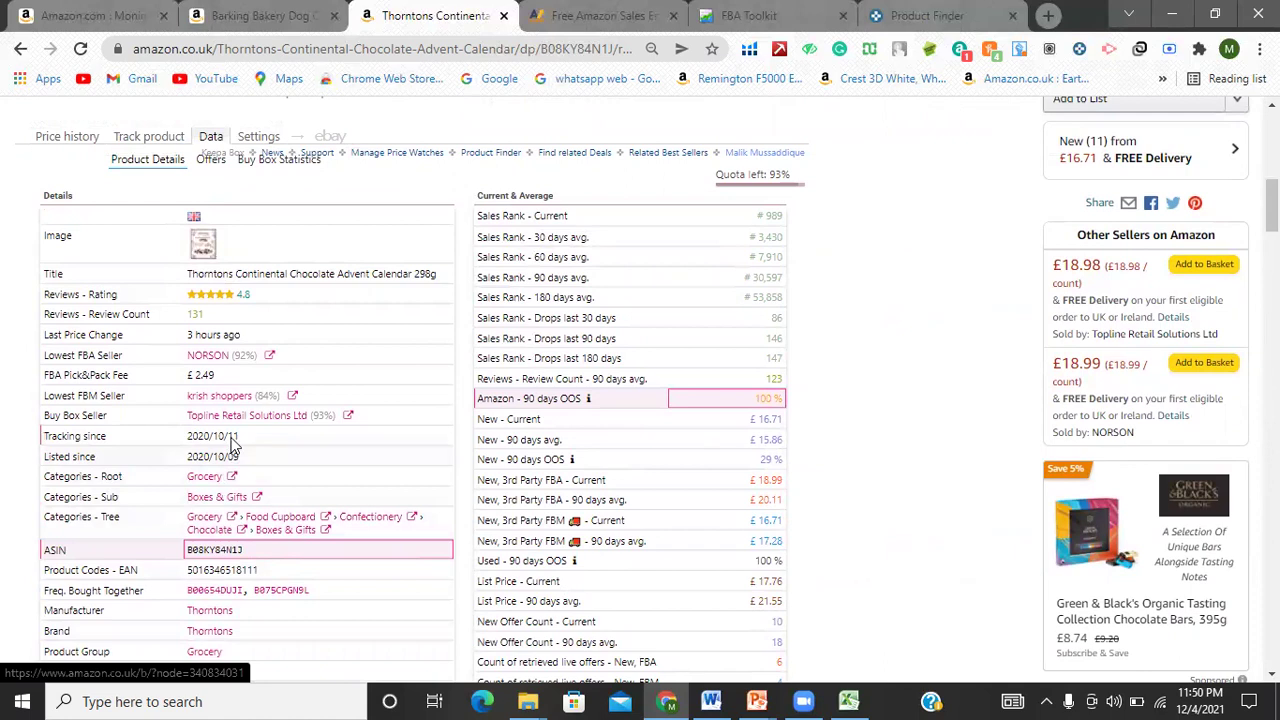
pyautogui.scroll(1, 236, 430)
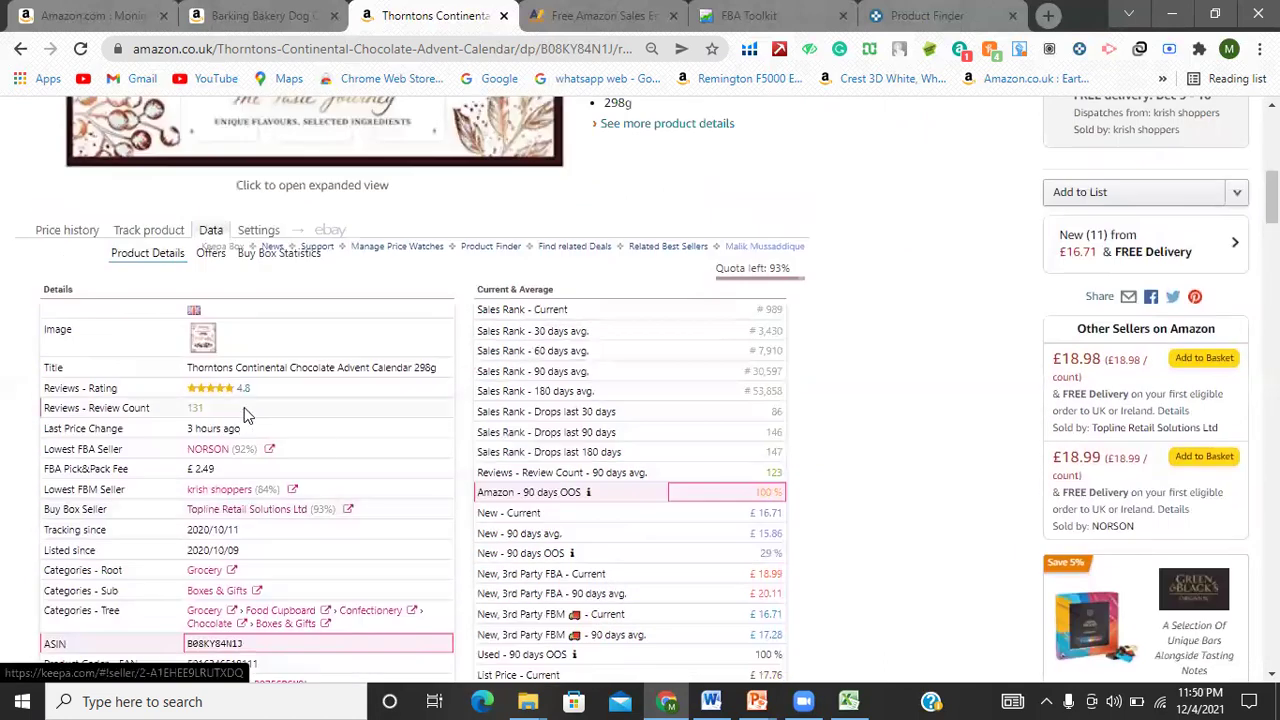
# Open Keepa's Buy Box Statistics for the advent calendar and look through the sellers' win percentages and average prices
pyautogui.click(247, 260)
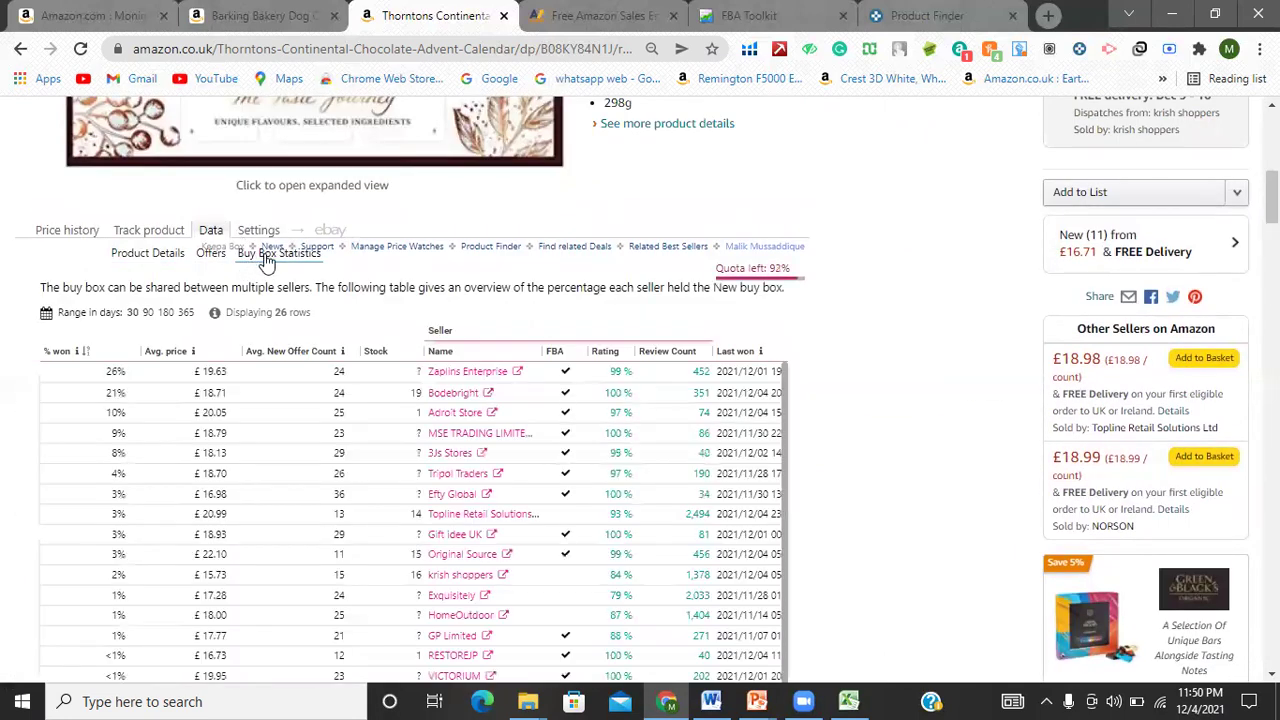
pyautogui.scroll(-1, 838, 295)
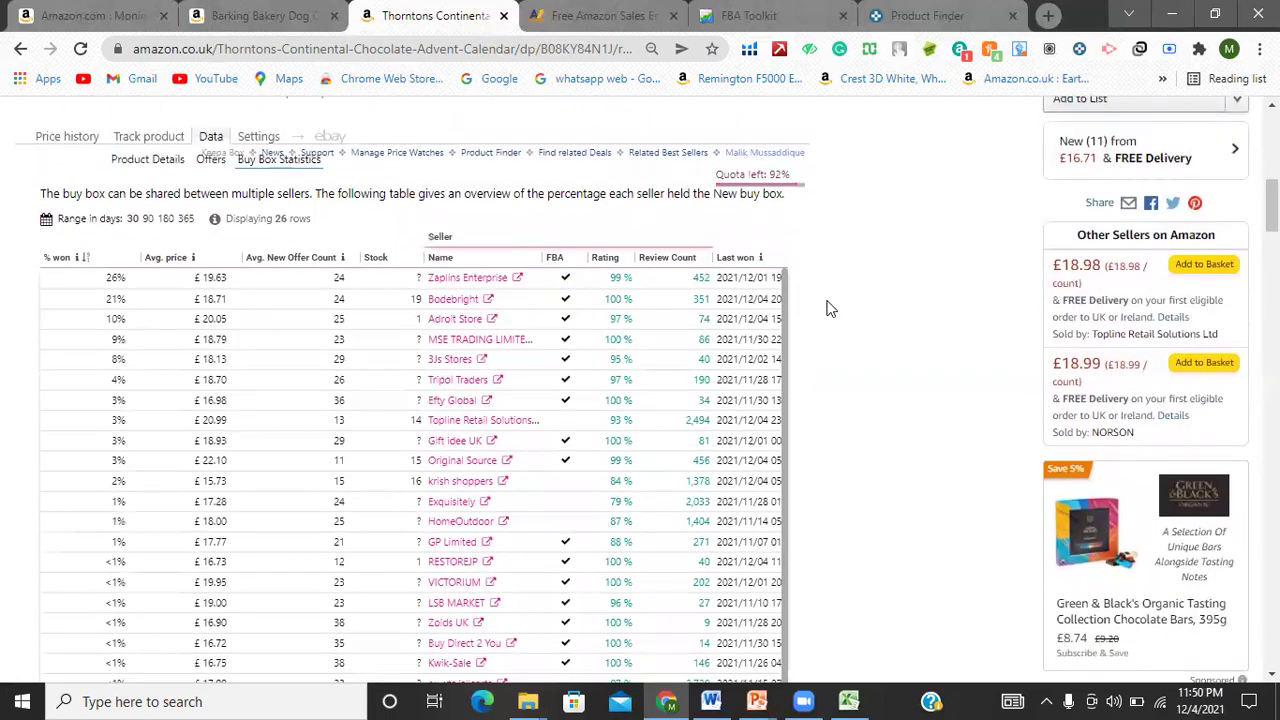
pyautogui.scroll(-1, 828, 308)
pyautogui.scroll(-1, 523, 489)
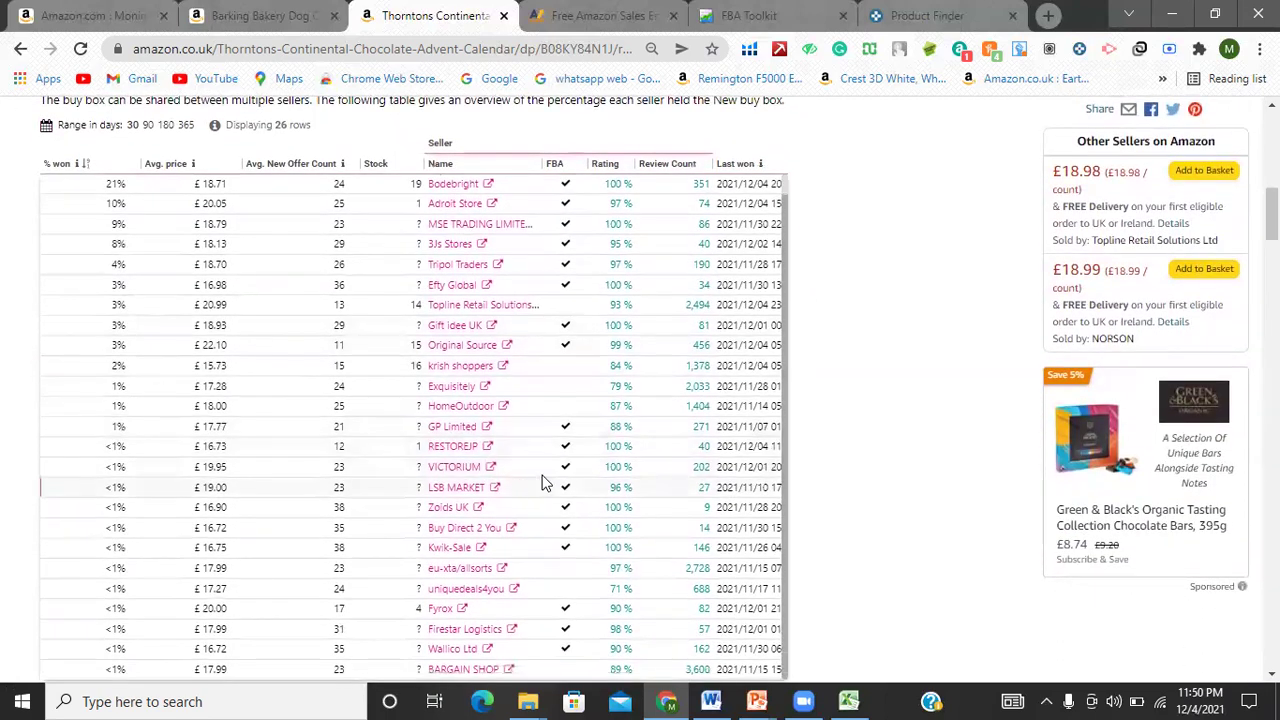
pyautogui.scroll(1, 903, 268)
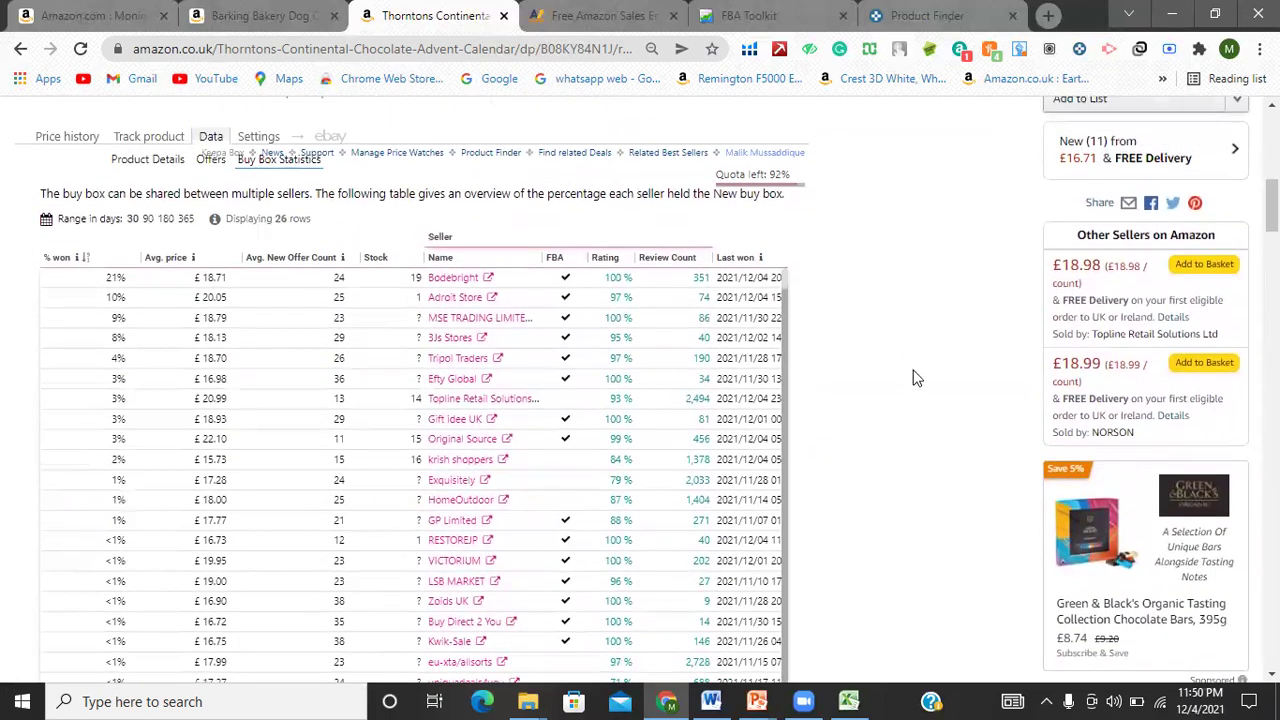
pyautogui.scroll(-2, 914, 371)
# Examine the review counts of the low-share Buy Box sellers, including Zoids UK and Buy Direct 2 You
pyautogui.scroll(2, 414, 337)
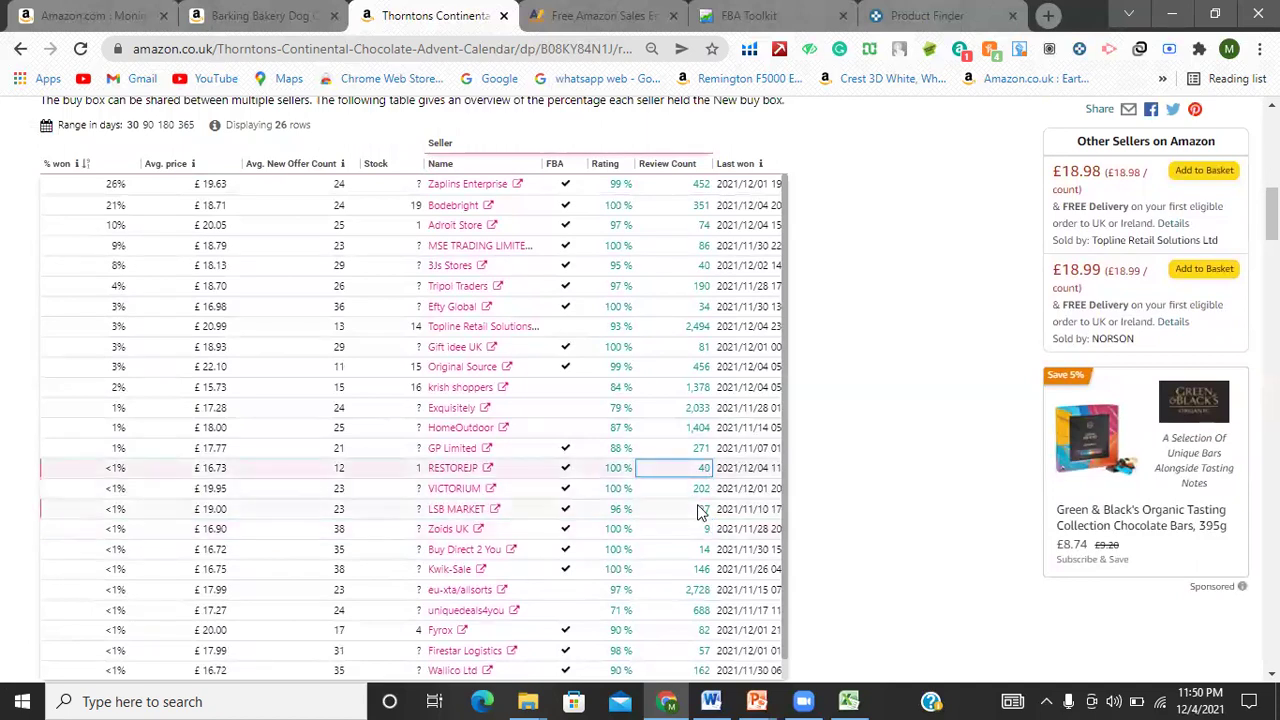
pyautogui.scroll(-1, 692, 600)
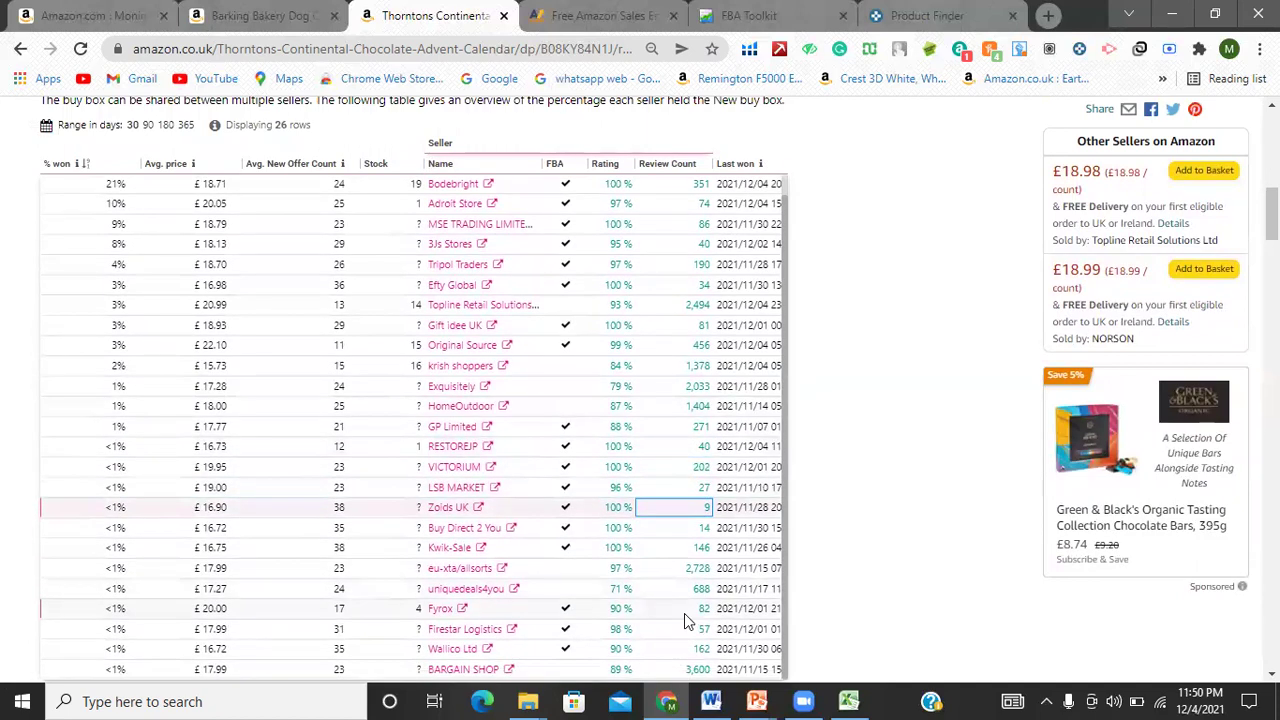
pyautogui.scroll(-2, 686, 620)
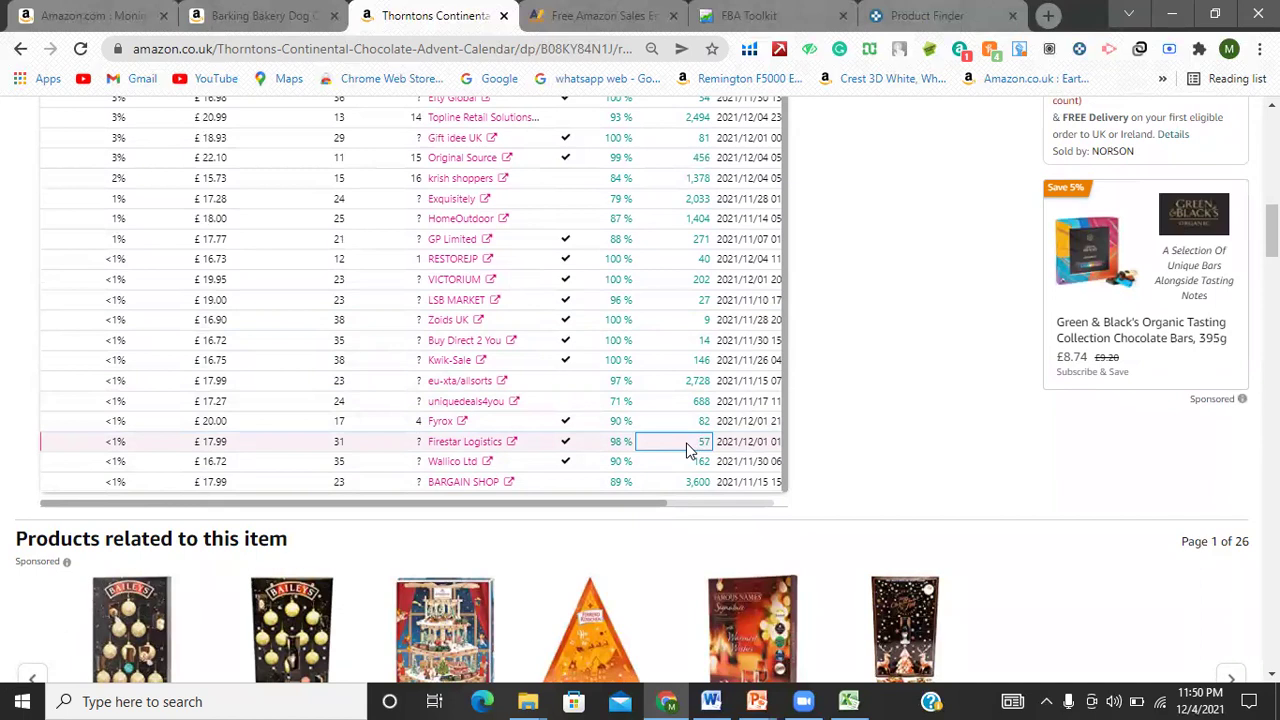
pyautogui.click(706, 324)
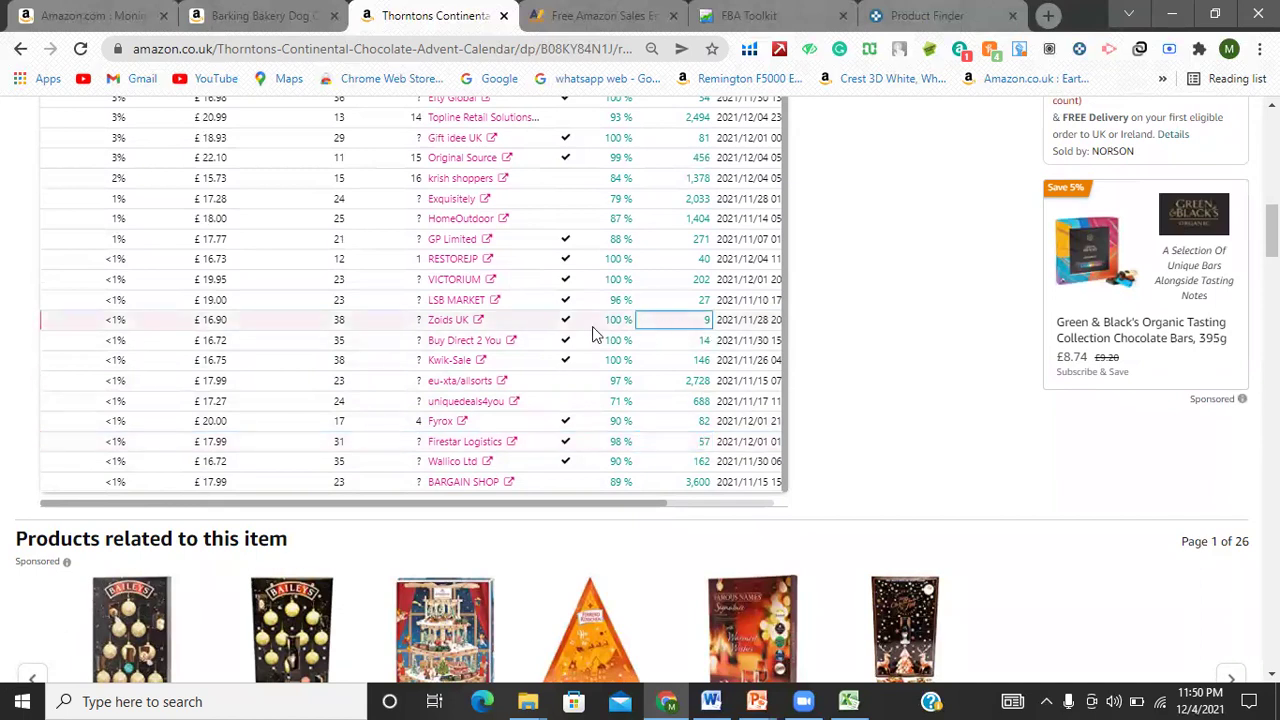
pyautogui.click(704, 342)
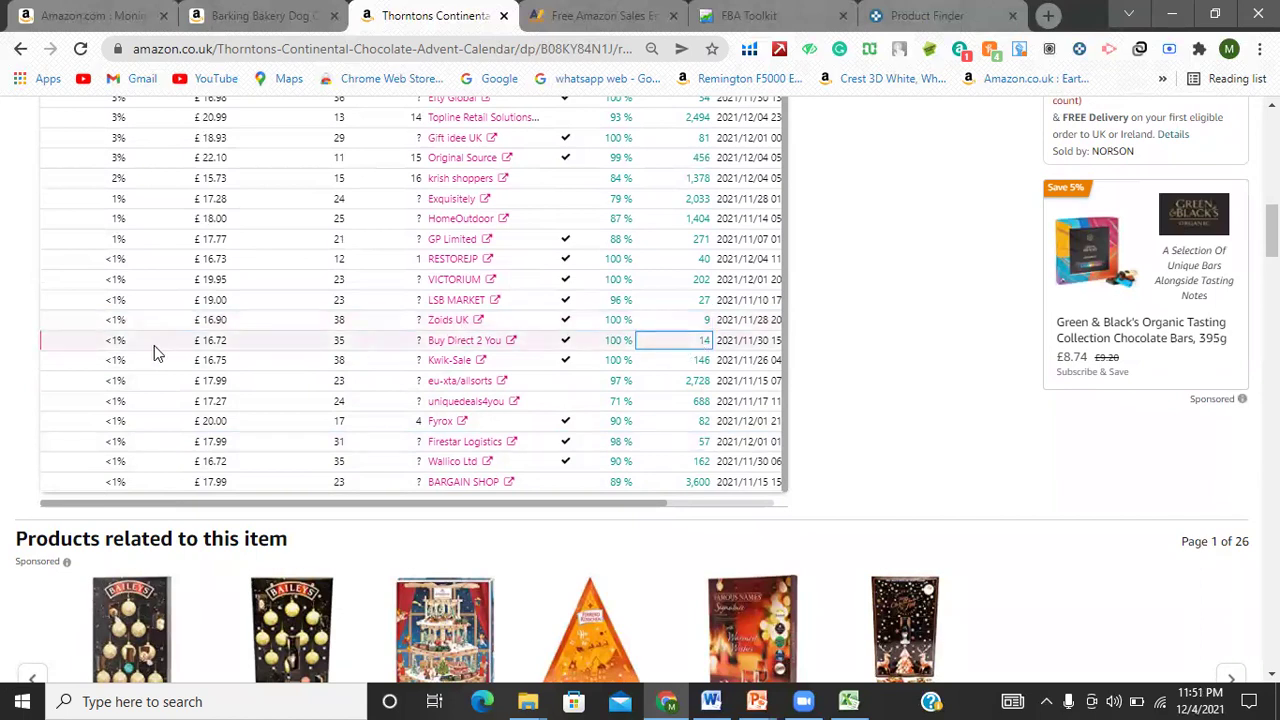
pyautogui.scroll(5, 620, 348)
pyautogui.scroll(3, 683, 305)
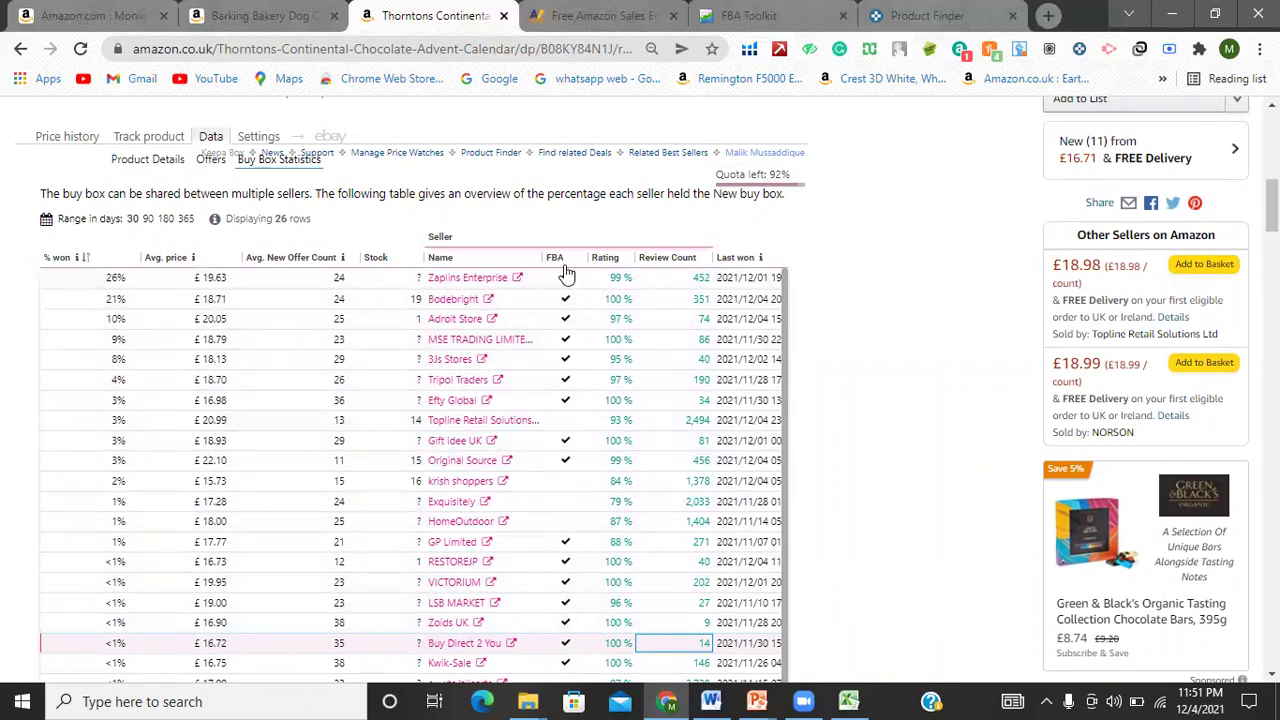
# Filter Keepa's Offers for the advent calendar to Prime only and review each offer's stock, sold units and price history
pyautogui.click(208, 172)
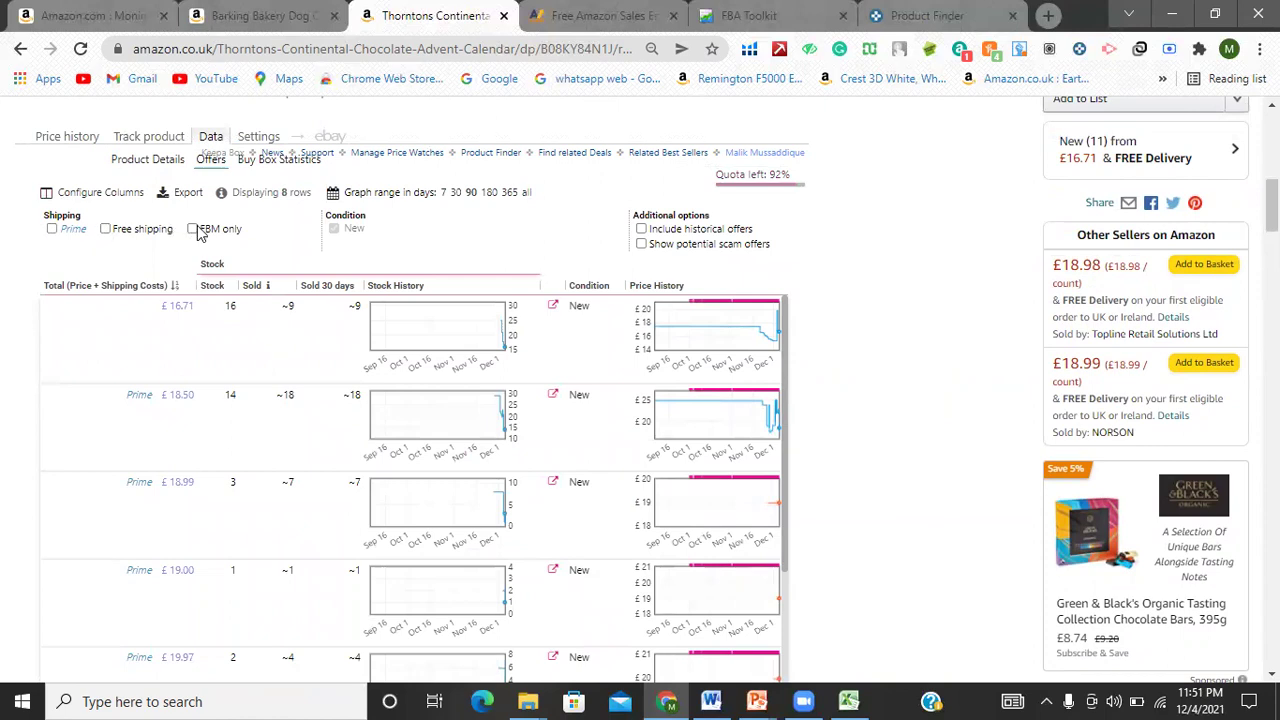
pyautogui.click(54, 230)
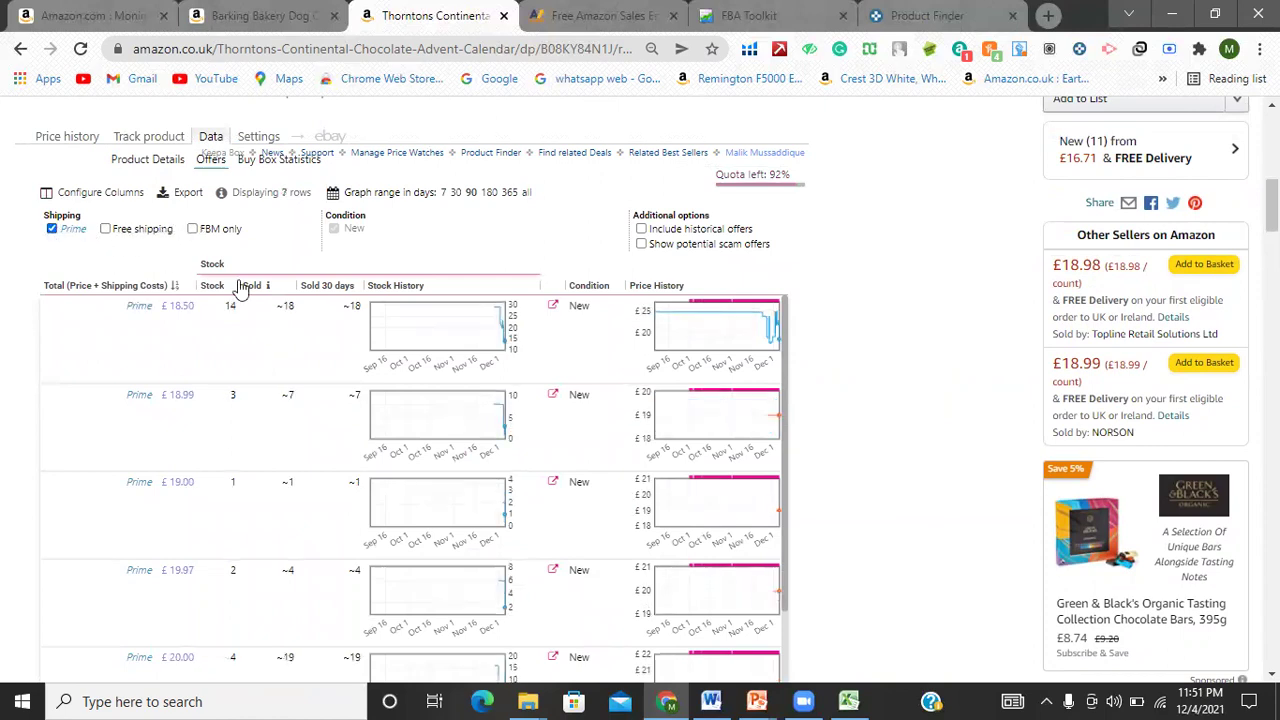
pyautogui.scroll(-1, 371, 286)
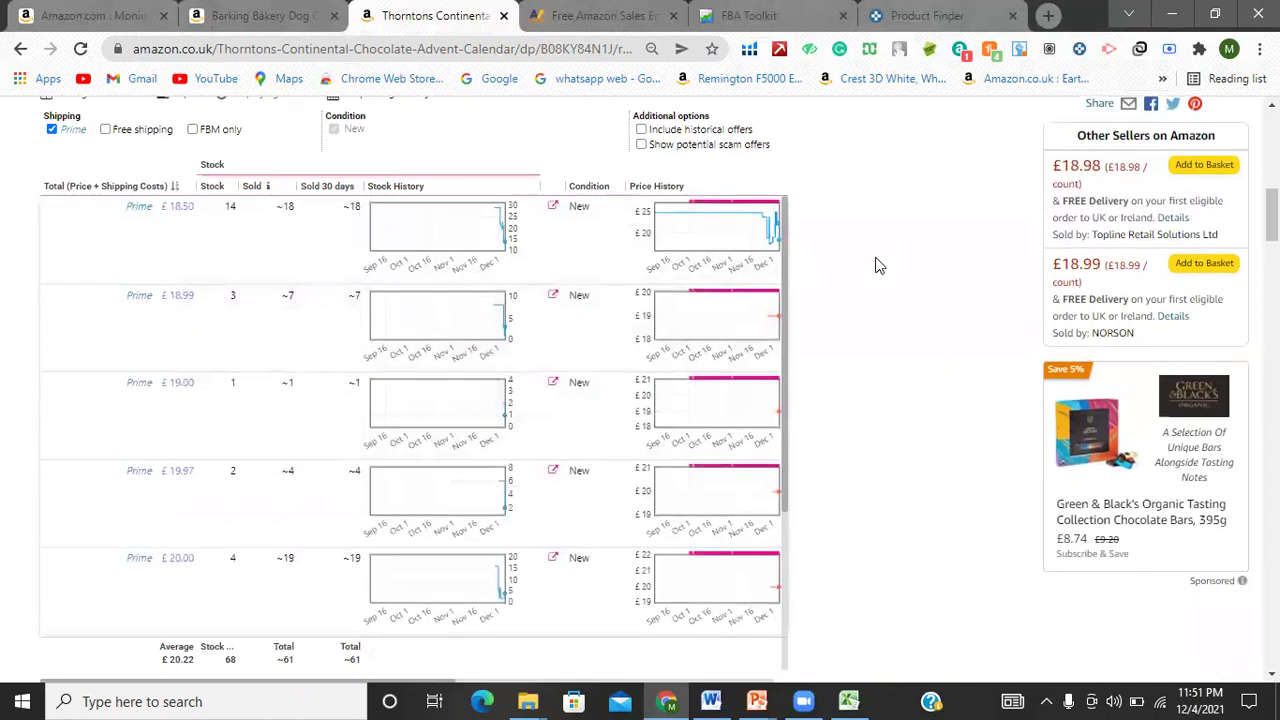
pyautogui.scroll(-2, 143, 306)
pyautogui.scroll(3, 211, 289)
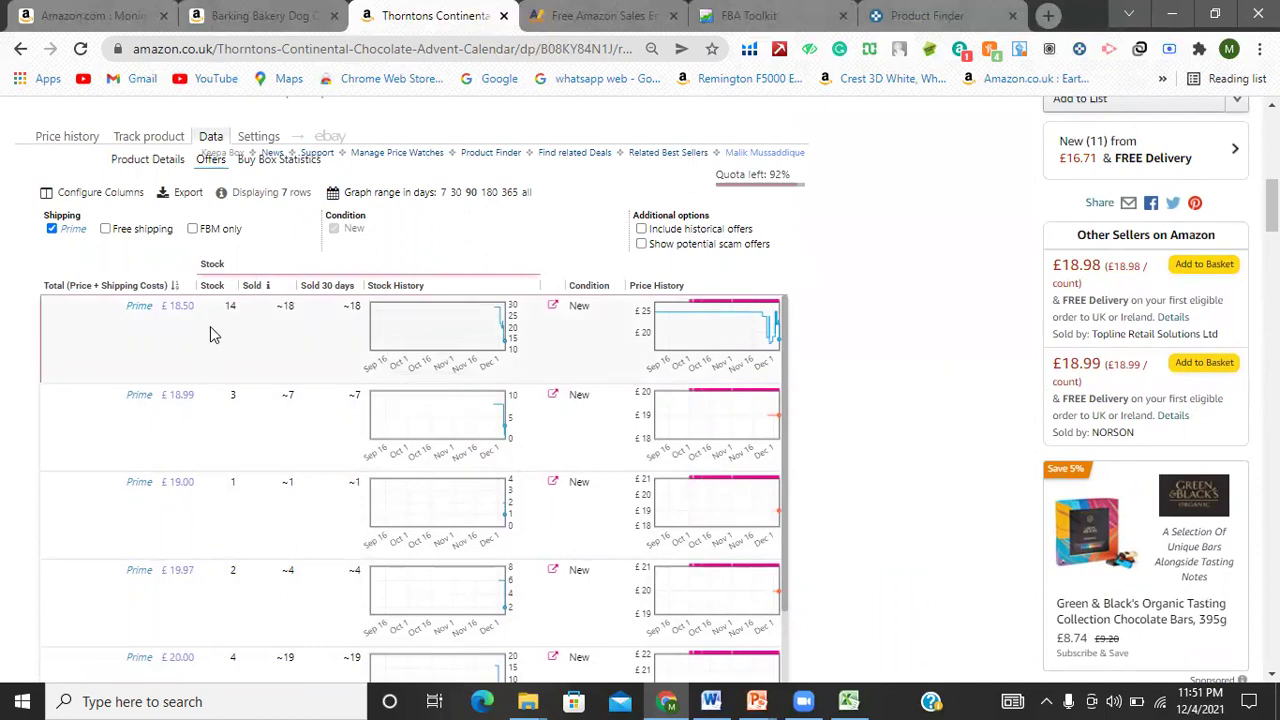
pyautogui.scroll(-2, 205, 330)
pyautogui.scroll(2, 190, 335)
pyautogui.scroll(-1, 870, 315)
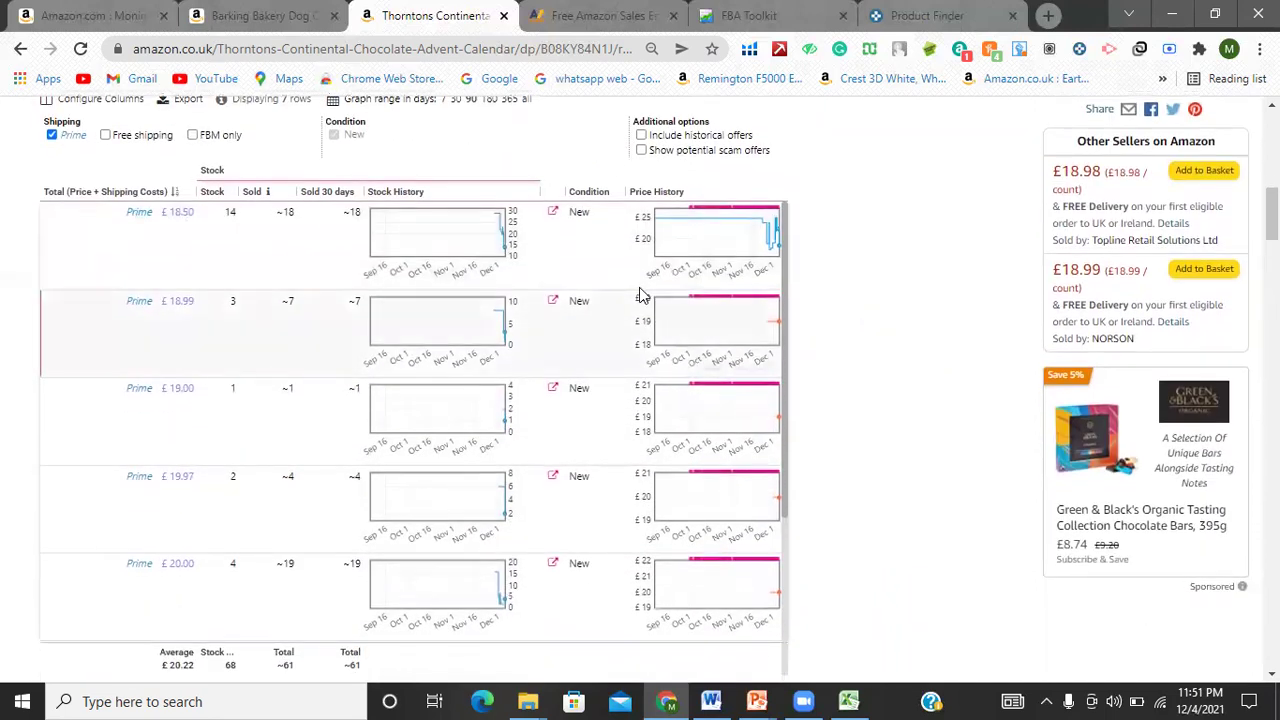
# Examine the Prime sellers of the advent calendar, comparing their ratings, review counts, first-seen dates and price history in Keepa's Offers
pyautogui.scroll(-2, 380, 385)
pyautogui.scroll(-2, 365, 393)
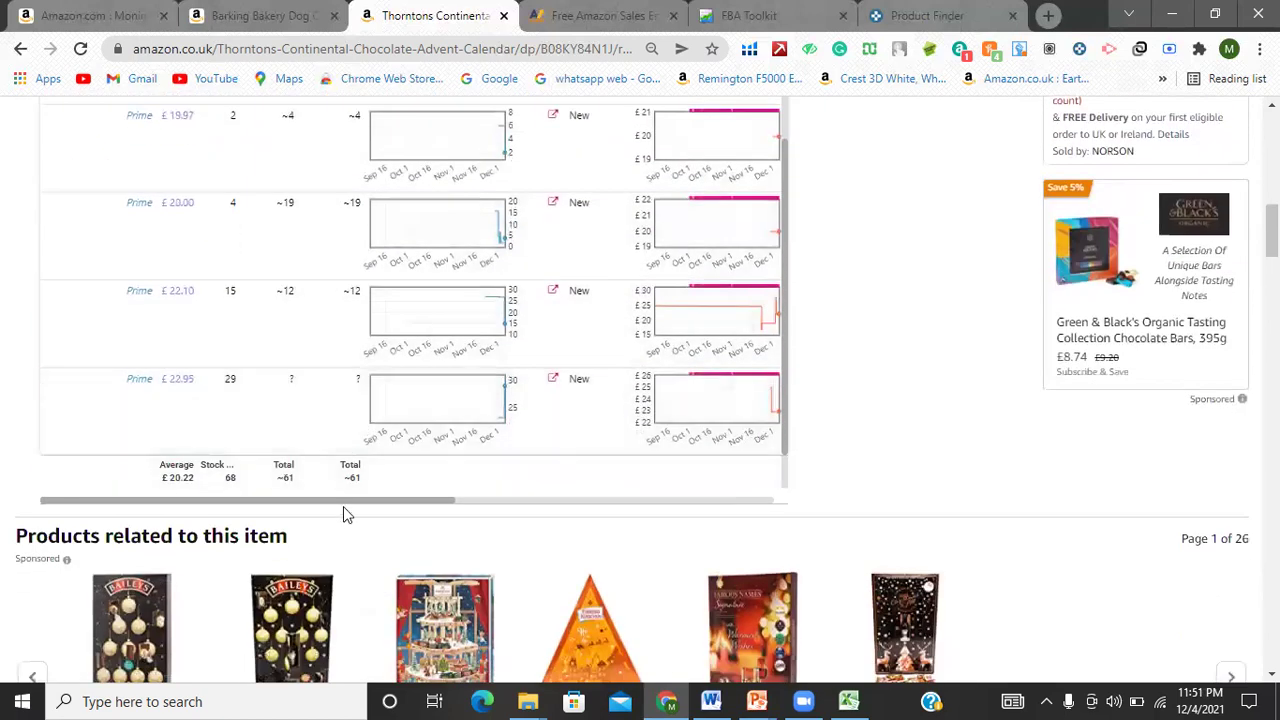
pyautogui.moveTo(347, 500); pyautogui.dragTo(716, 503)
pyautogui.scroll(3, 417, 437)
pyautogui.scroll(2, 470, 370)
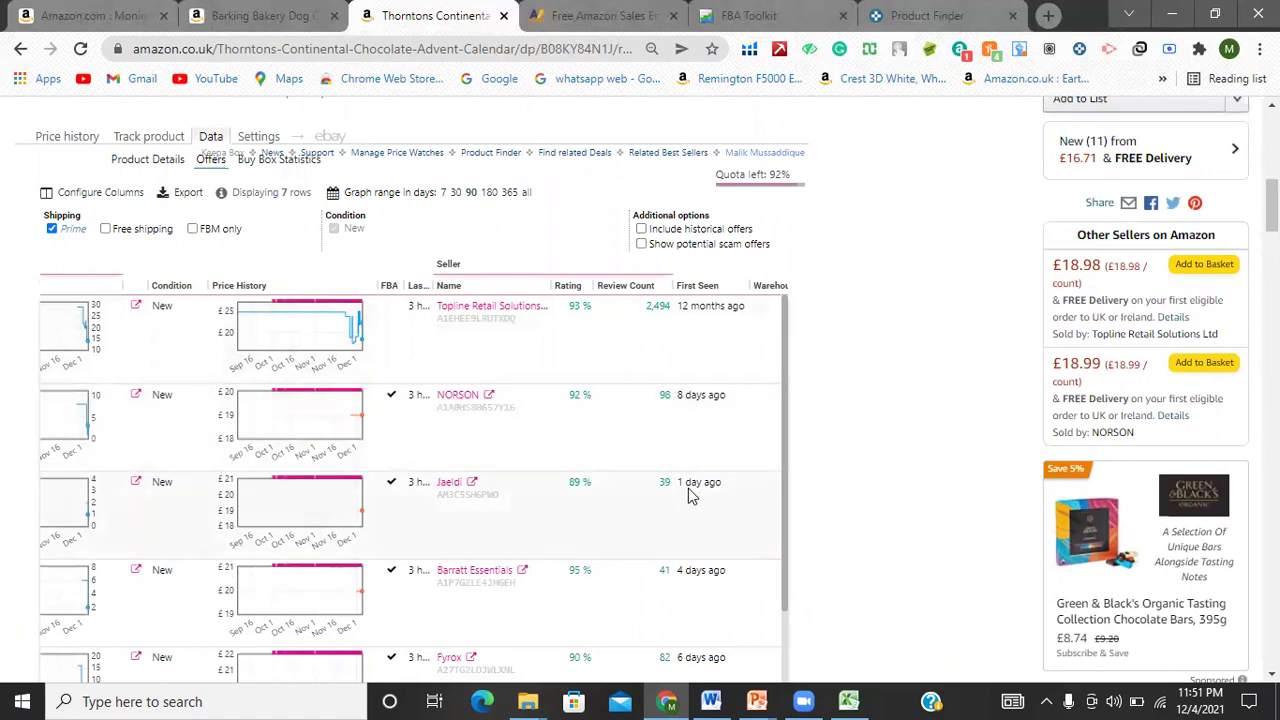
pyautogui.scroll(-1, 688, 520)
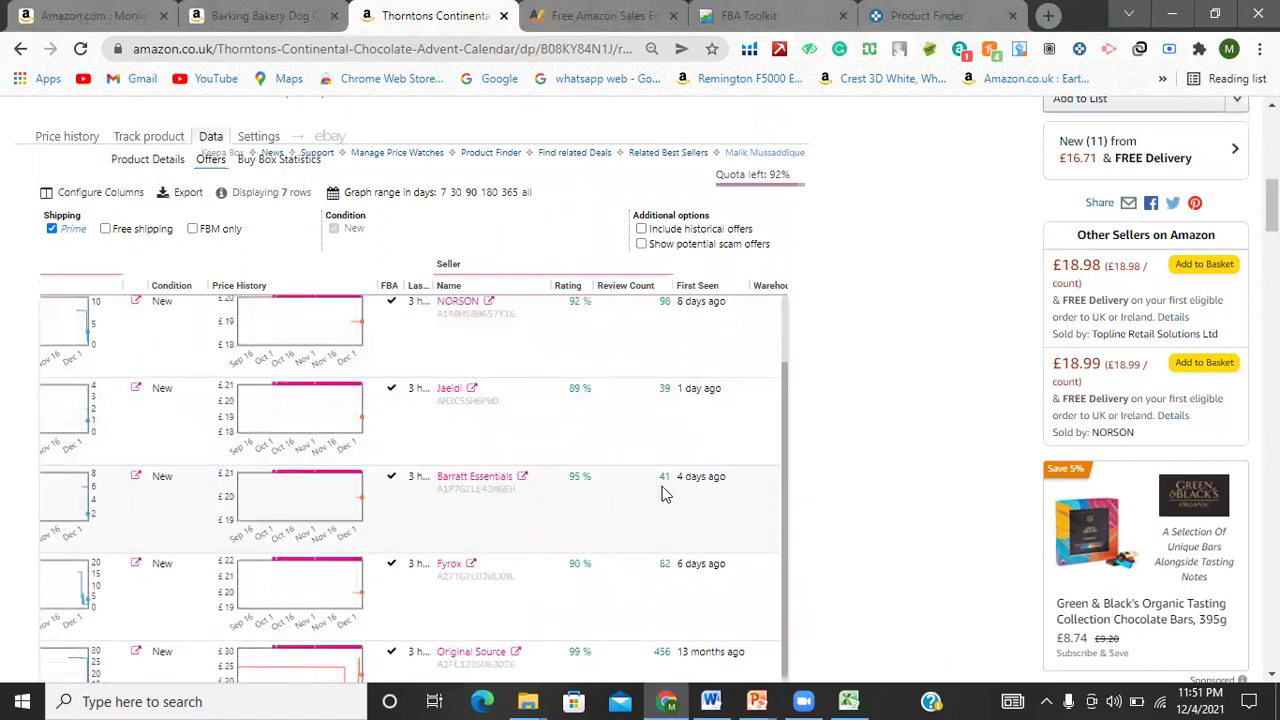
pyautogui.scroll(-4, 660, 515)
pyautogui.scroll(2, 352, 465)
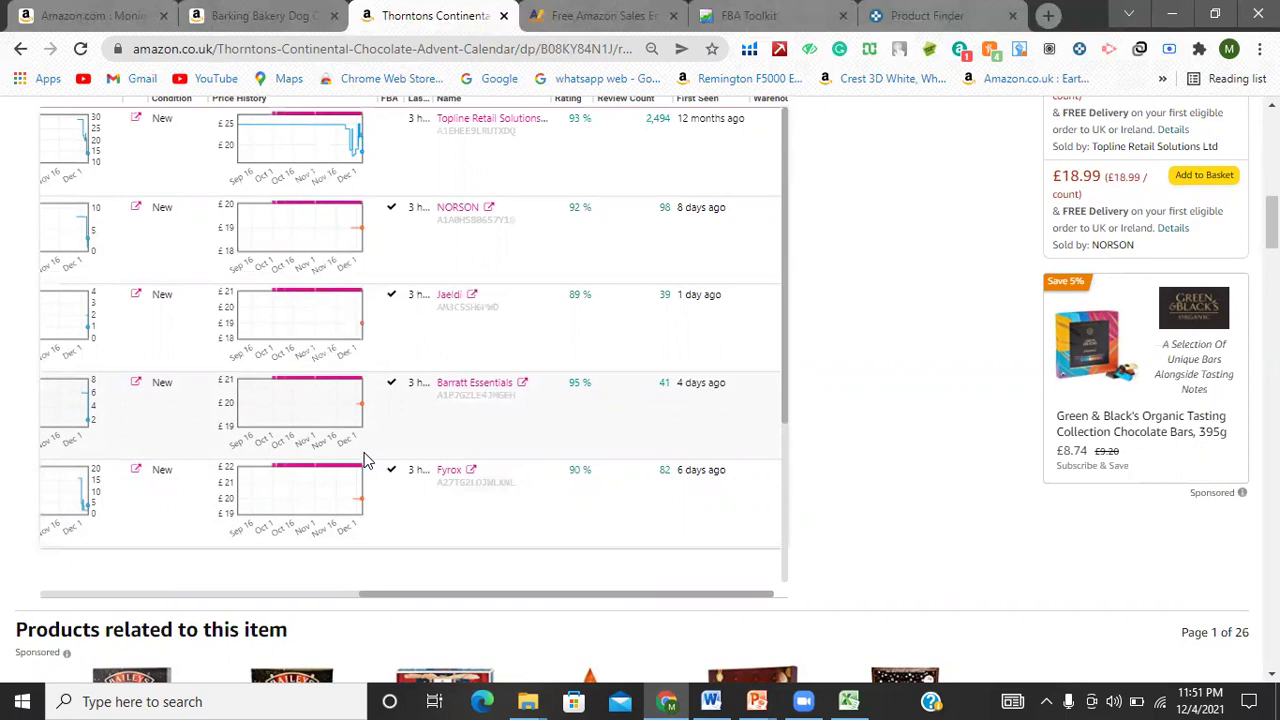
pyautogui.moveTo(343, 417)
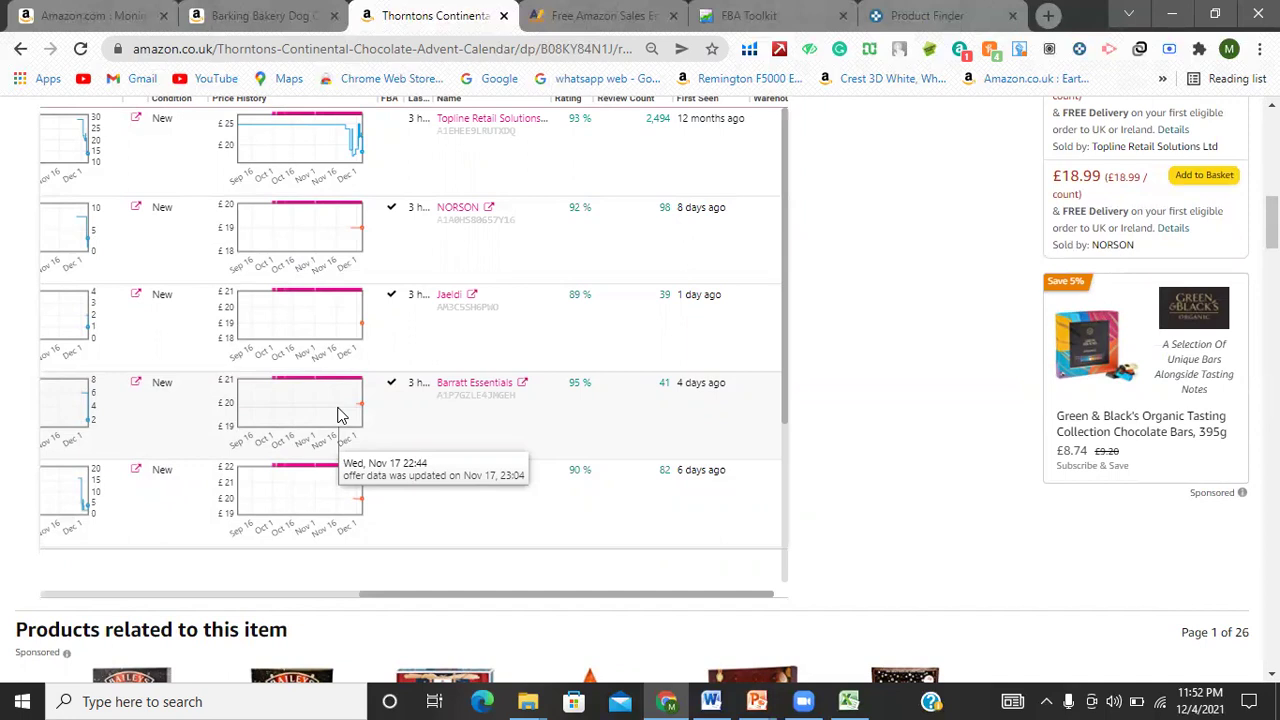
# Switch the advent calendar's offers from Prime to FBM only, add Prime back to the filter, and return to the listing's title and brand
pyautogui.scroll(4, 275, 394)
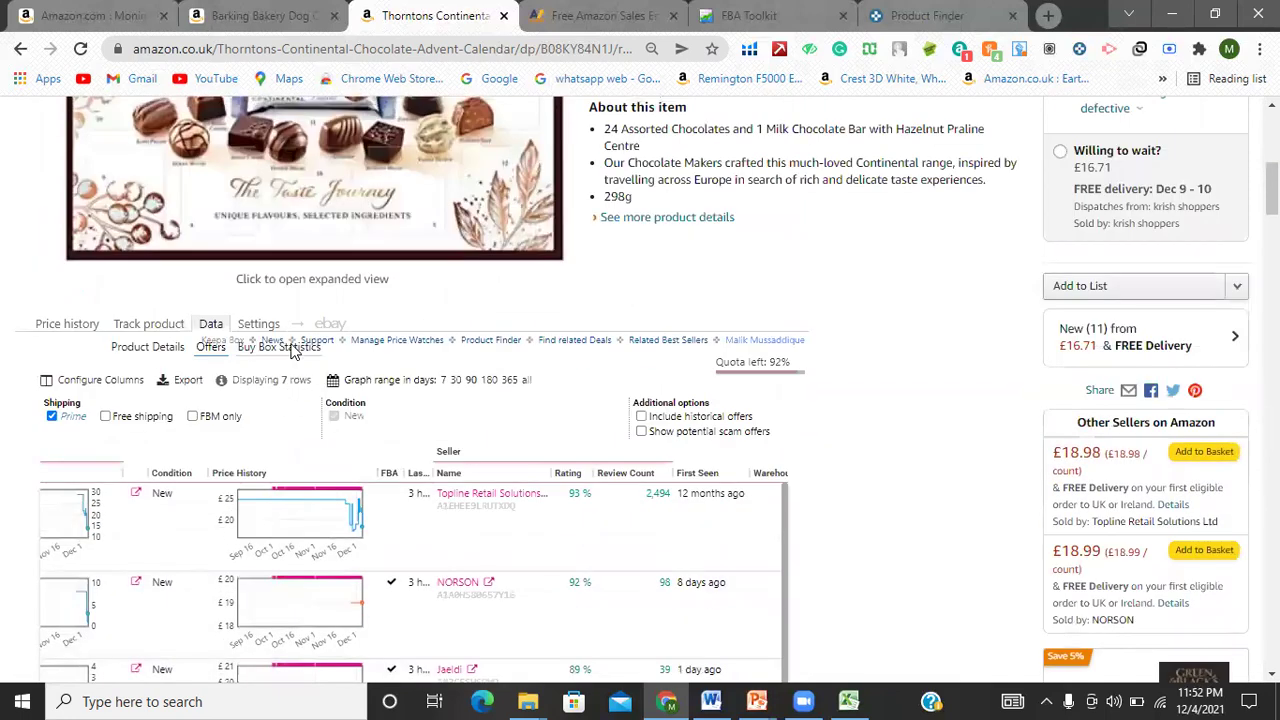
pyautogui.click(192, 416)
pyautogui.click(53, 418)
pyautogui.scroll(-1, 272, 440)
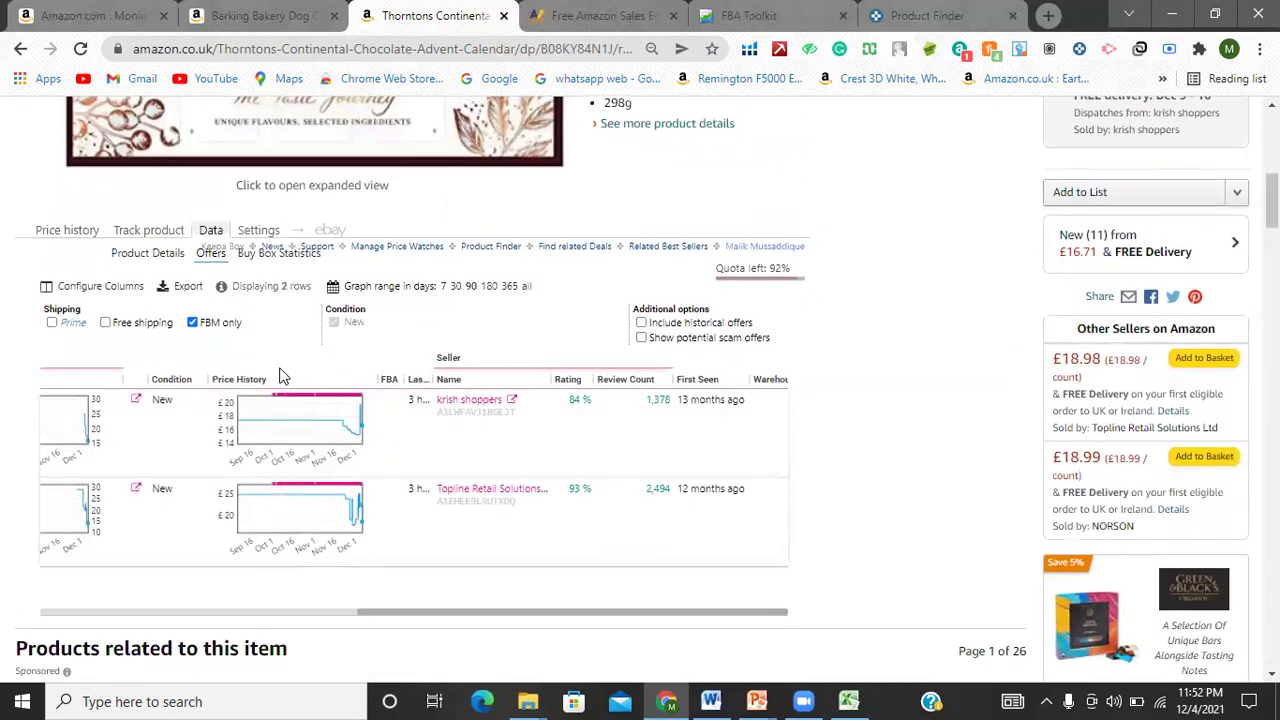
pyautogui.click(52, 323)
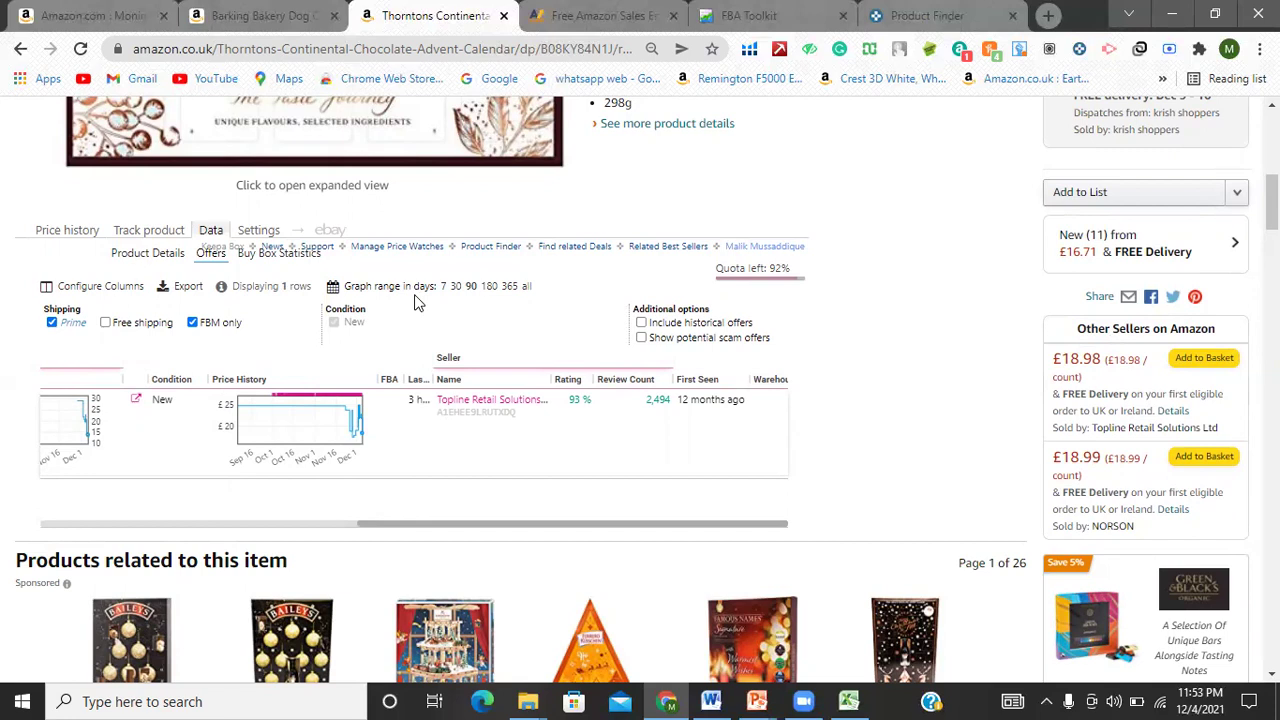
pyautogui.scroll(3, 474, 275)
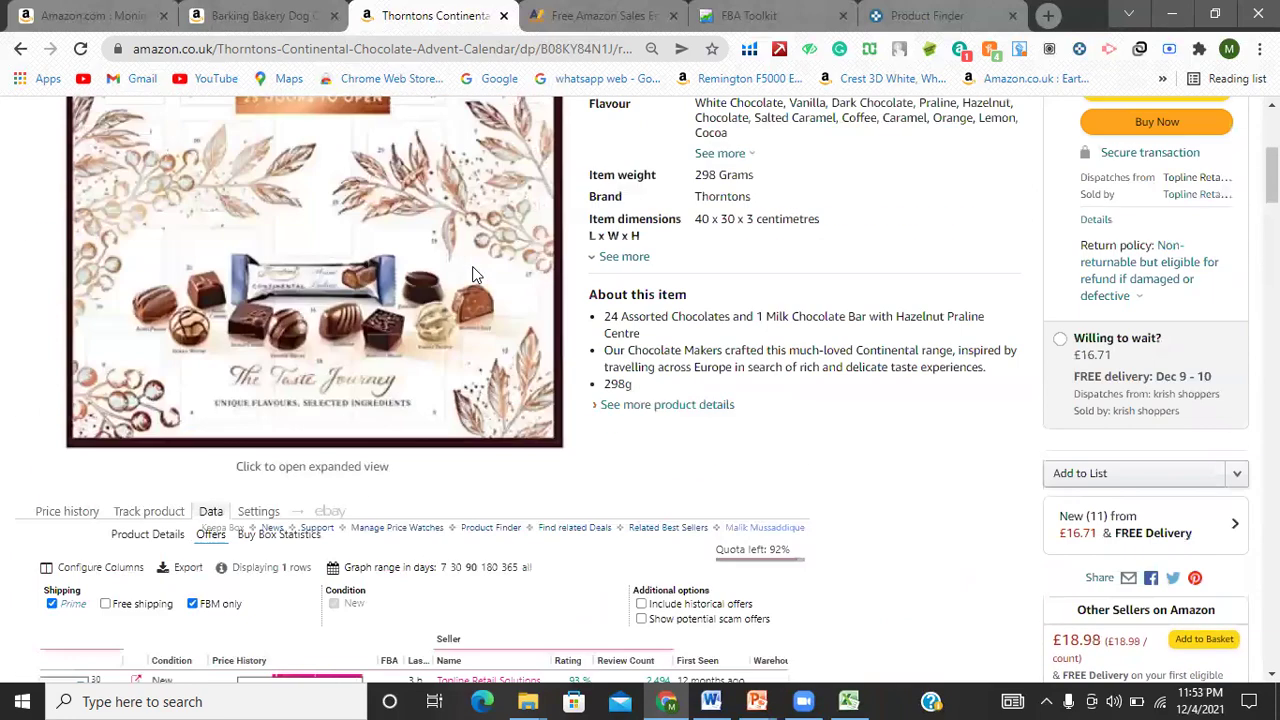
pyautogui.scroll(4, 767, 354)
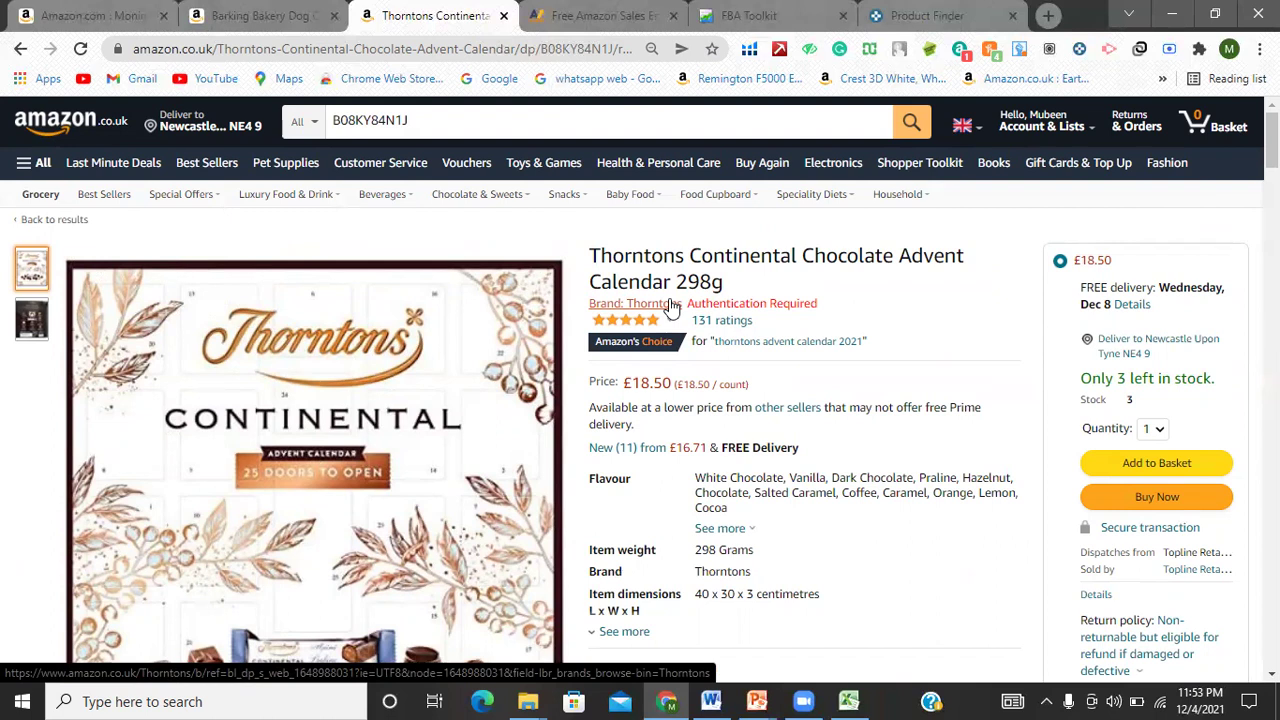
# Switch to the Keepa export in Excel, mark the Thorntons ASIN in red, and copy the Disaronno ASIN from cell C22
pyautogui.click(849, 699)
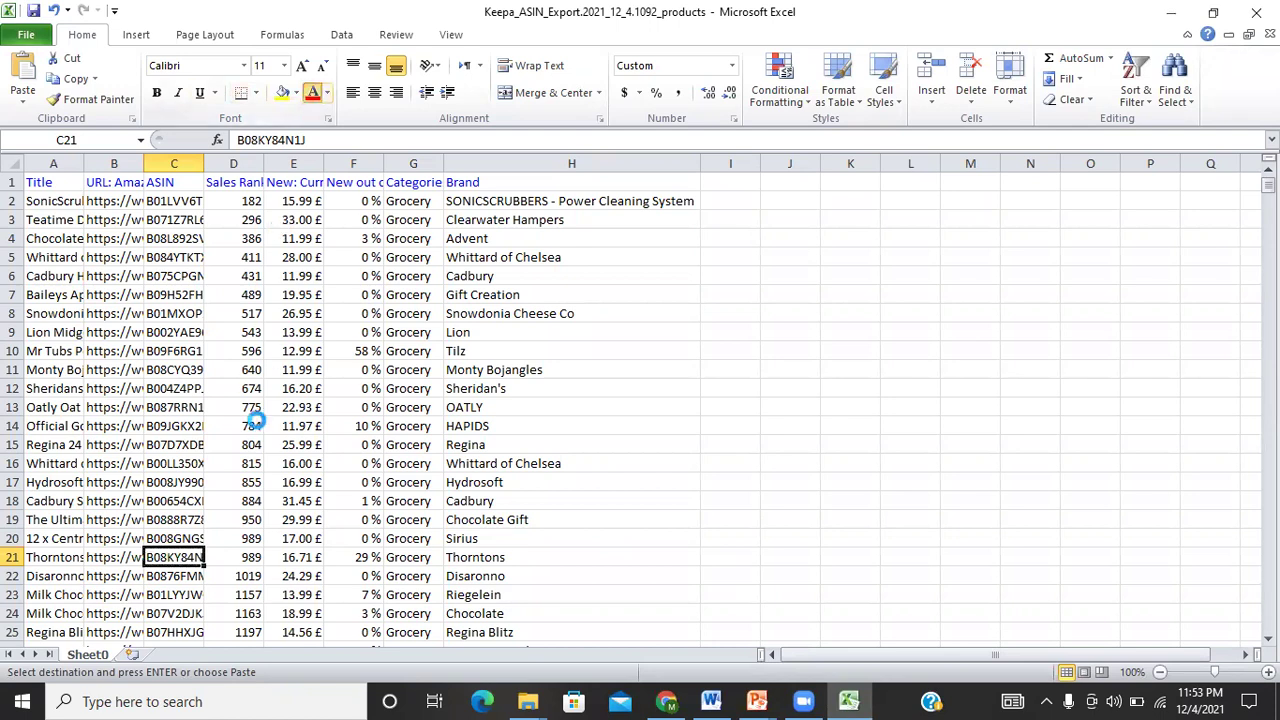
pyautogui.scroll(-1, 543, 552)
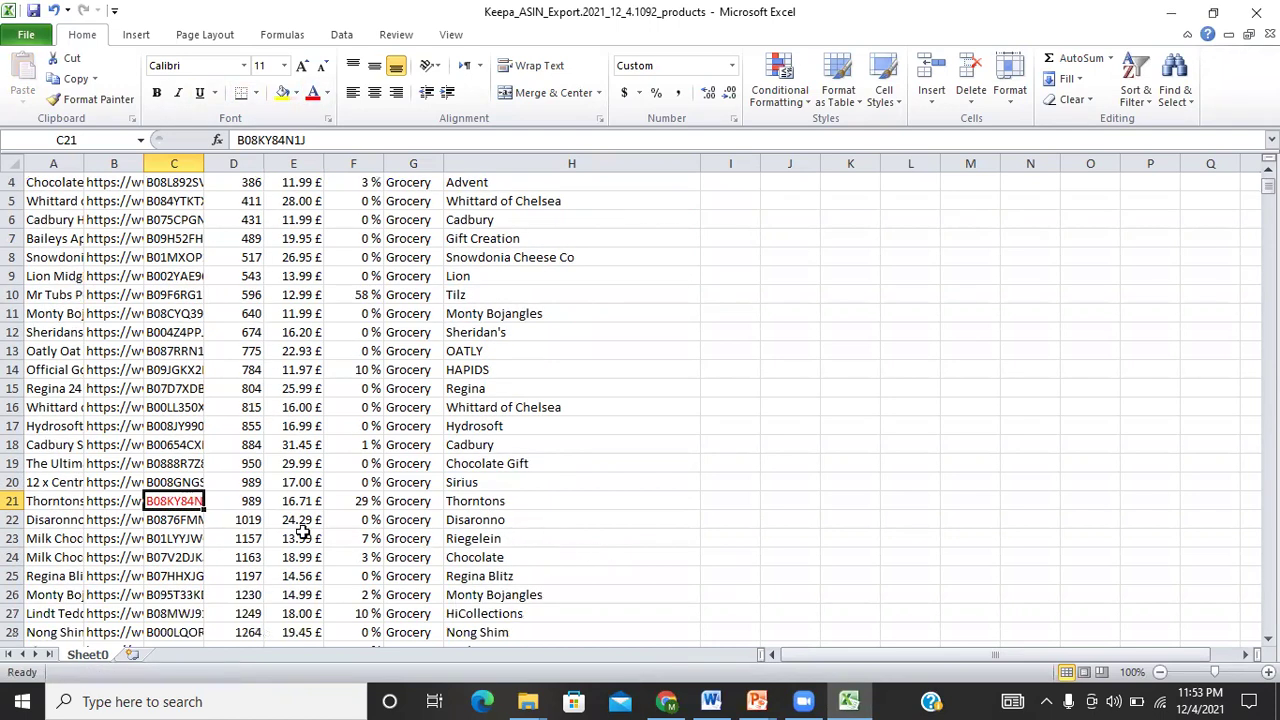
pyautogui.click(177, 517)
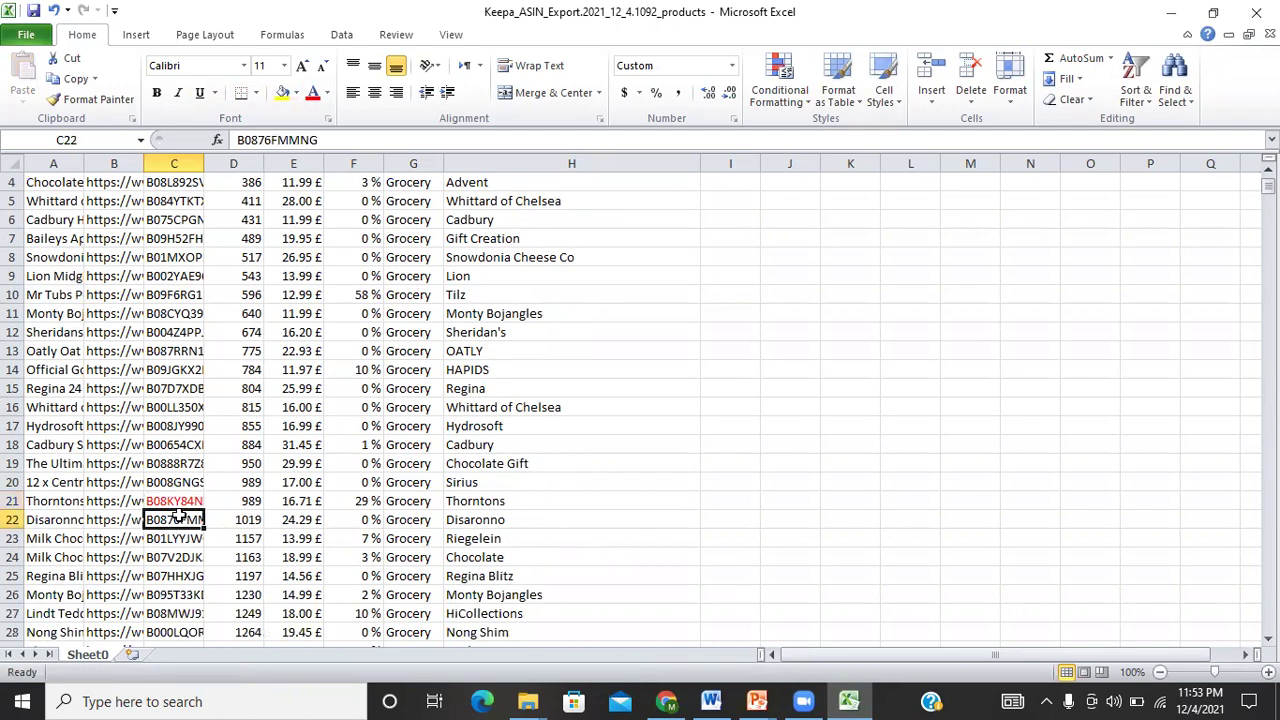
pyautogui.hotkey('ctrl', 'c')
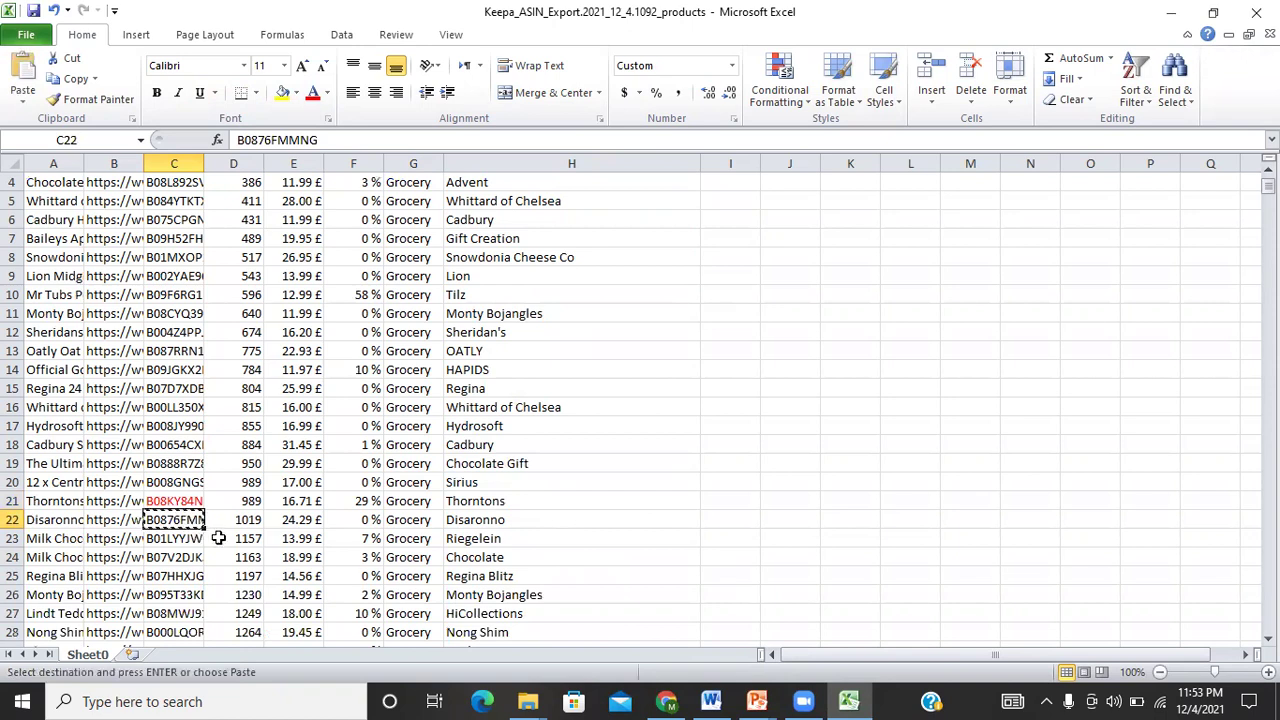
# Switch to Chrome and search Amazon UK for the copied ASIN B0876FMMNG
pyautogui.click(666, 700)
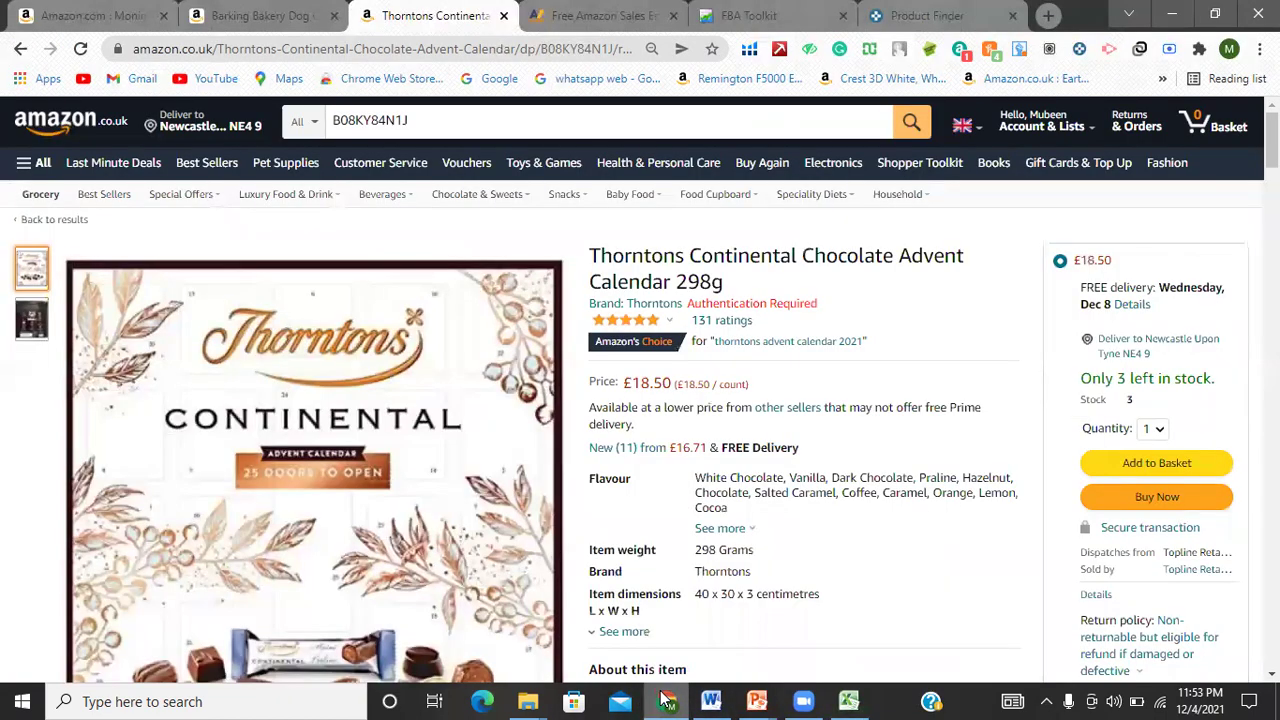
pyautogui.click(552, 117)
pyautogui.hotkey('ctrl', 'a')
pyautogui.hotkey('ctrl', 'v')
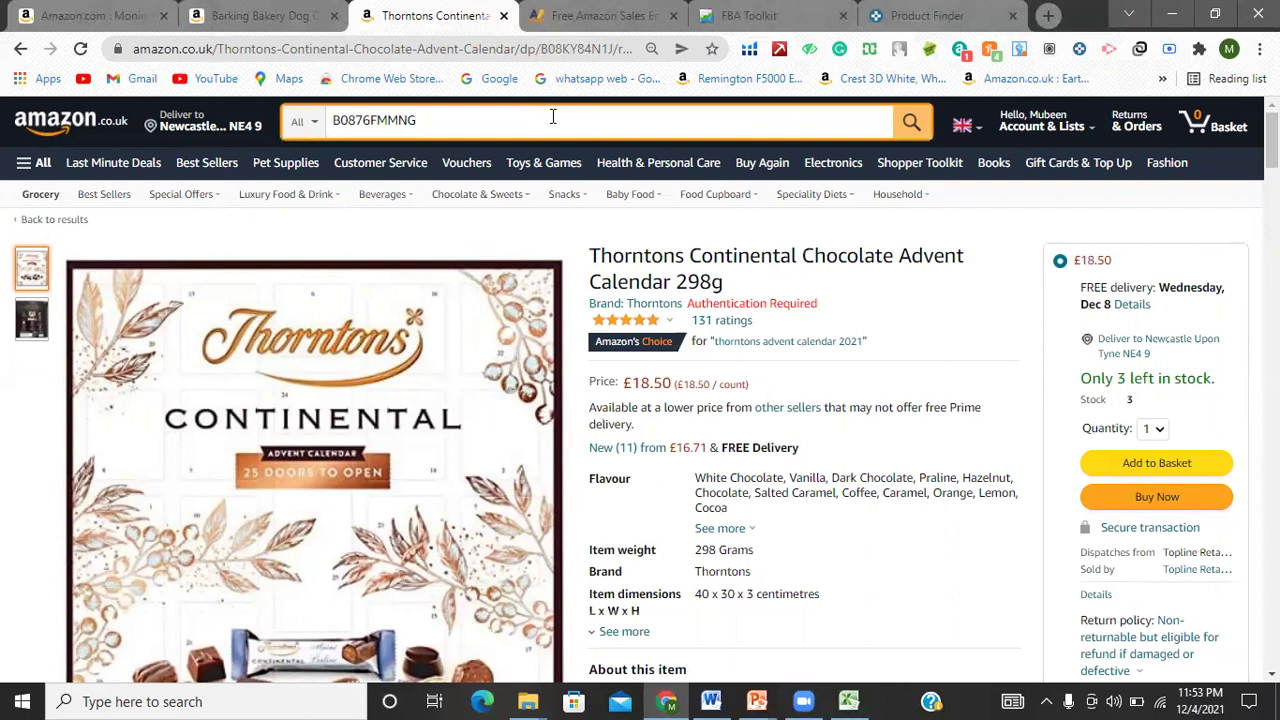
pyautogui.press('Return')
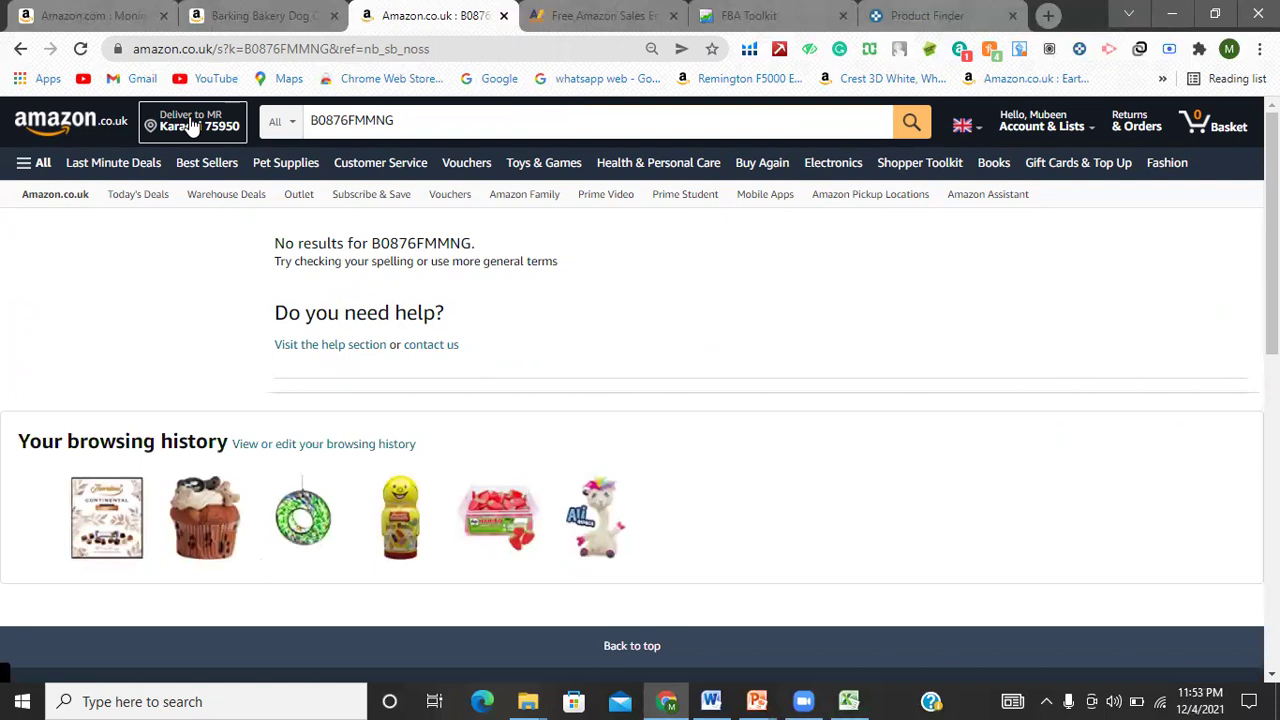
# Change Amazon's delivery location to the saved UK postcode and refresh the search for the ASIN
pyautogui.click(189, 122)
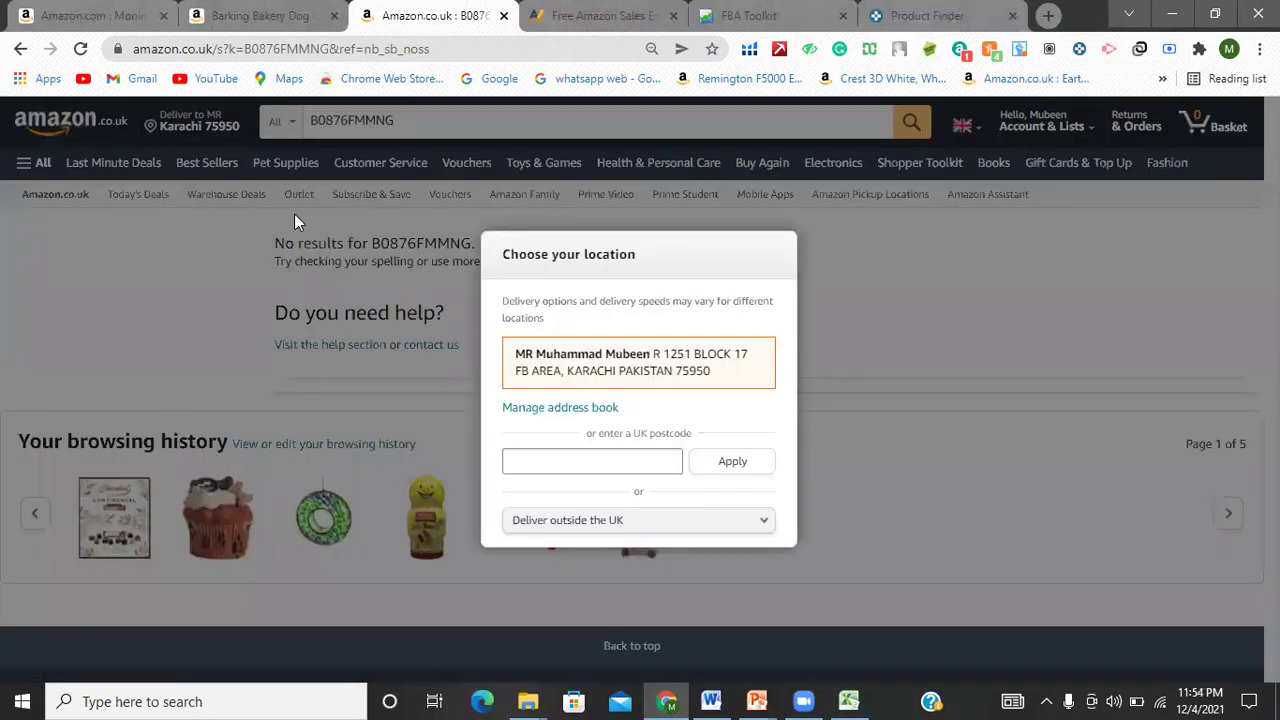
pyautogui.click(575, 455)
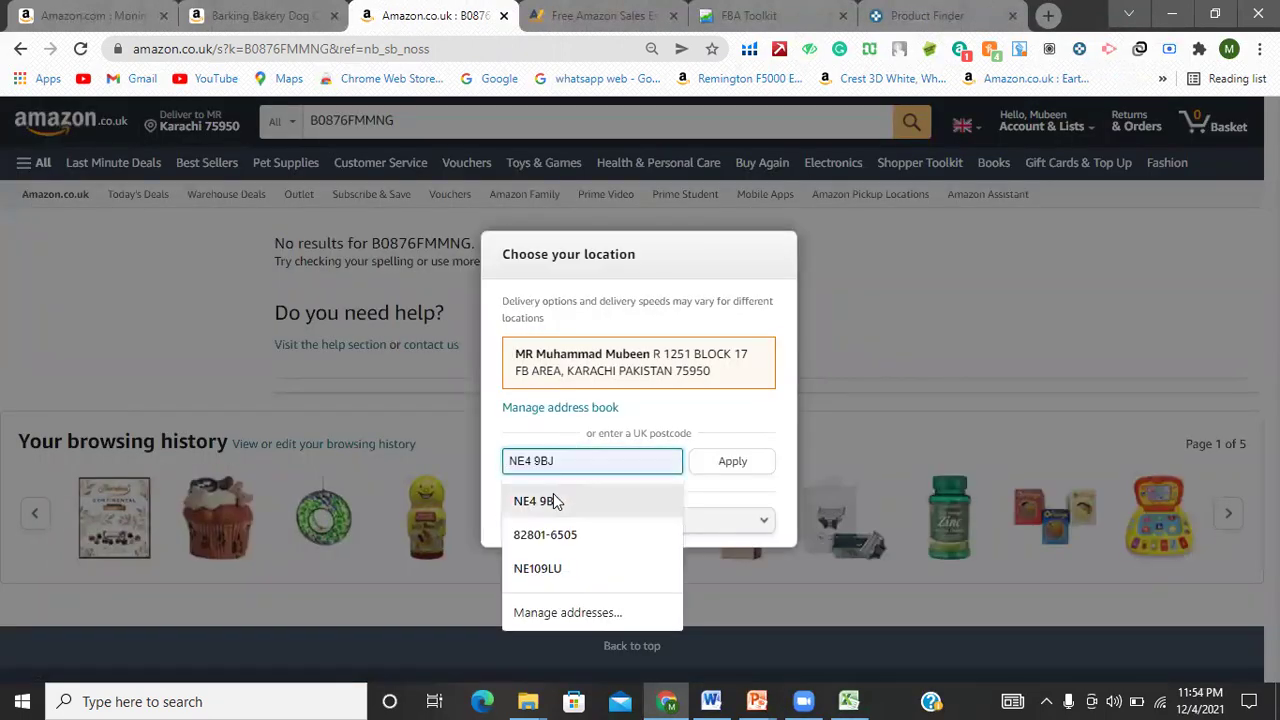
pyautogui.click(560, 500)
pyautogui.click(714, 465)
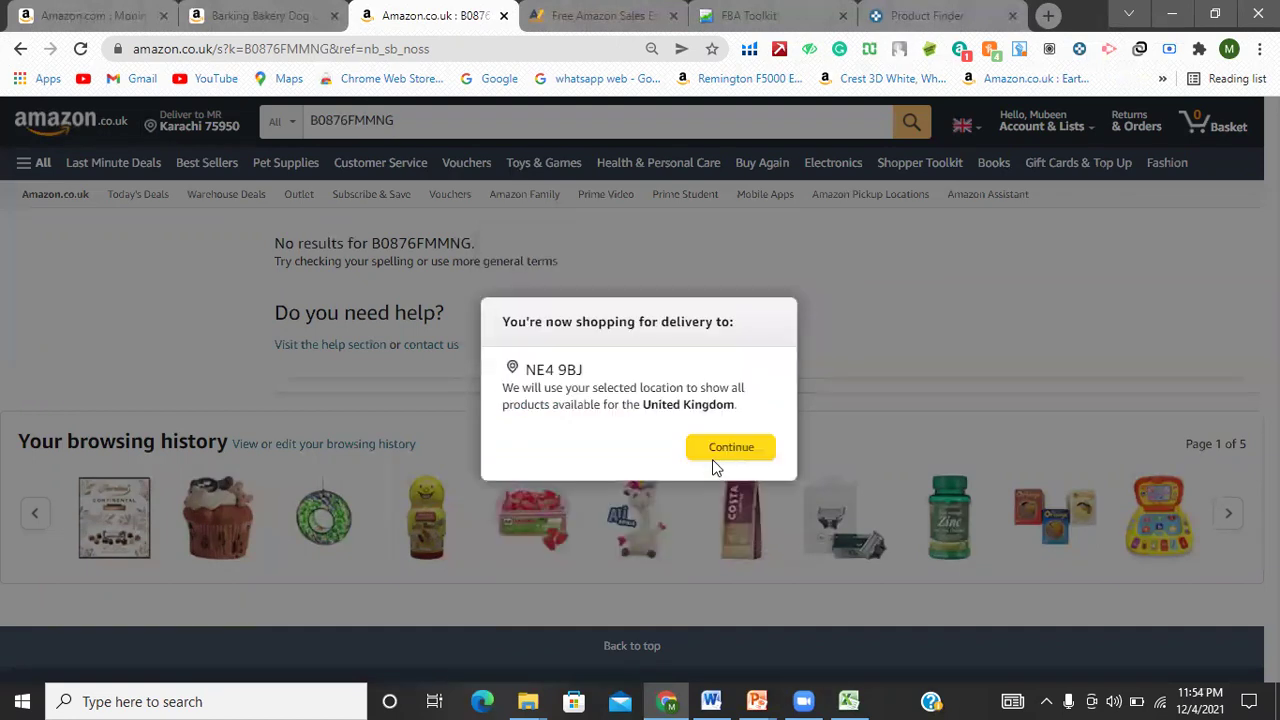
pyautogui.click(718, 448)
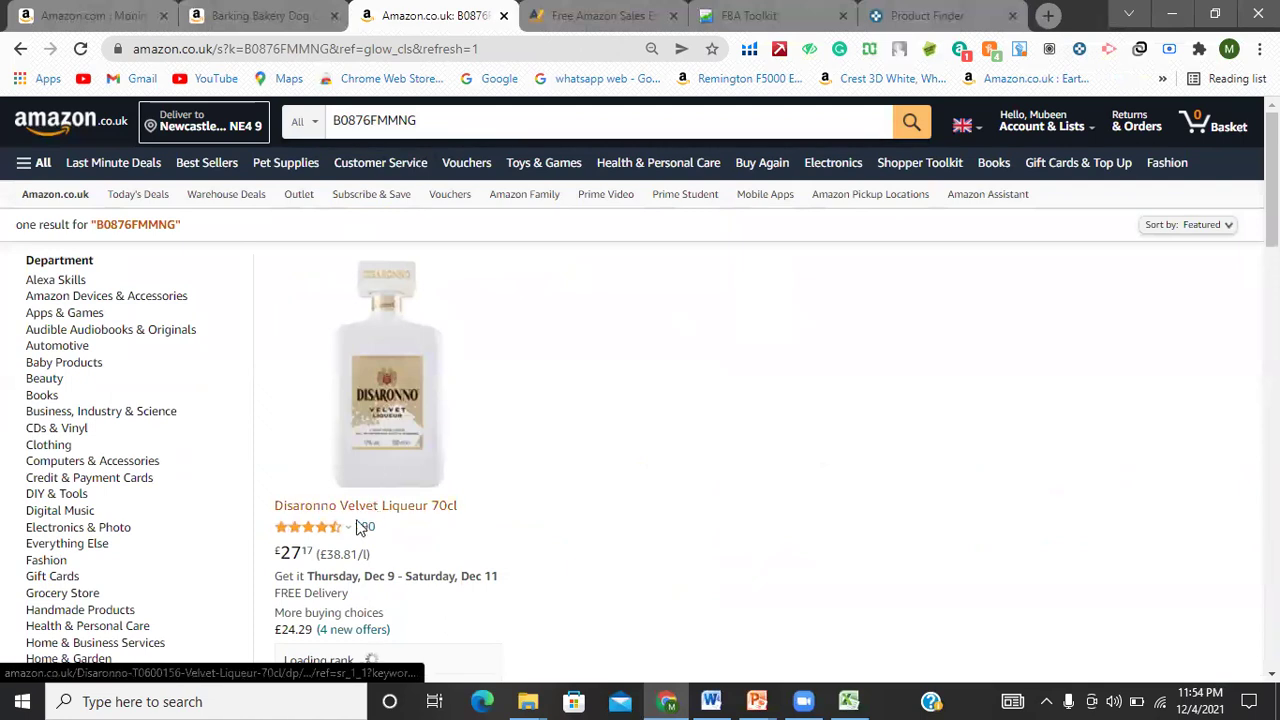
# Open the Disaronno Velvet Liqueur 70cl listing and look over its details and Keepa price history chart
pyautogui.click(352, 508)
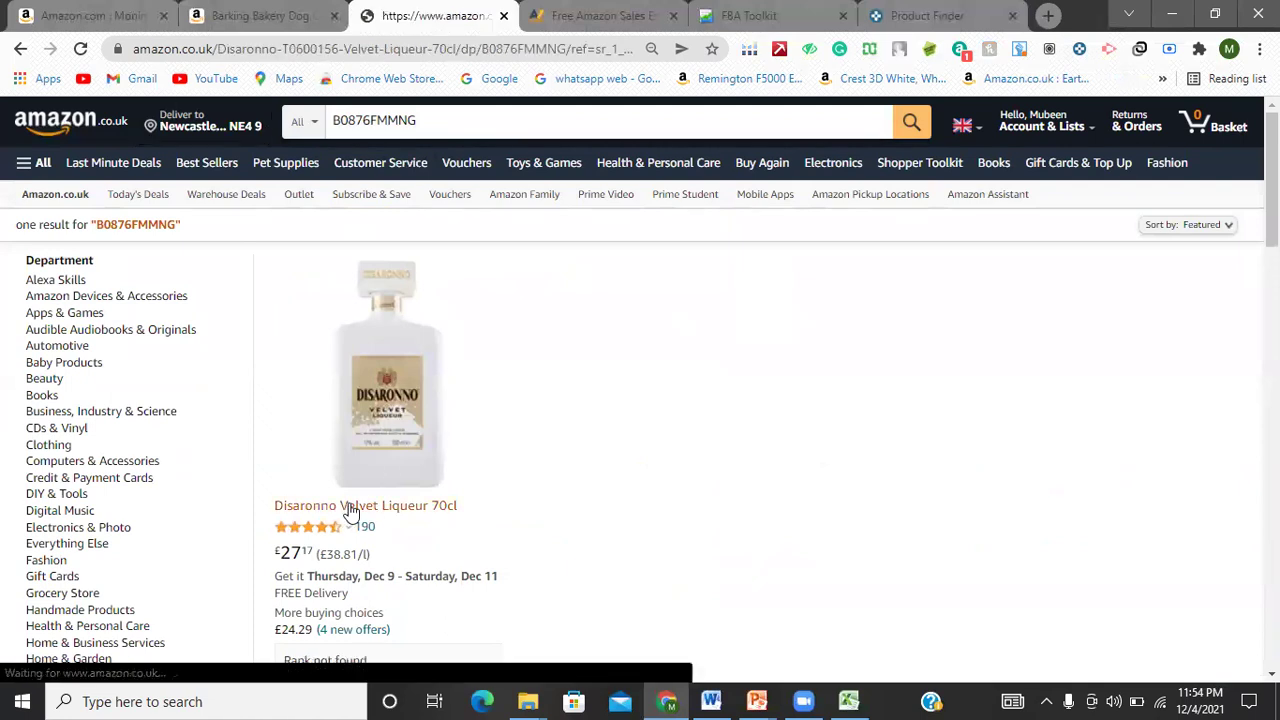
pyautogui.scroll(-3, 783, 317)
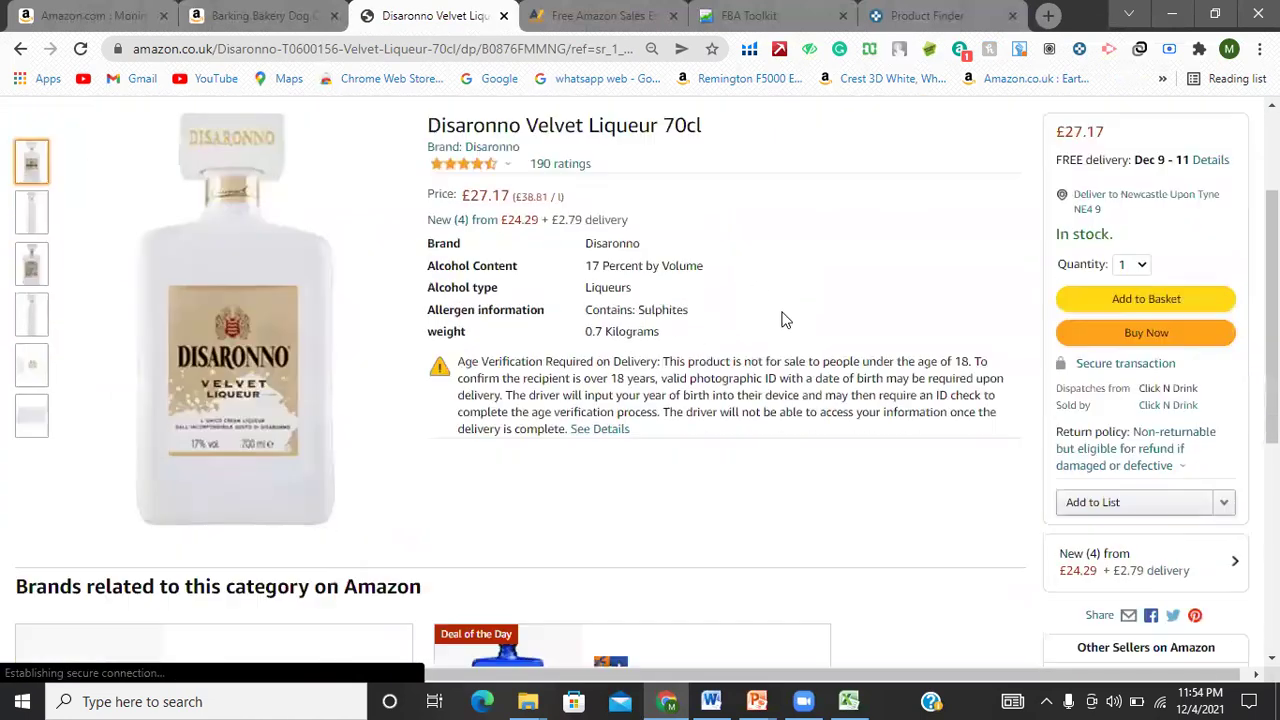
pyautogui.scroll(2, 714, 310)
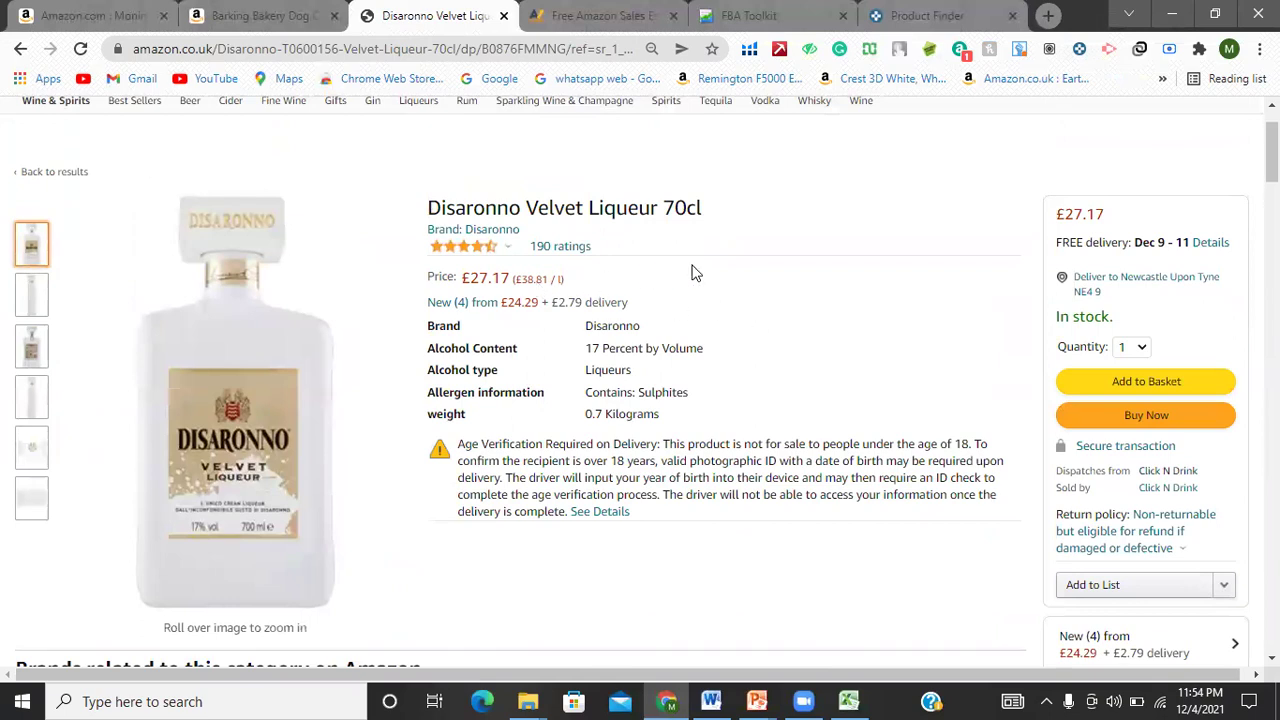
pyautogui.scroll(-3, 648, 352)
pyautogui.scroll(2, 650, 354)
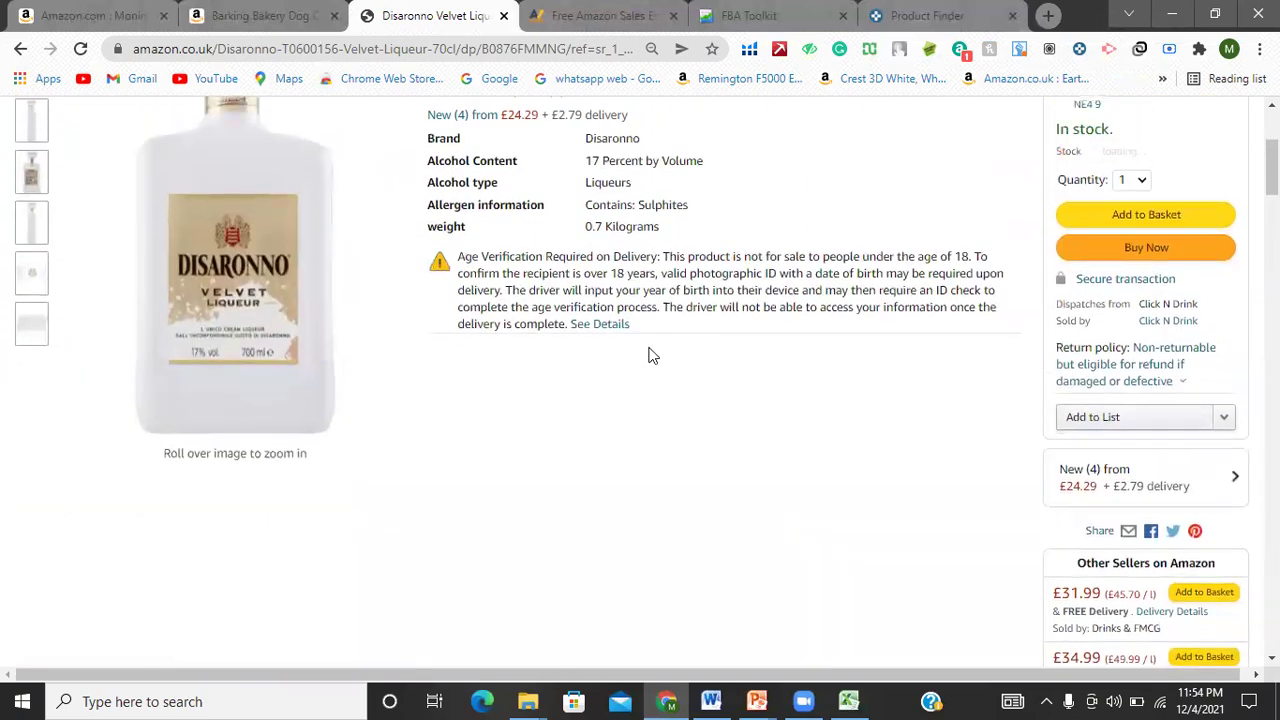
pyautogui.scroll(-3, 651, 355)
pyautogui.scroll(-2, 648, 355)
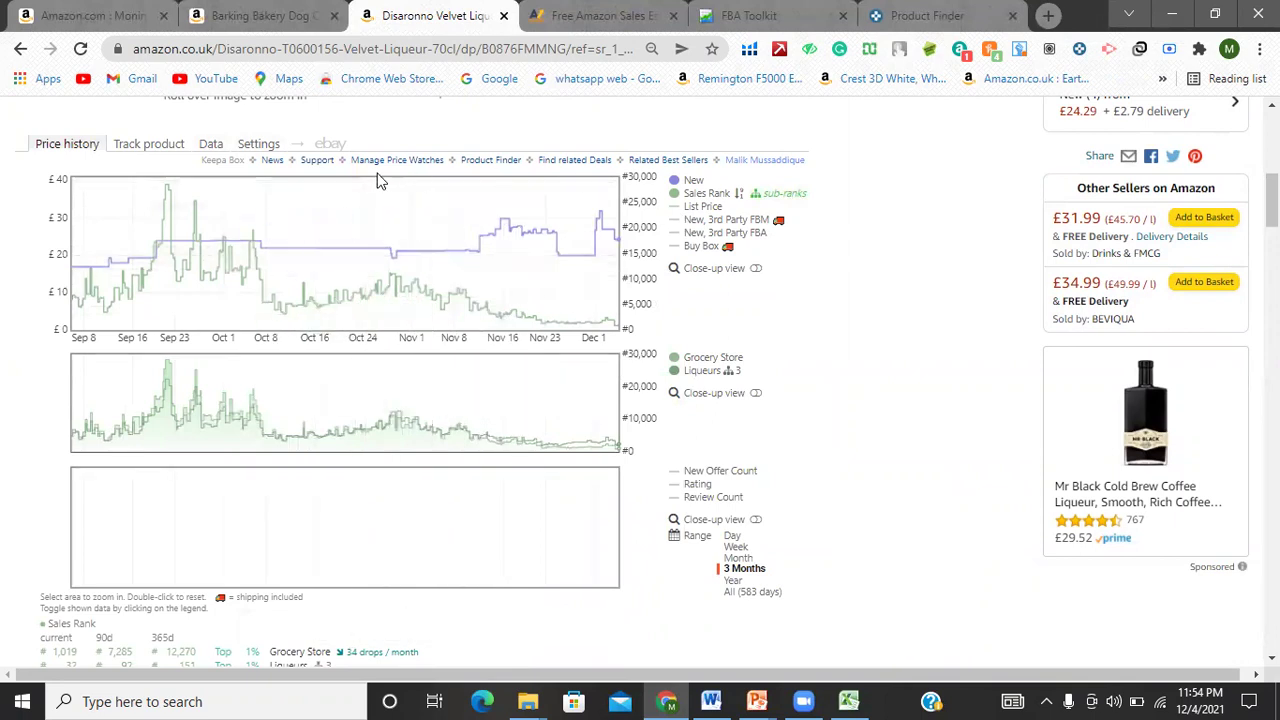
# Review Keepa's product details for the liqueur, and show its price history over a range of one year
pyautogui.click(213, 146)
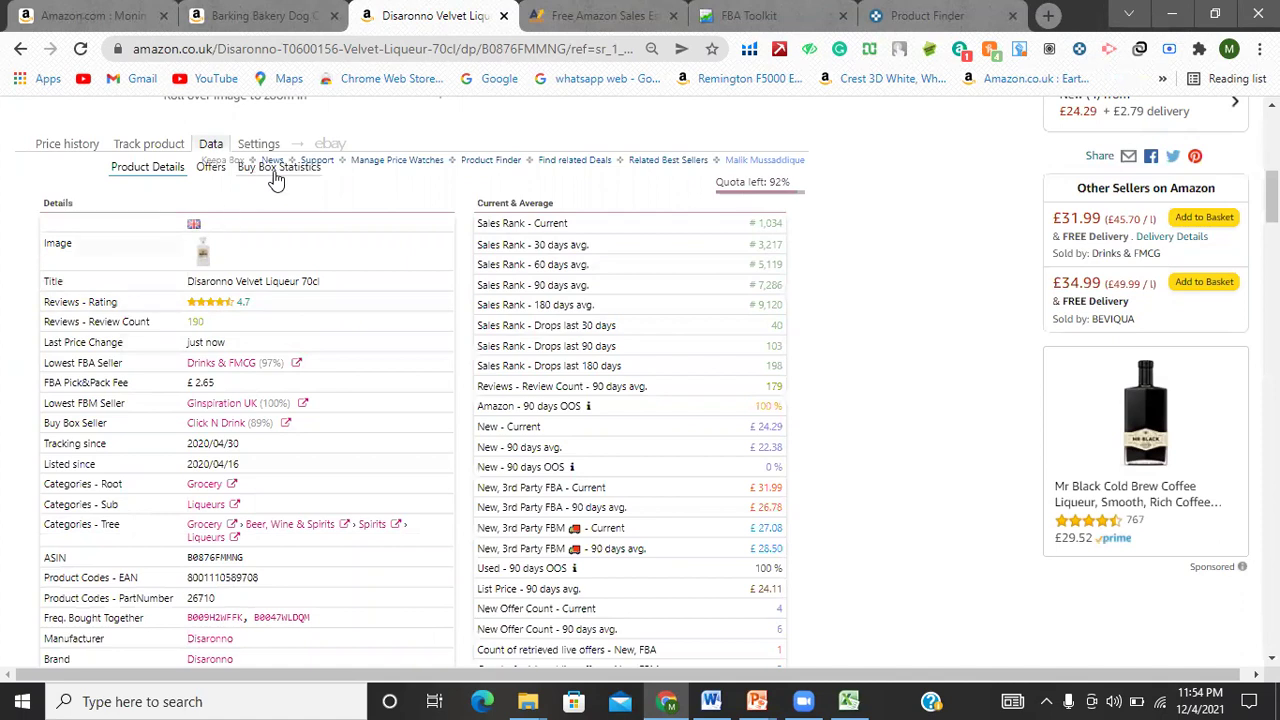
pyautogui.click(75, 146)
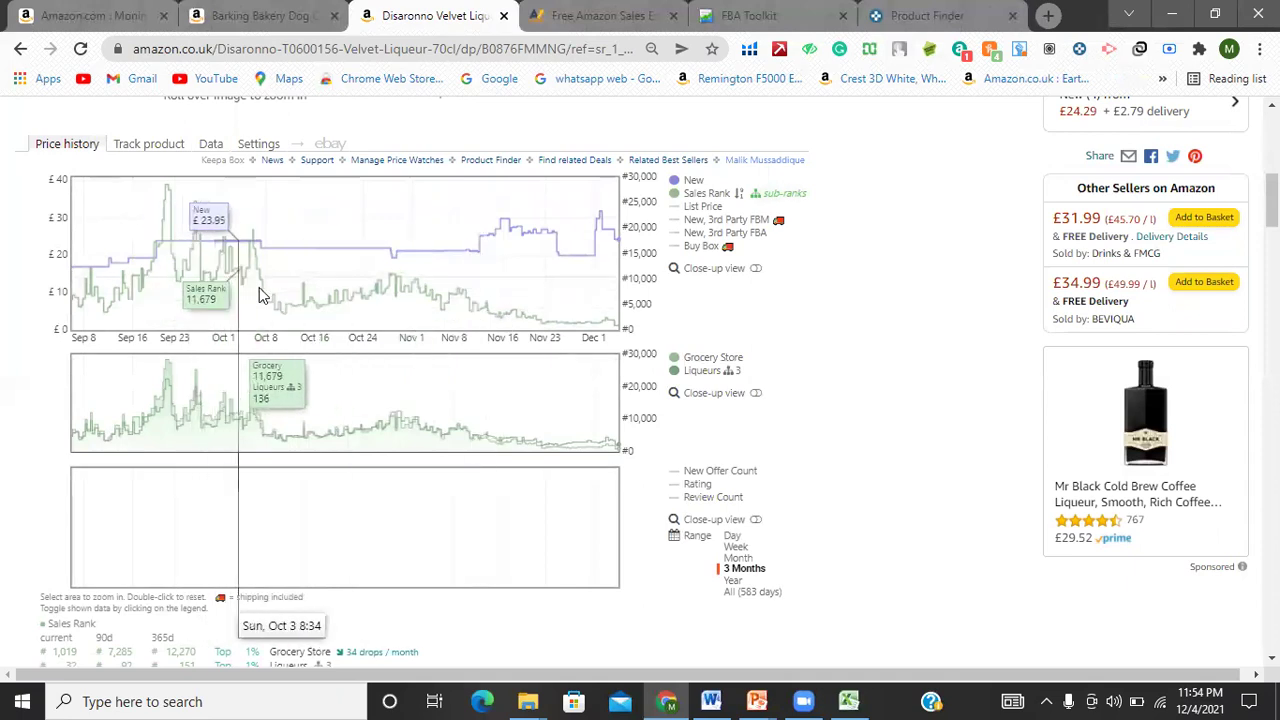
pyautogui.click(732, 582)
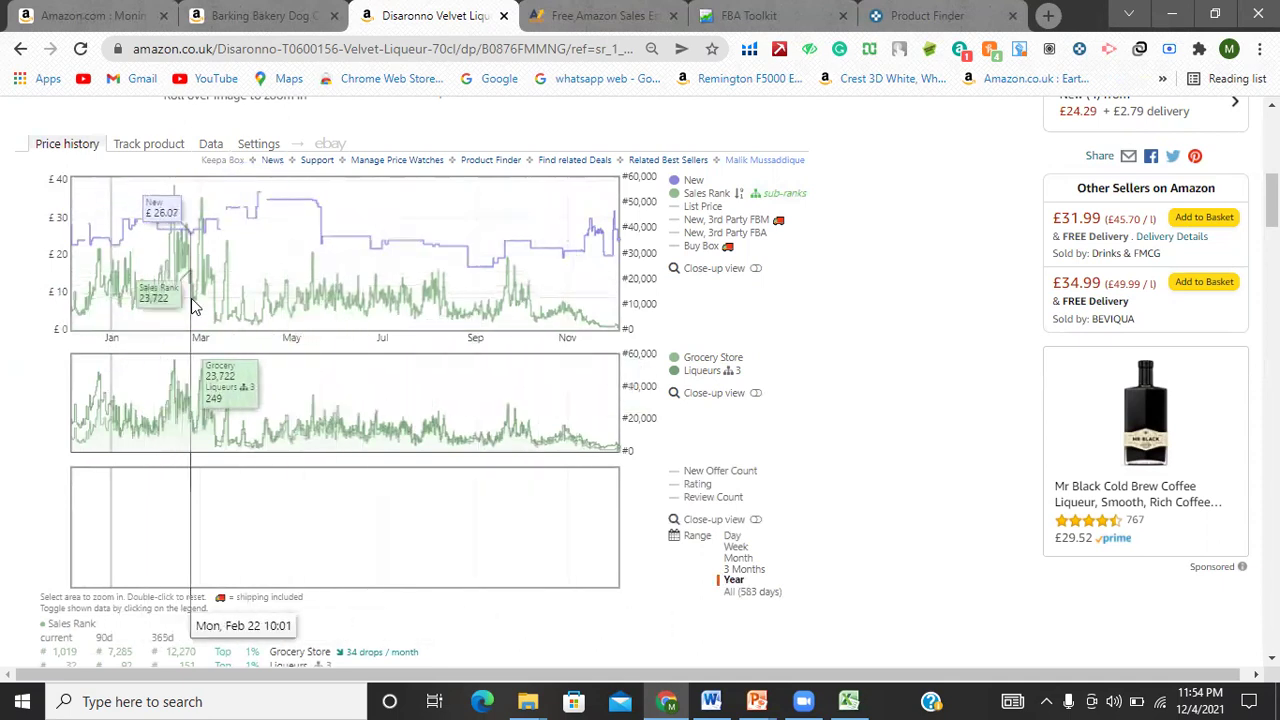
# Open Keepa's Buy Box Statistics for the liqueur and compare the sellers' win percentages, average prices and stock
pyautogui.scroll(1, 195, 300)
pyautogui.click(213, 240)
pyautogui.click(255, 268)
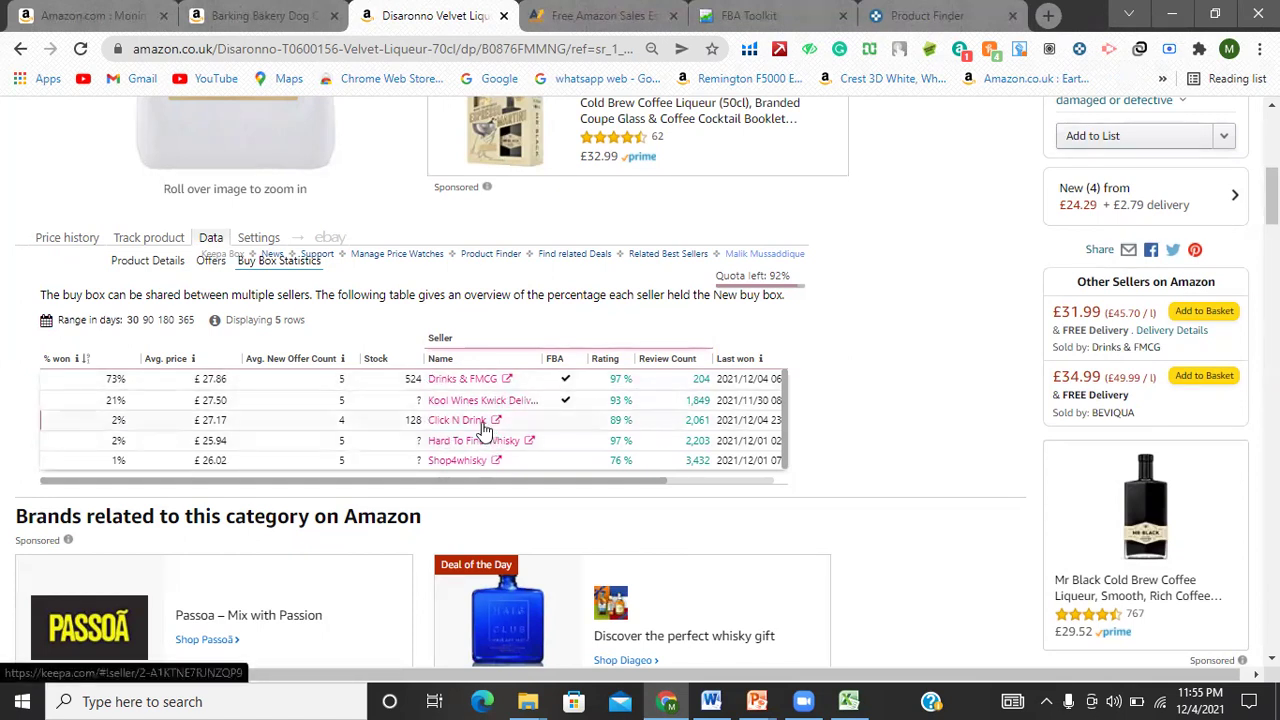
# Filter Keepa's Offers for the liqueur to Prime, review the sellers' ratings and review counts, and open the Drinks & FMCG seller page
pyautogui.click(210, 264)
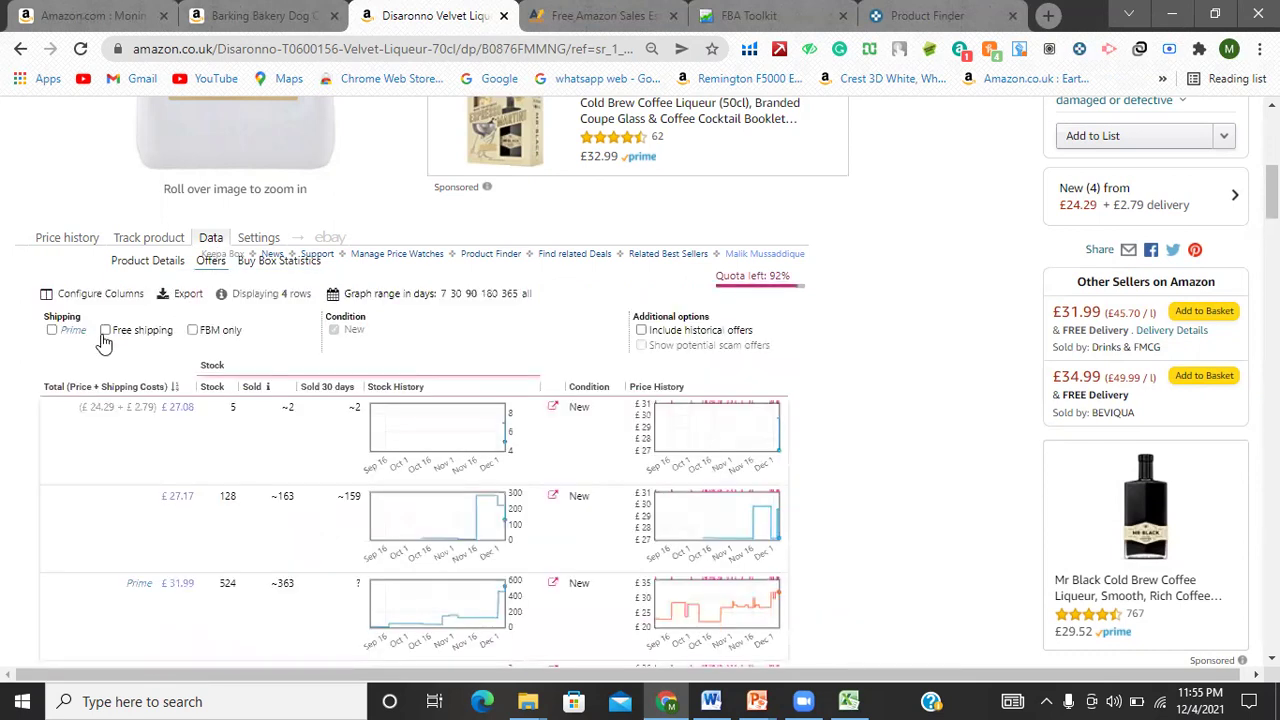
pyautogui.click(52, 330)
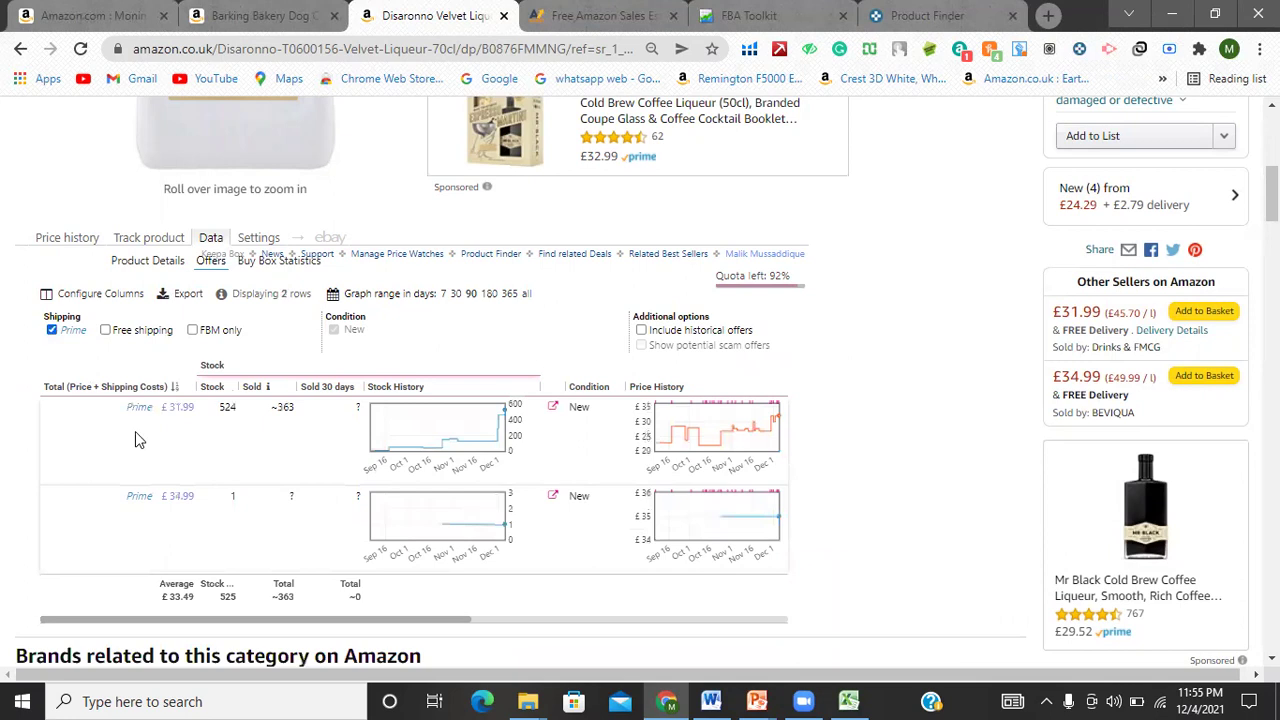
pyautogui.moveTo(274, 621); pyautogui.dragTo(603, 623)
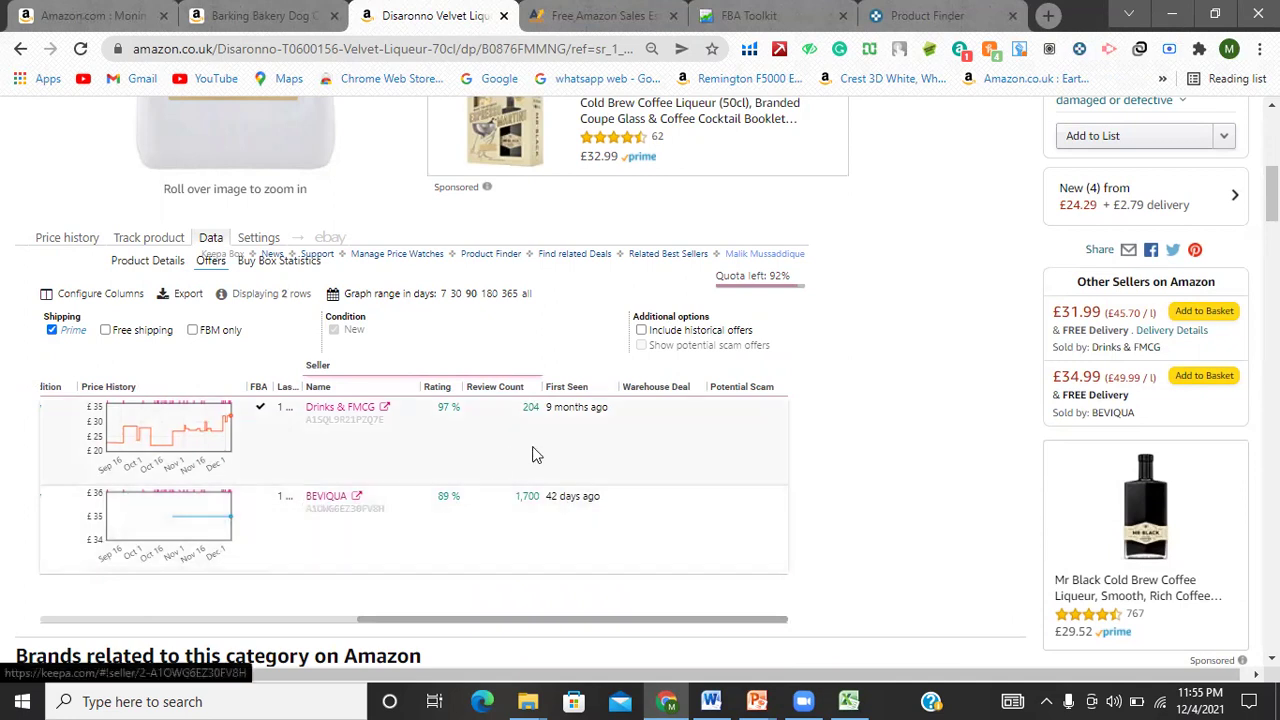
pyautogui.moveTo(451, 618)
pyautogui.mouseDown()
pyautogui.moveTo(113, 595)
pyautogui.moveTo(472, 608)
pyautogui.mouseUp()
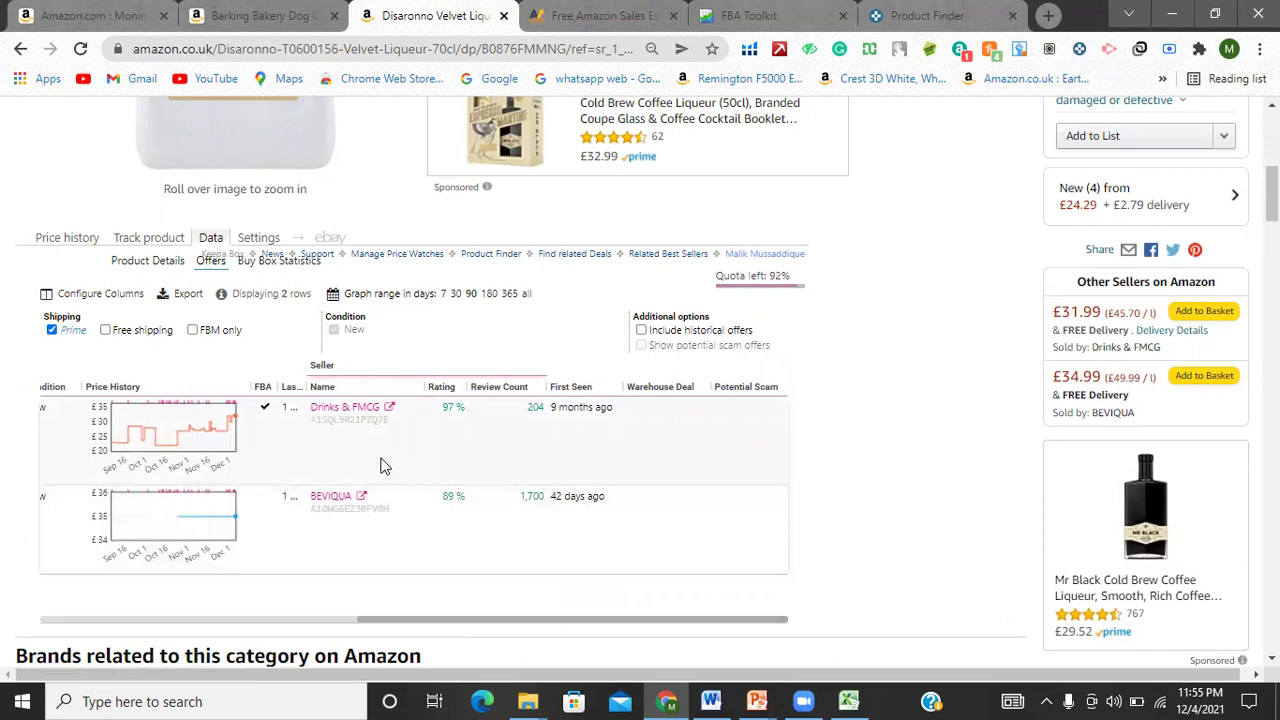
pyautogui.click(390, 411)
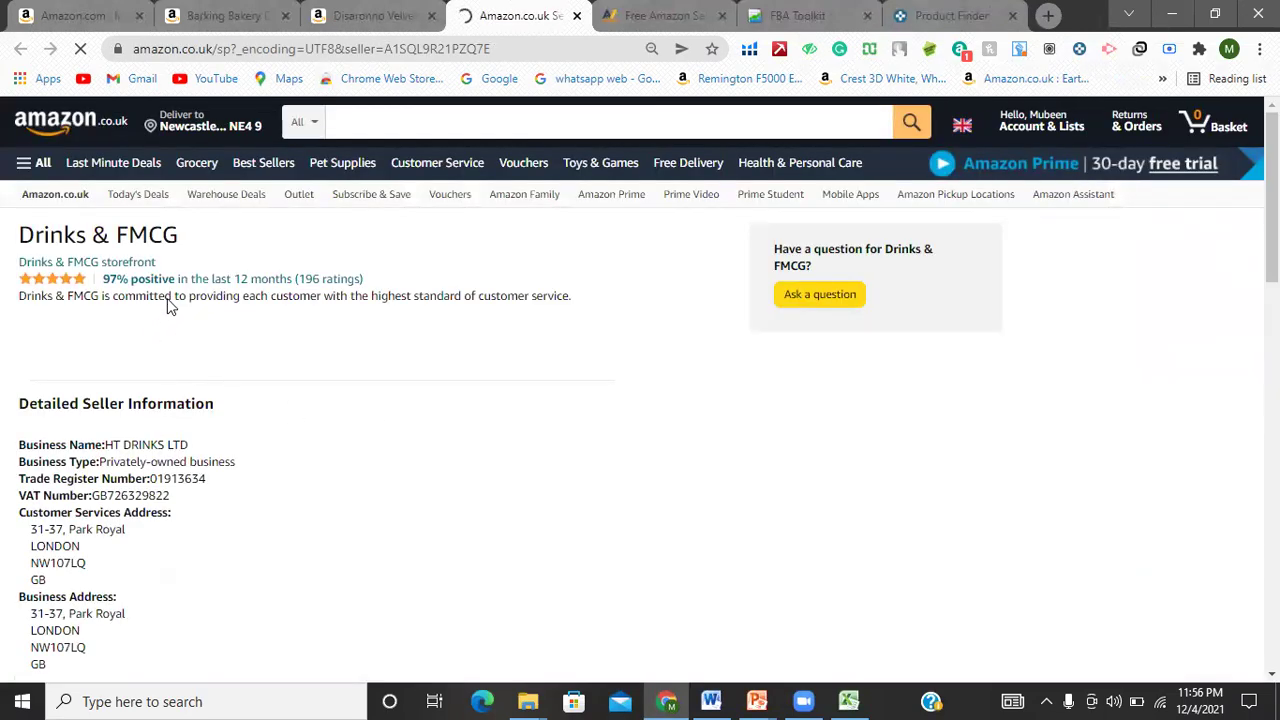
# Review the Drinks & FMCG seller's detailed information, including the business name and the country in its business address
pyautogui.scroll(-2, 71, 385)
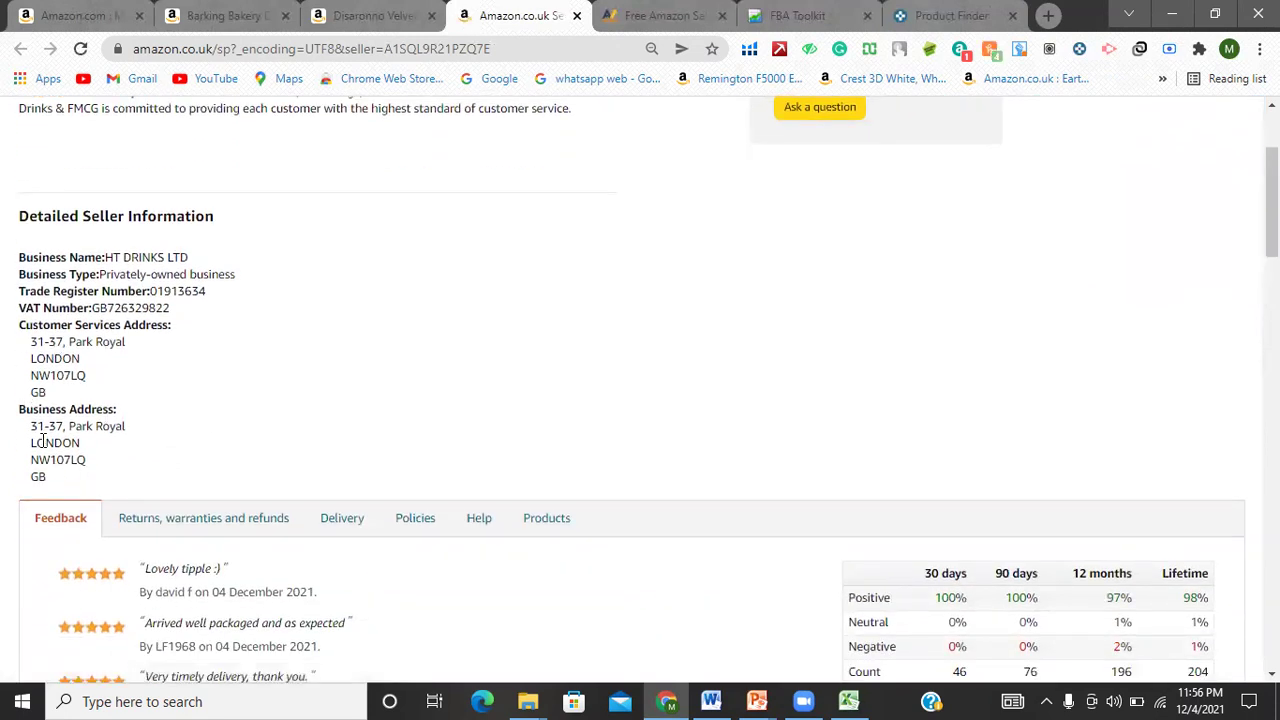
pyautogui.doubleClick(44, 478)
pyautogui.moveTo(105, 257); pyautogui.dragTo(190, 257)
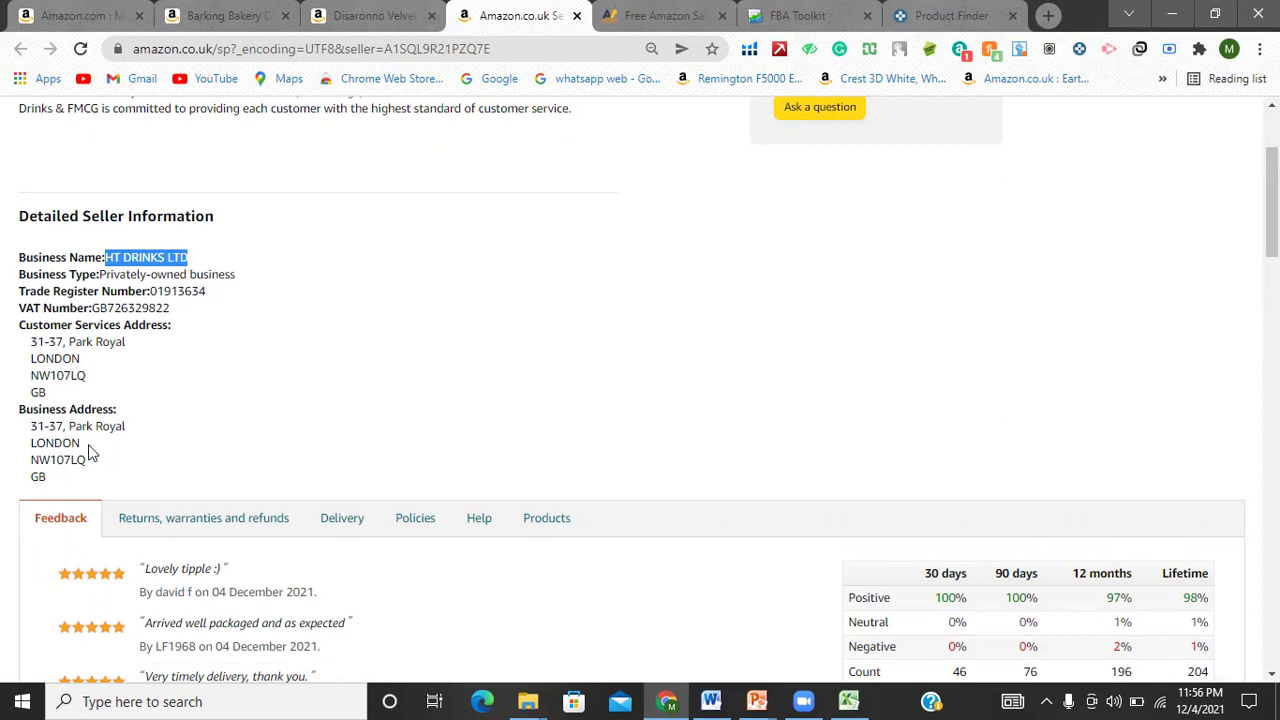
pyautogui.scroll(2, 91, 453)
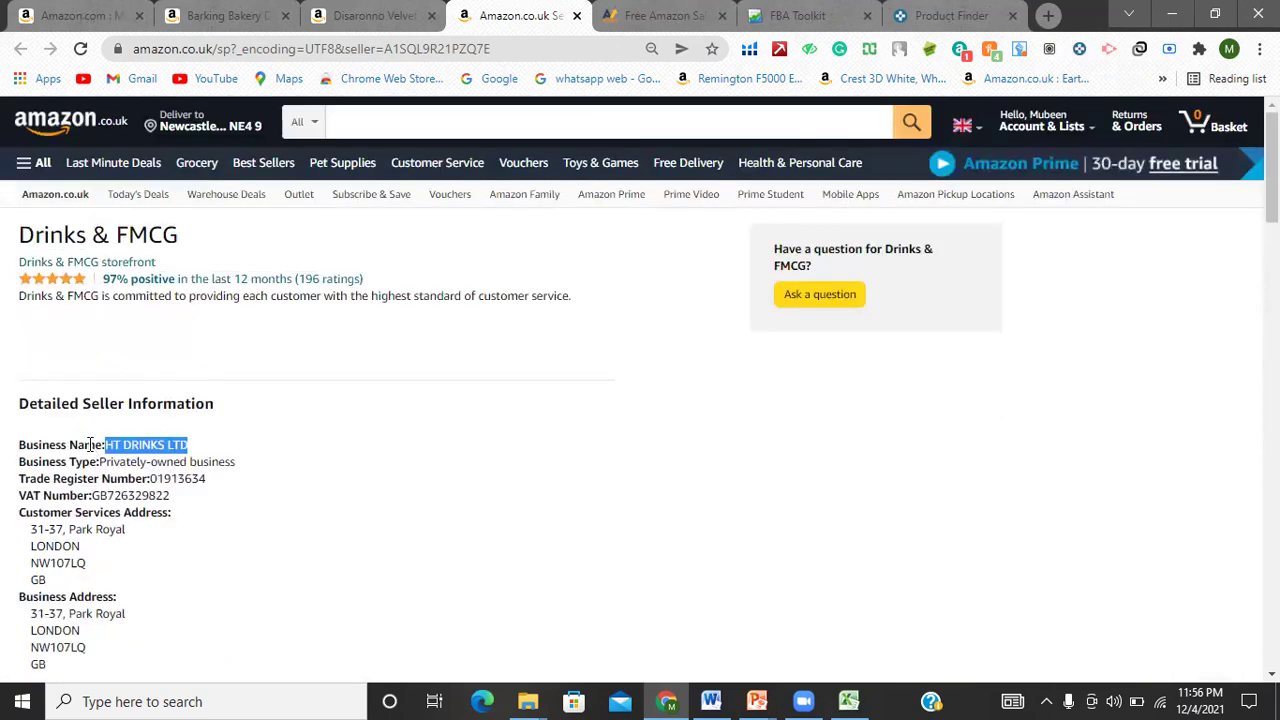
# Open the Drinks & FMCG storefront and review its number of products and its brand list
pyautogui.click(108, 270)
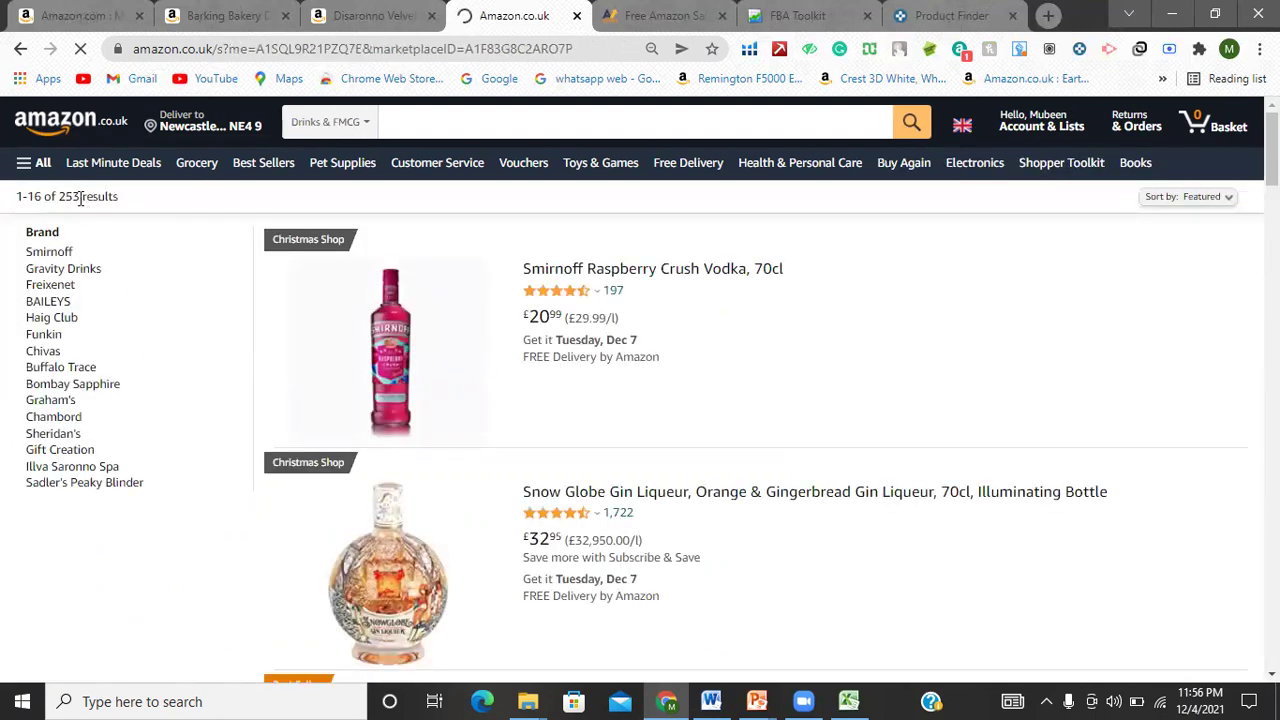
pyautogui.doubleClick(68, 197)
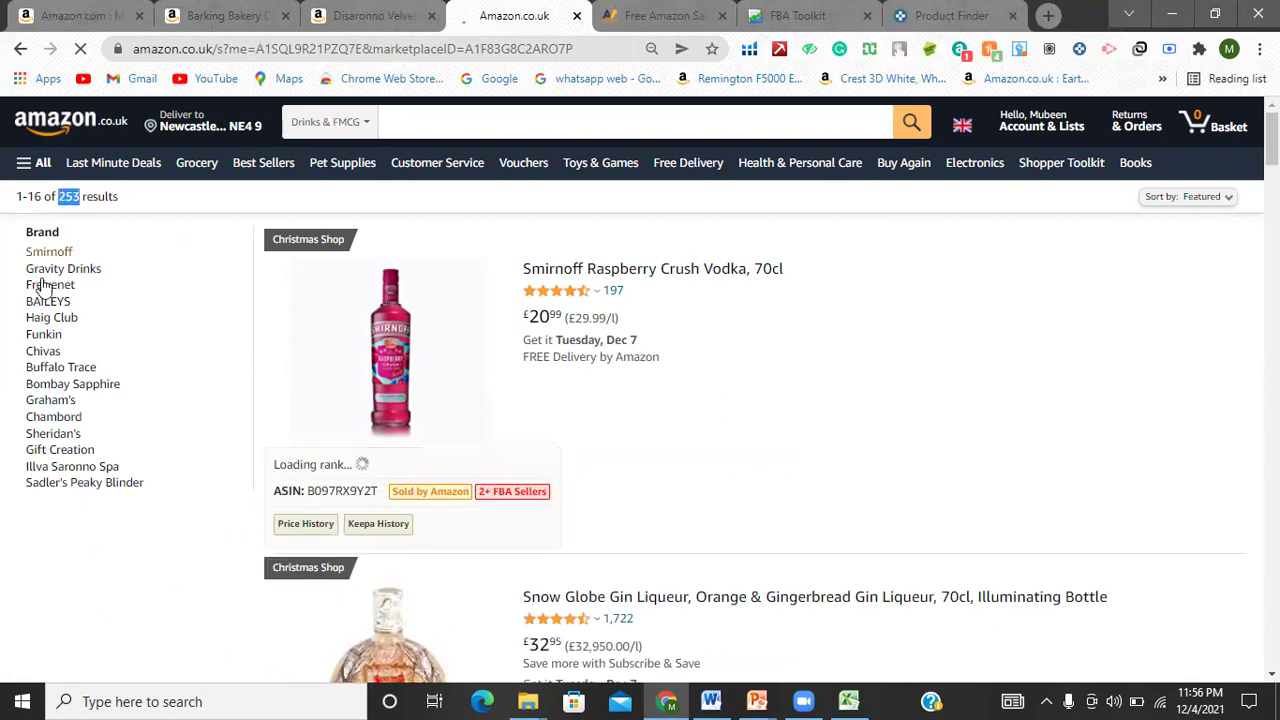
pyautogui.moveTo(153, 497); pyautogui.dragTo(14, 249)
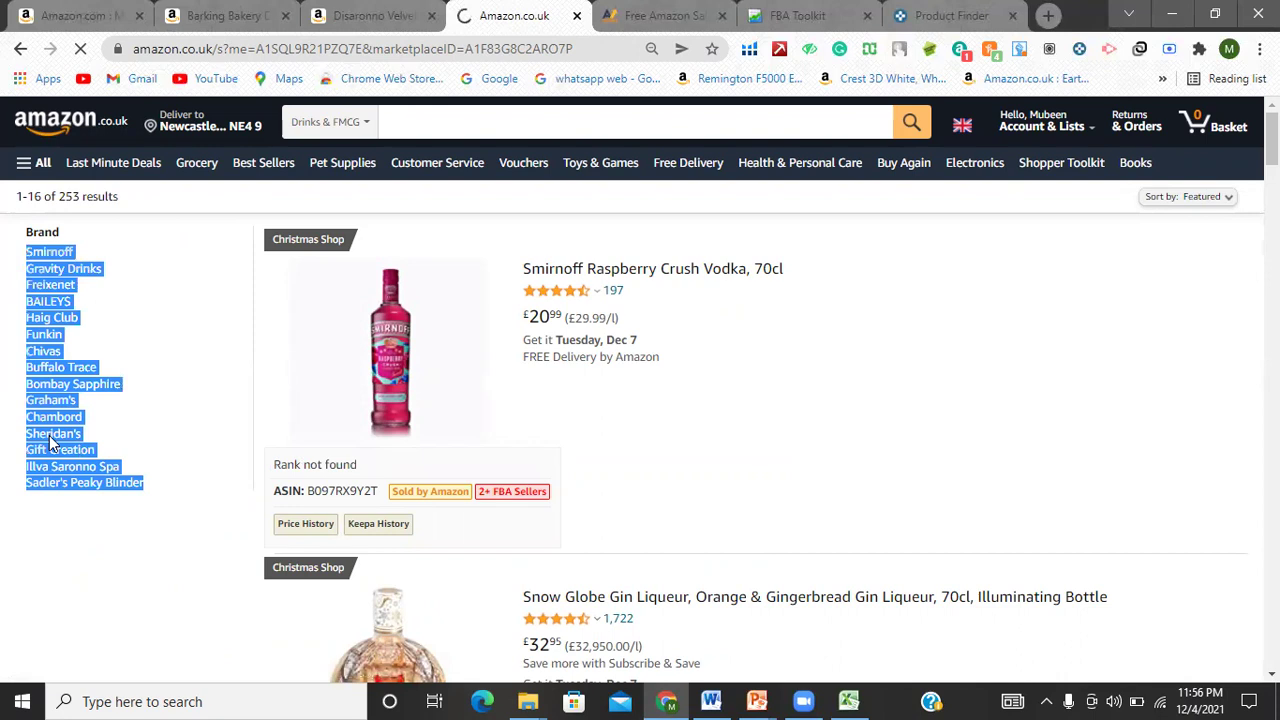
pyautogui.click(75, 527)
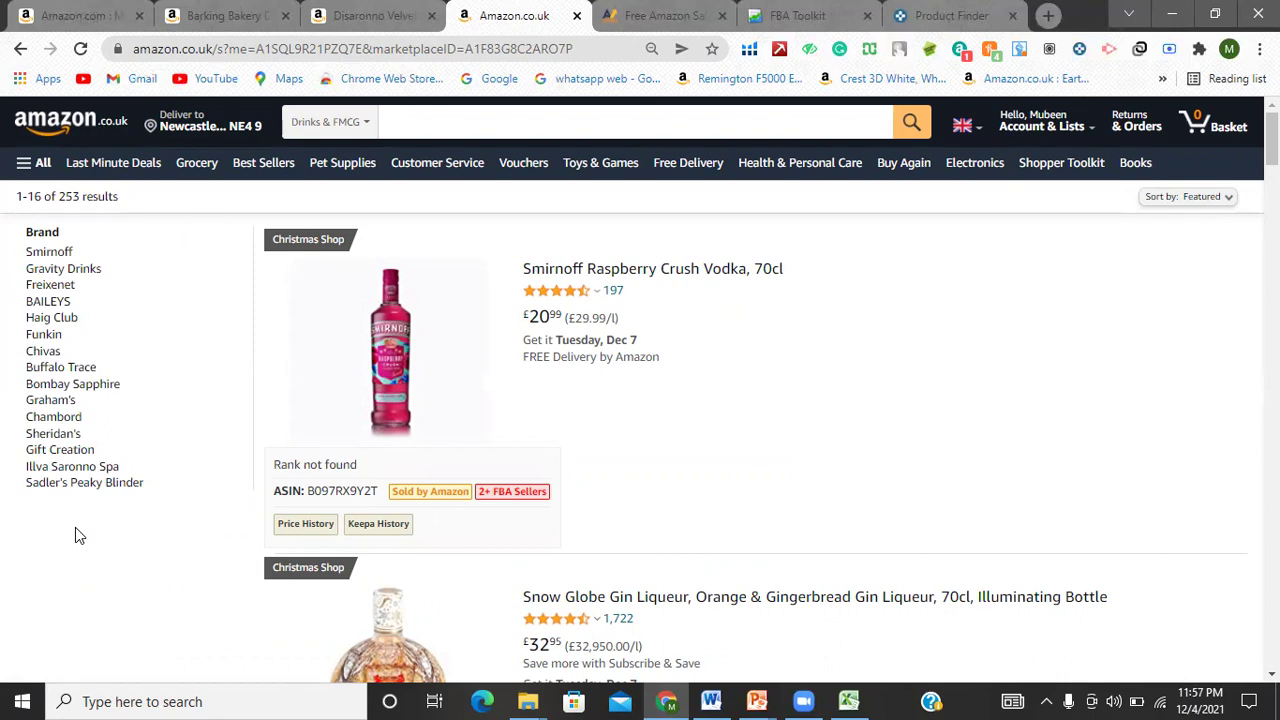
# Return to the Disaronno Velvet Liqueur listing and recheck its price, details and the Prime sellers' ratings and review counts in Keepa's Offers
pyautogui.click(368, 15)
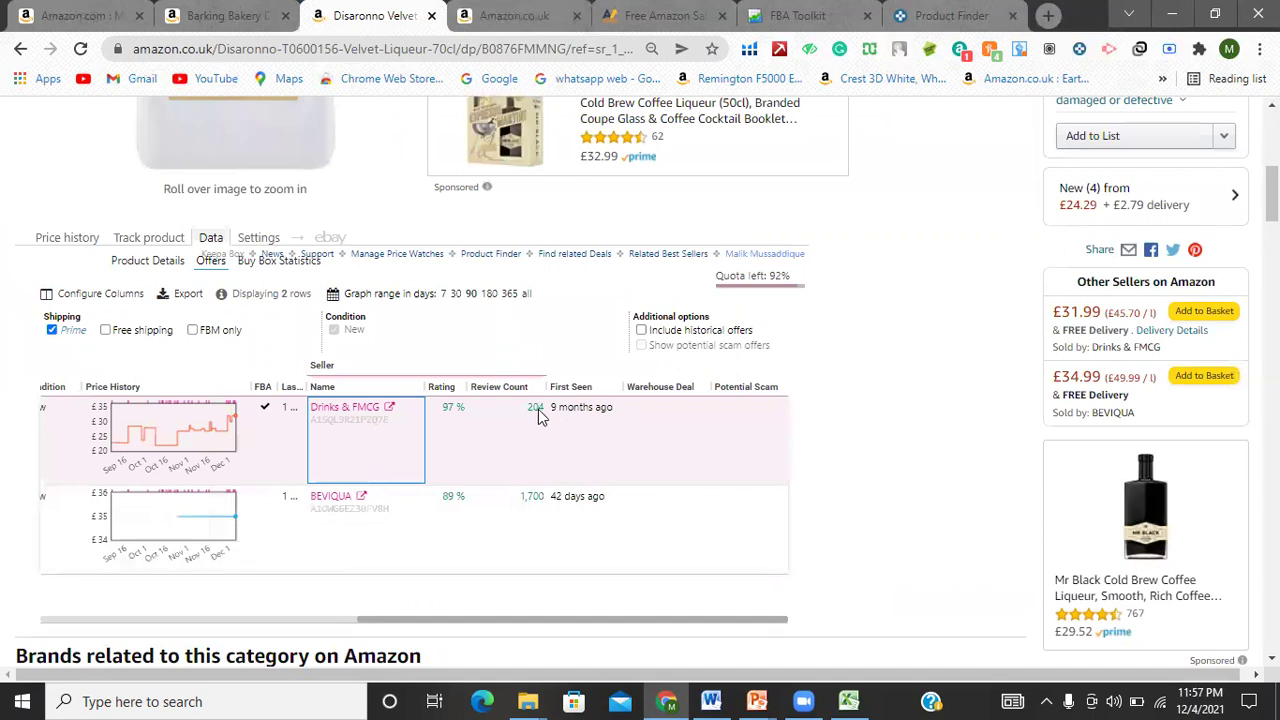
pyautogui.click(388, 411)
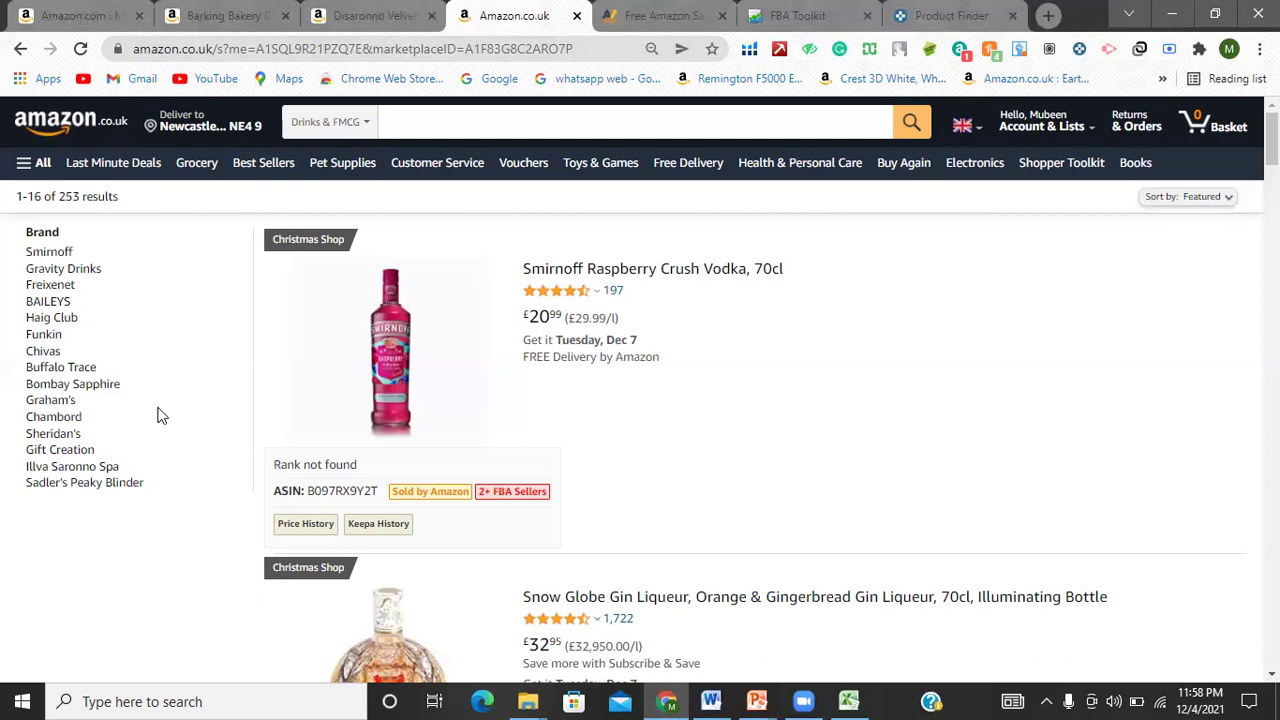
pyautogui.moveTo(583, 611)
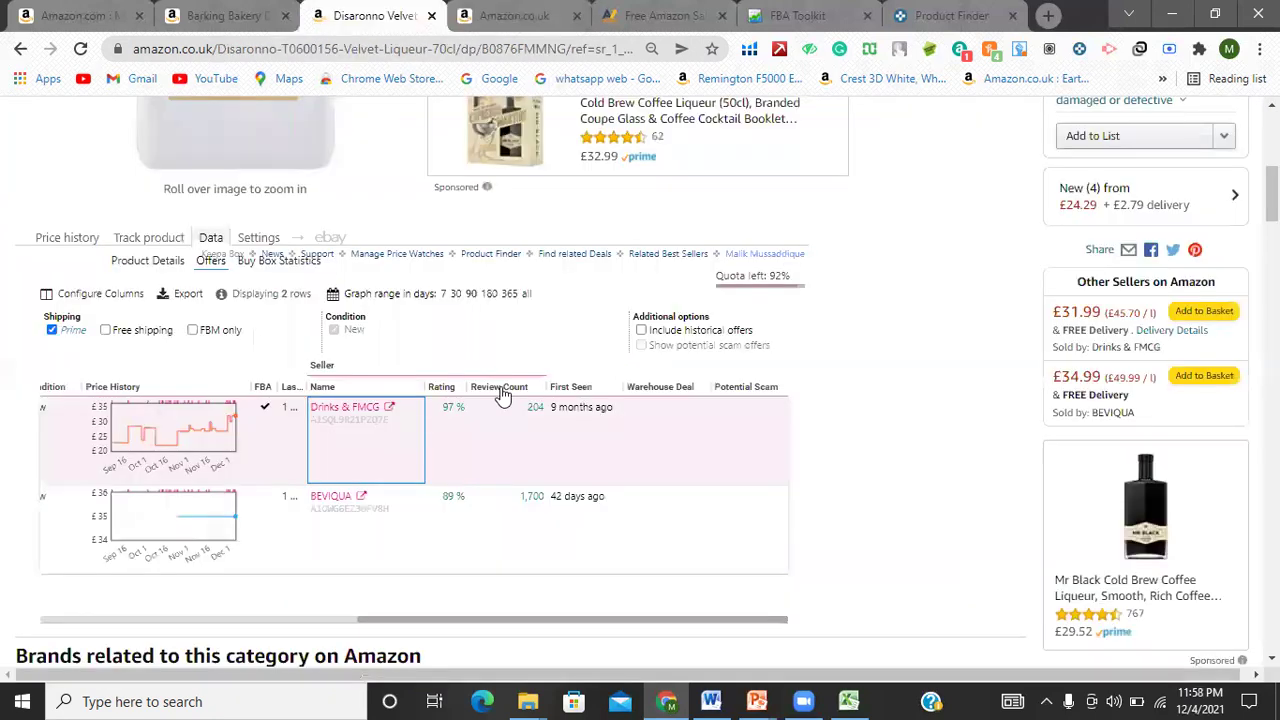
pyautogui.click(376, 15)
pyautogui.scroll(10, 484, 437)
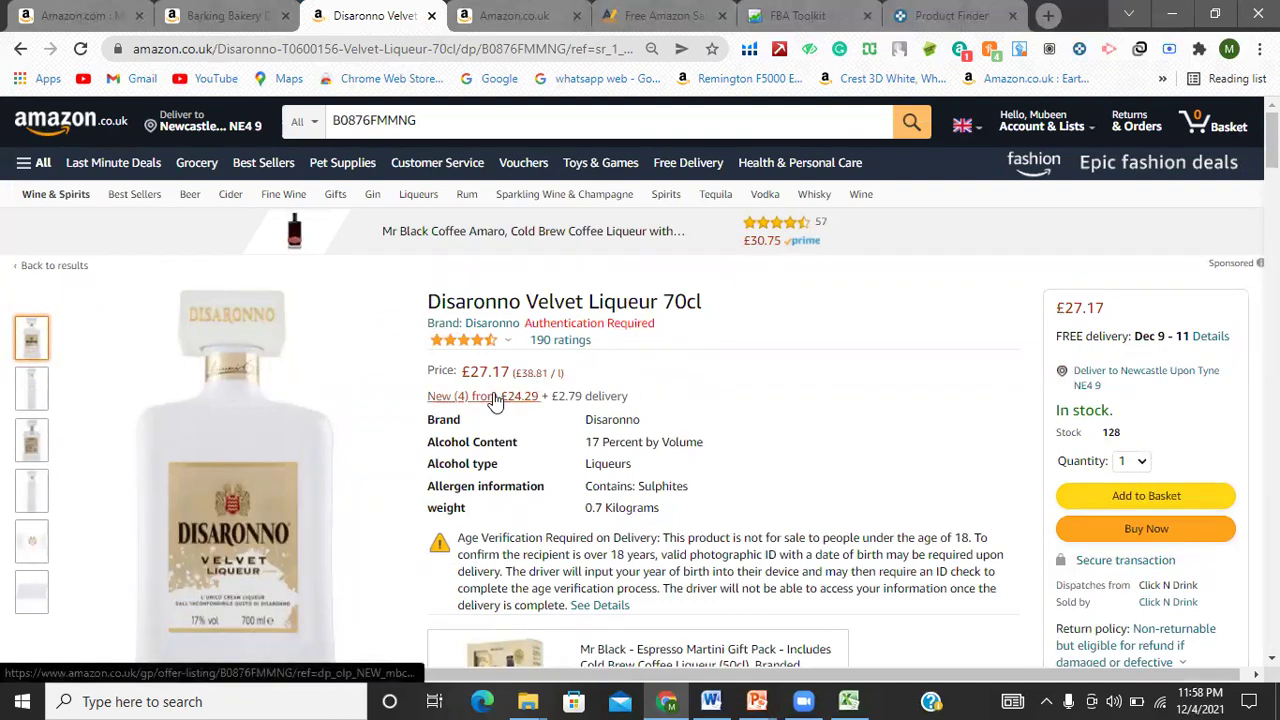
pyautogui.scroll(-3, 397, 508)
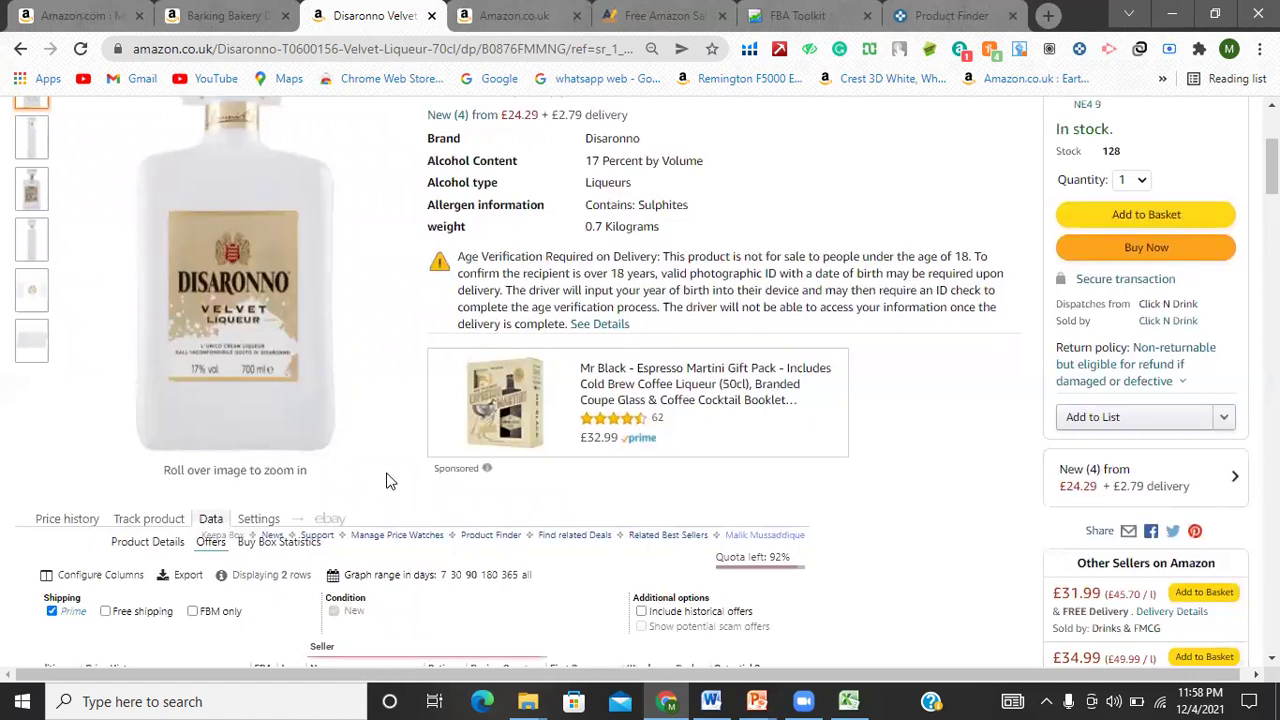
pyautogui.scroll(3, 436, 480)
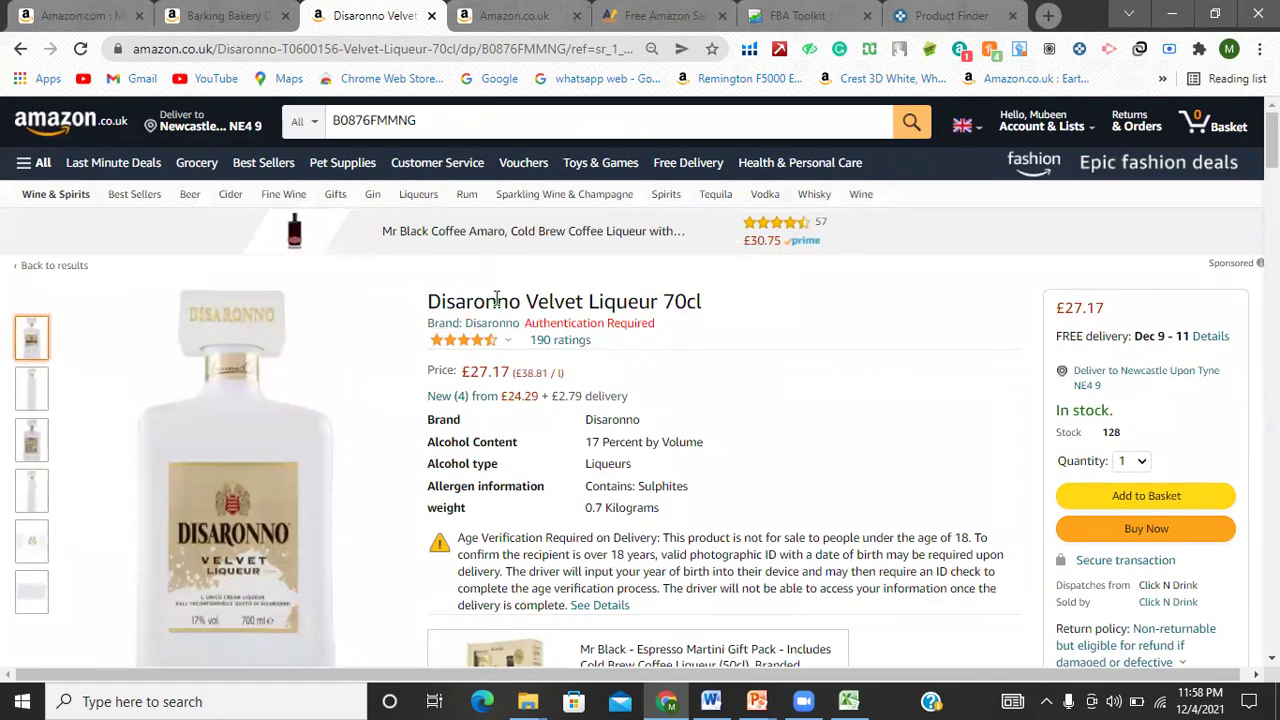
pyautogui.scroll(-1, 230, 592)
pyautogui.scroll(-5, 240, 580)
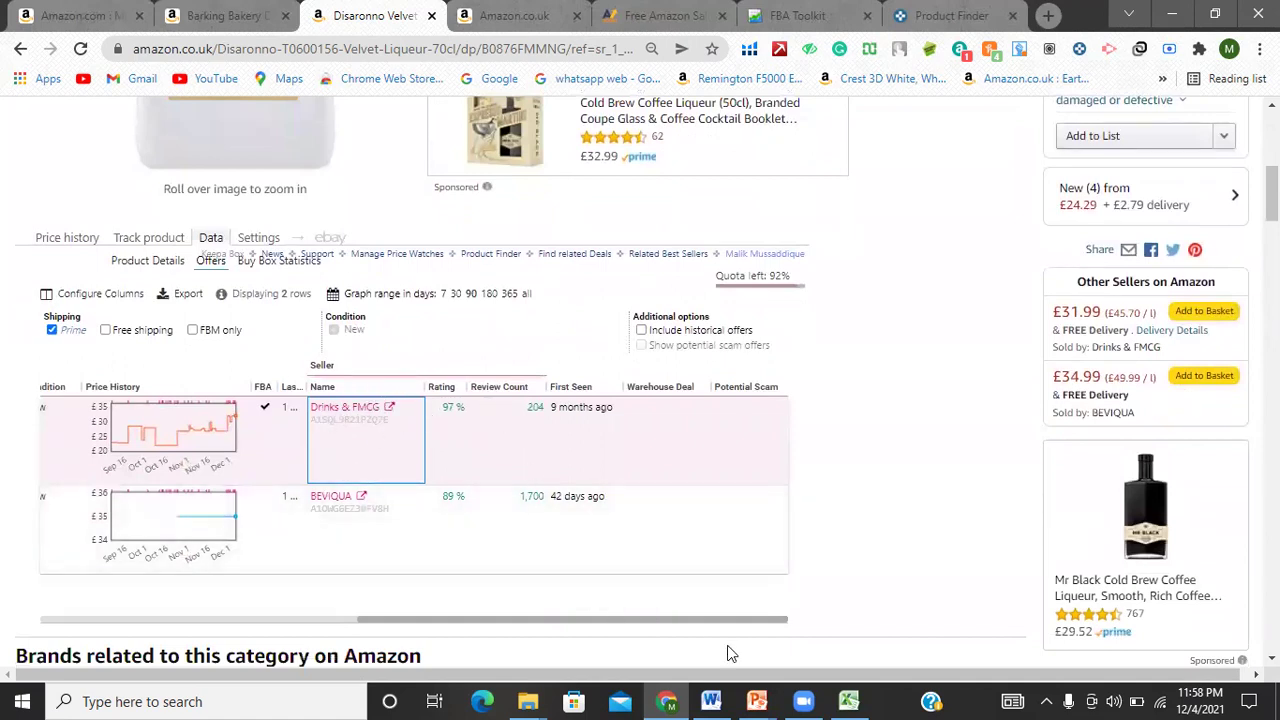
# Copy the web address of the Drinks & FMCG storefront and paste it into cell K17 of the Keepa export in Excel
pyautogui.click(840, 699)
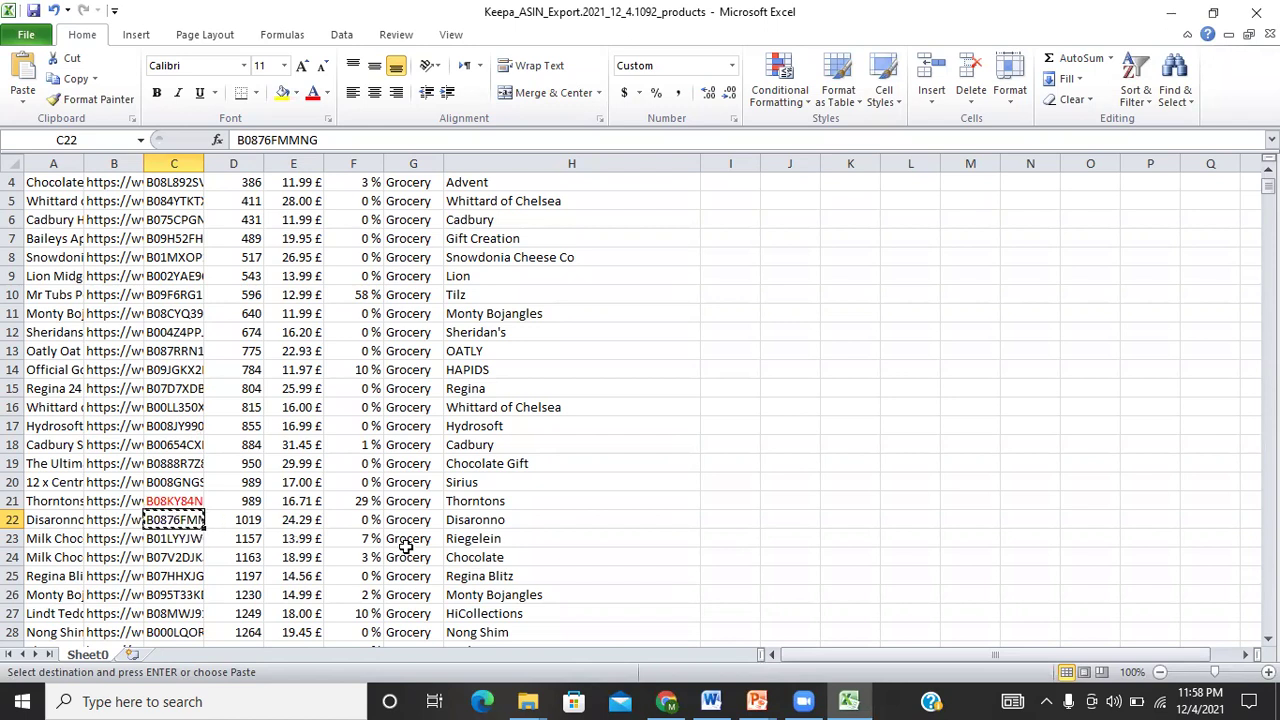
pyautogui.click(668, 701)
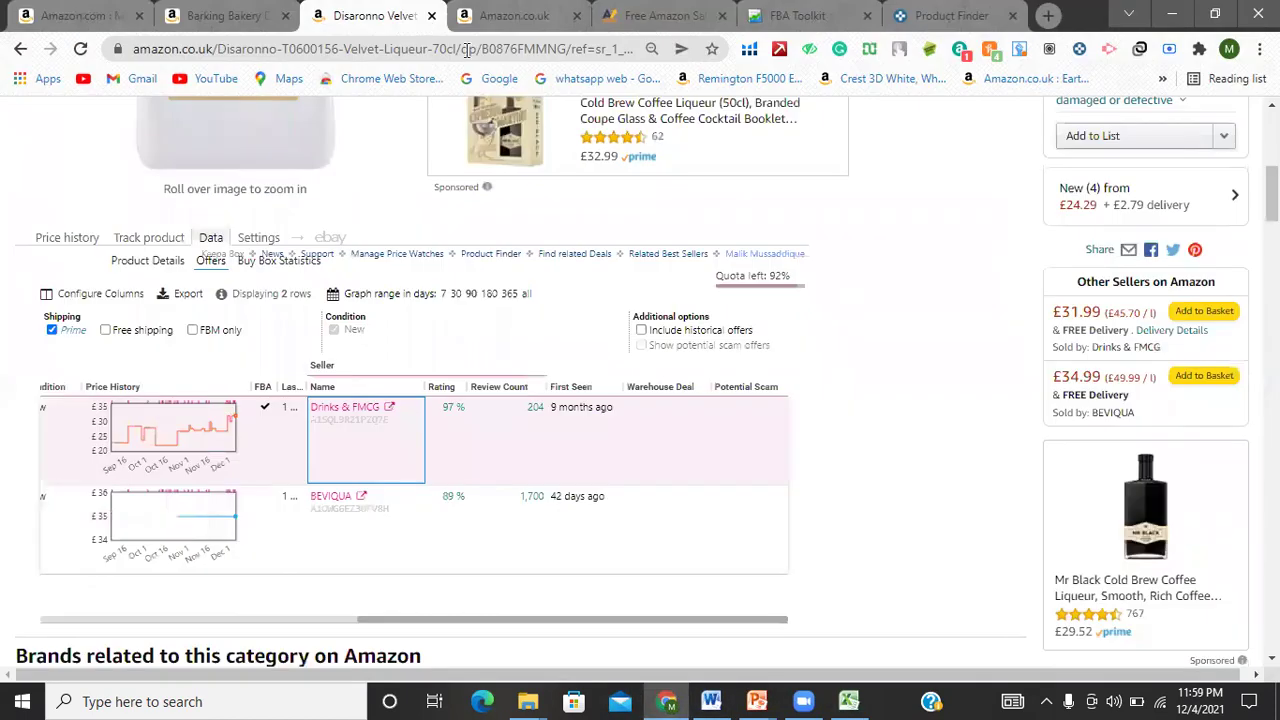
pyautogui.hotkey('ctrl', 'Tab')
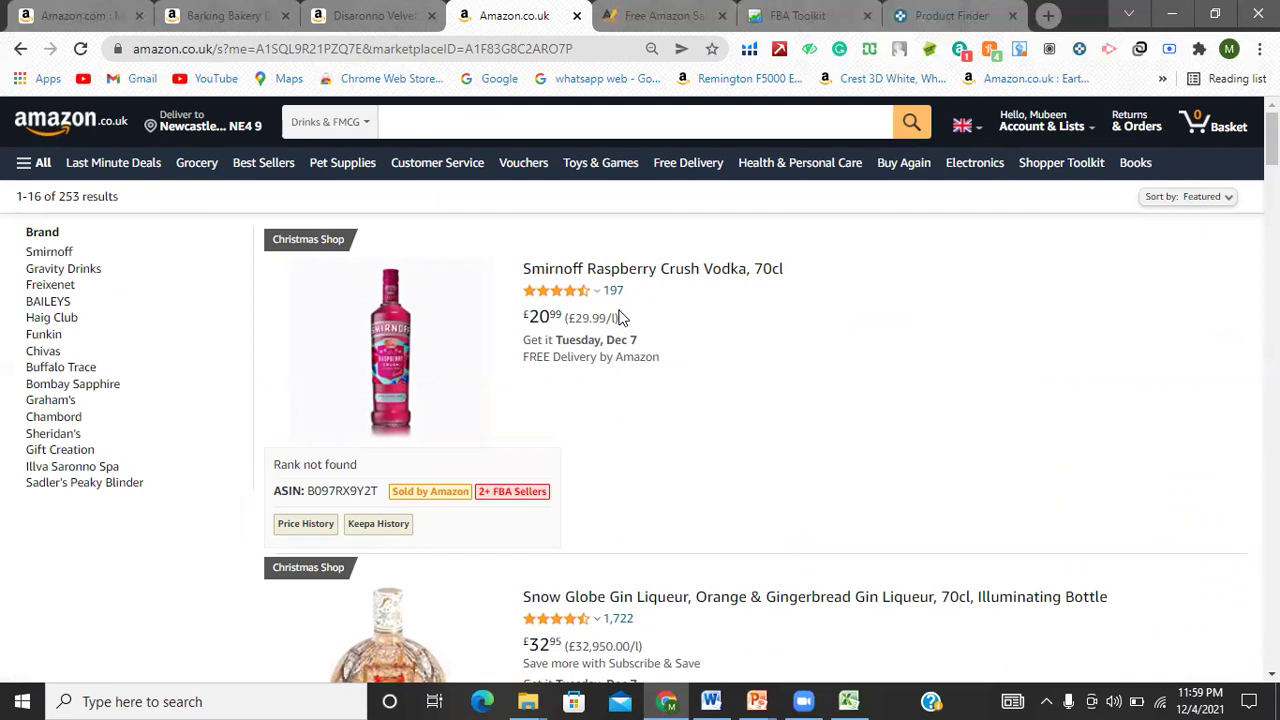
pyautogui.click(588, 48)
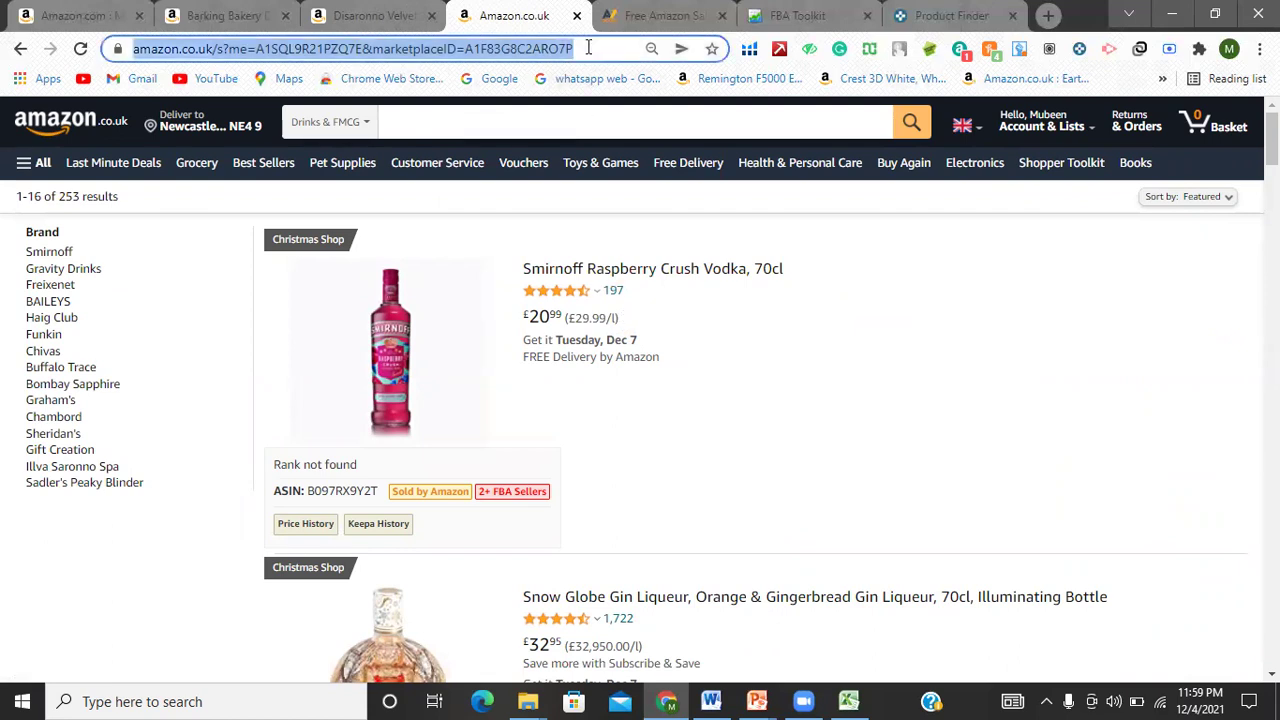
pyautogui.click(848, 701)
pyautogui.click(822, 428)
pyautogui.hotkey('ctrl', 'v')
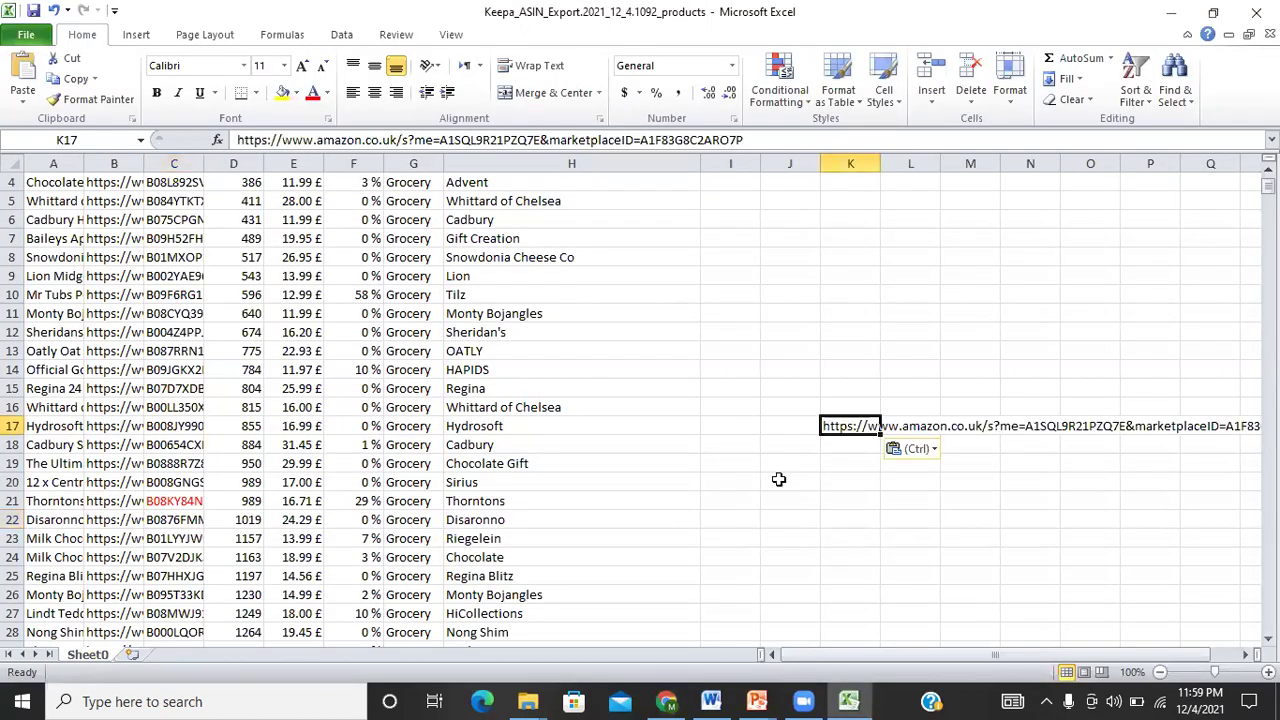